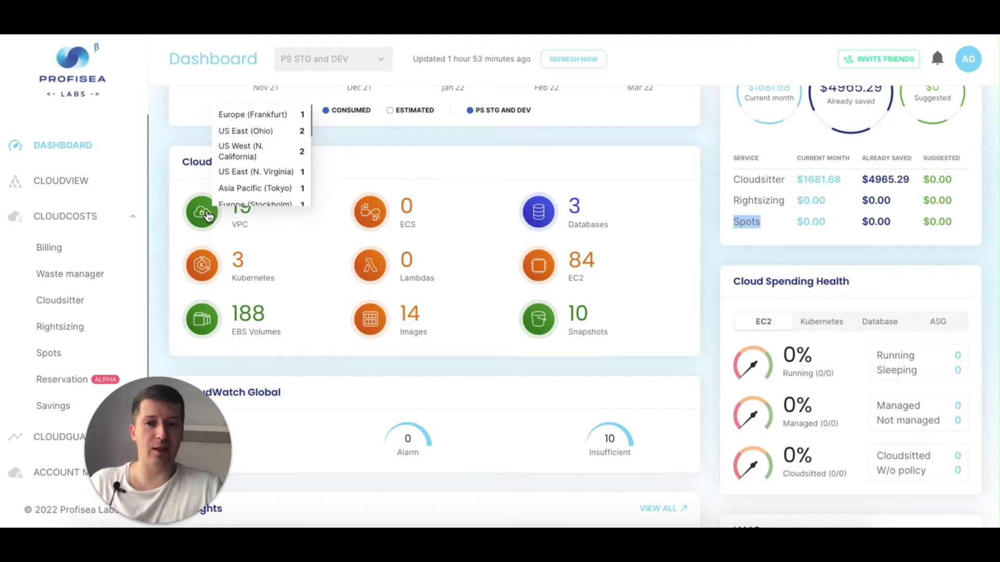
- Review the dashboard's cloud usage and the Kubernetes running and cloudsitted rates under Cloud Spending Health
scroll(463, 399, "down", 1)
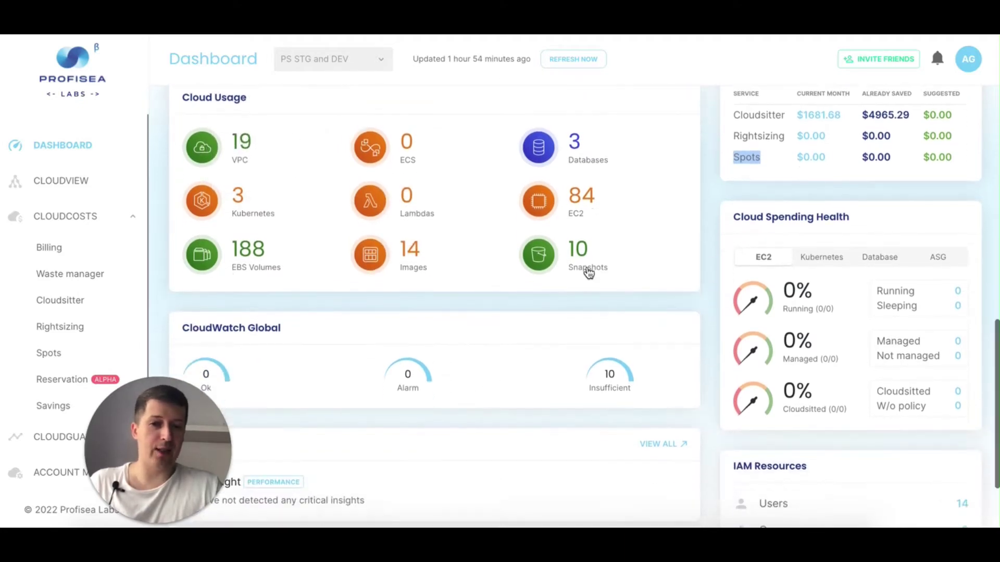
scroll(538, 314, "down", 2)
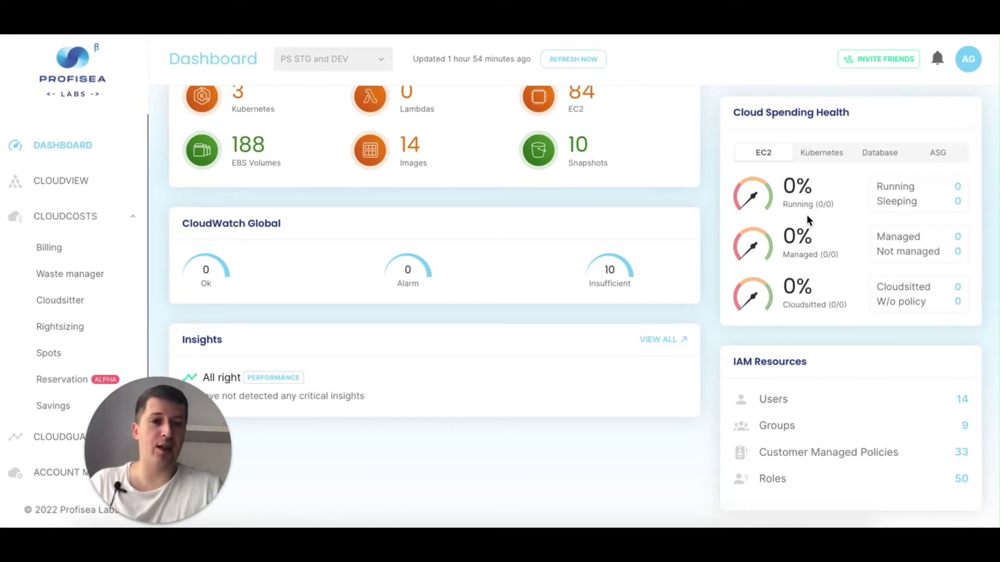
left_click(817, 153)
left_click_drag(835, 254, 794, 254)
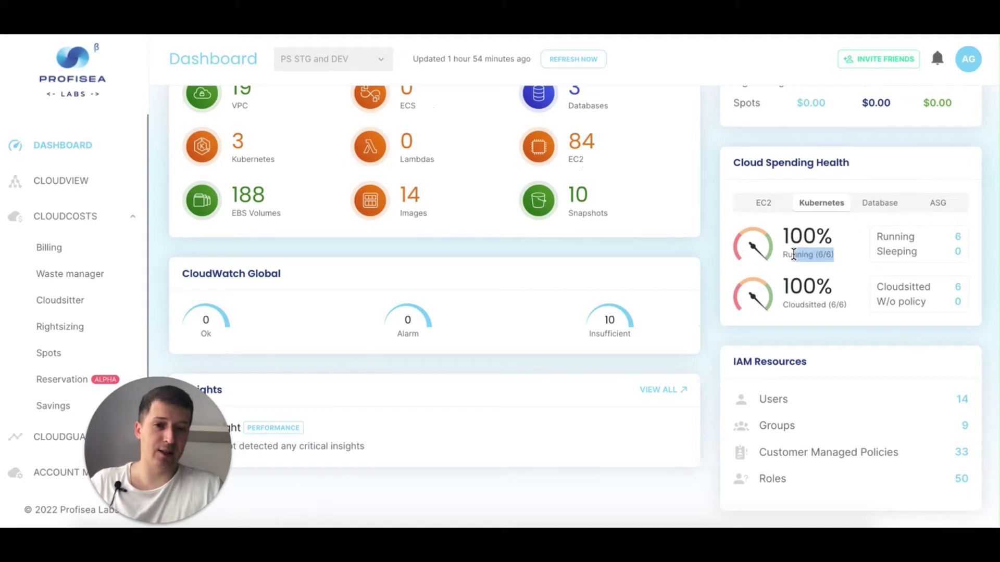
left_click(845, 255)
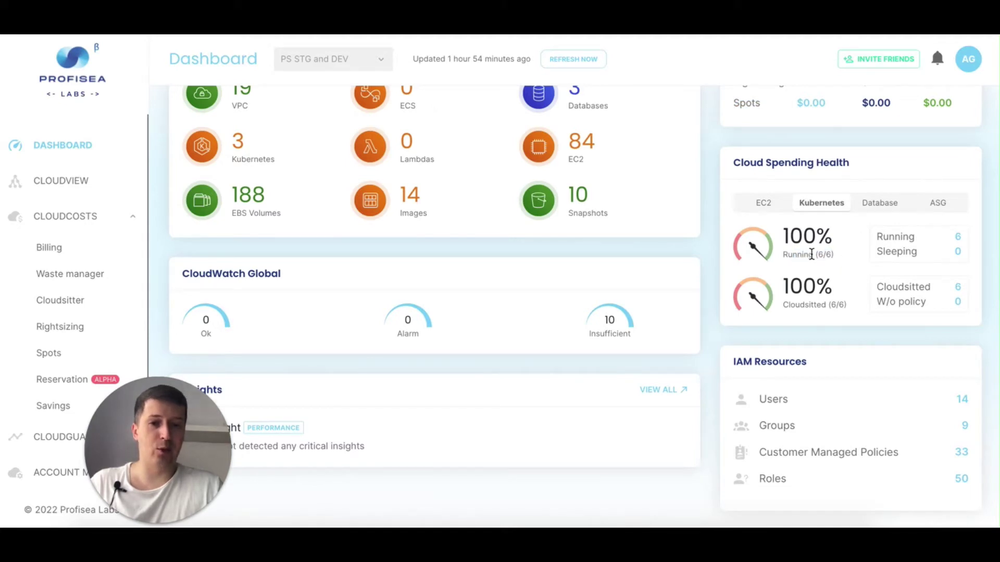
left_click(845, 309)
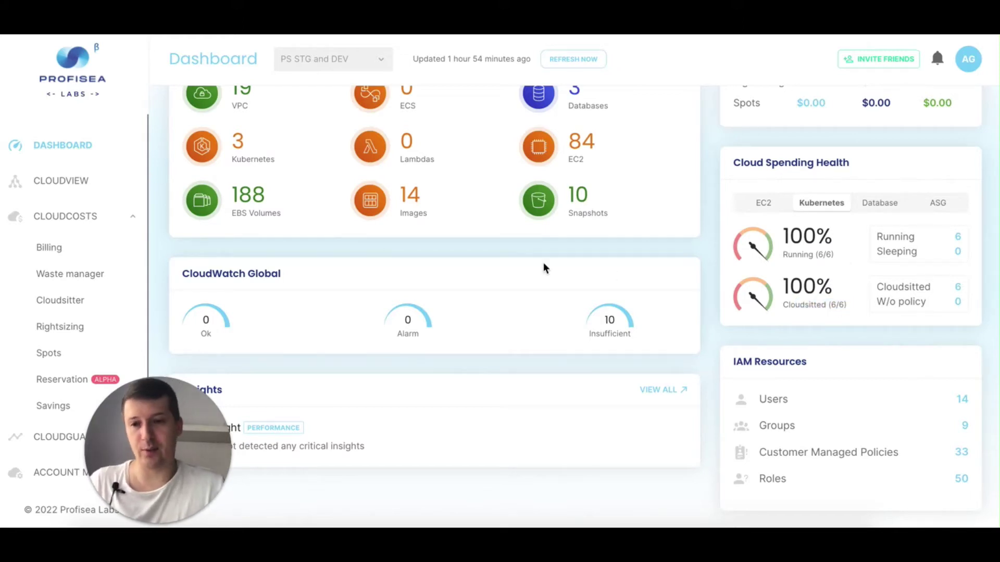
- Open the Cloudsitter policies list
left_click(70, 300)
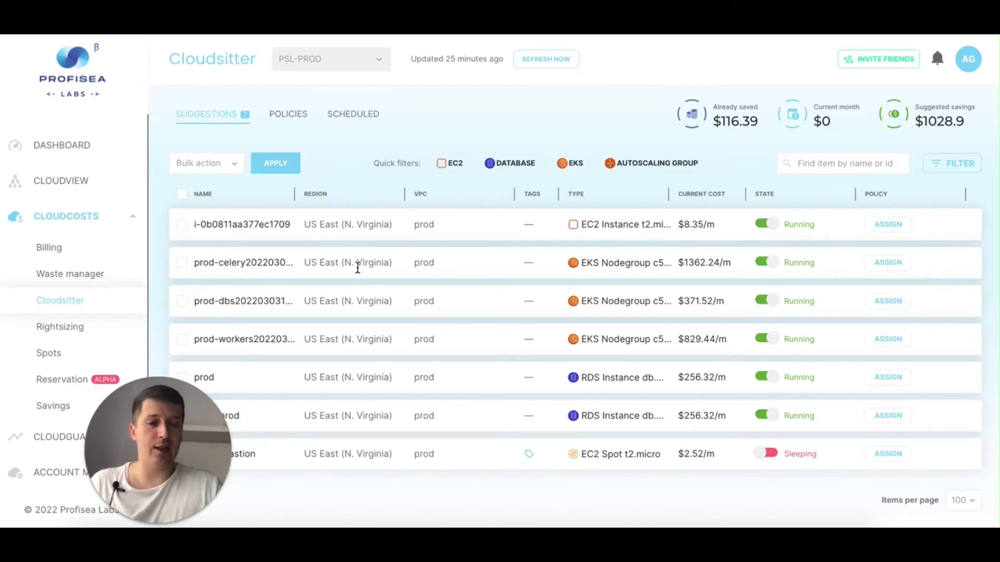
left_click(284, 114)
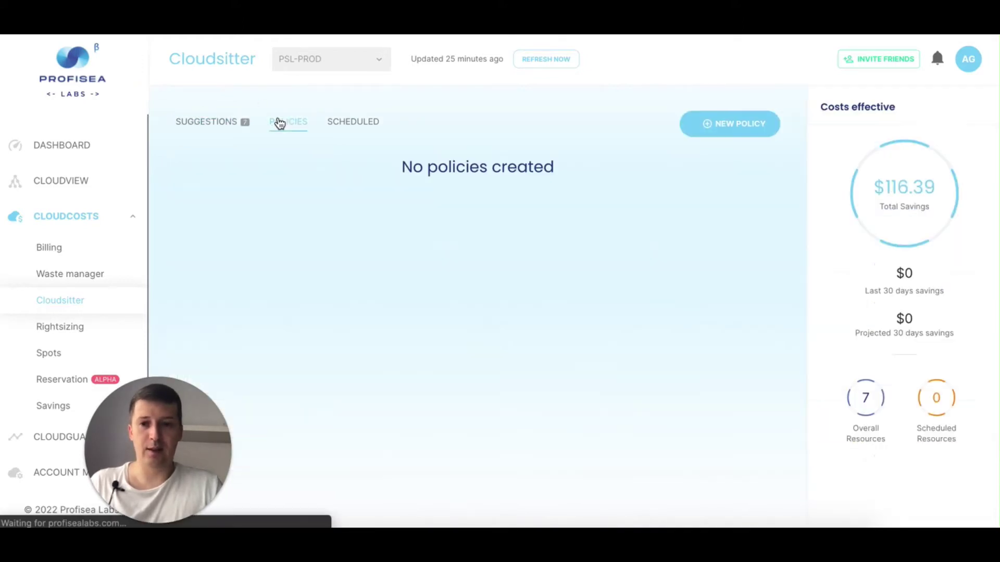
- Start a new Cloudsitter policy and name it "night shutdown"
left_click(739, 129)
left_click(280, 221)
type("night")
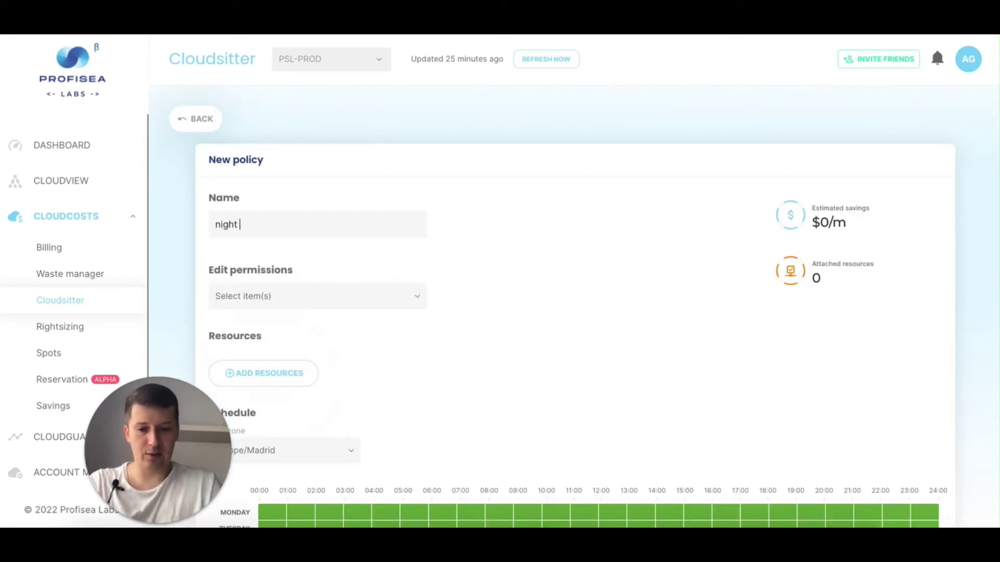
type(" shutdown")
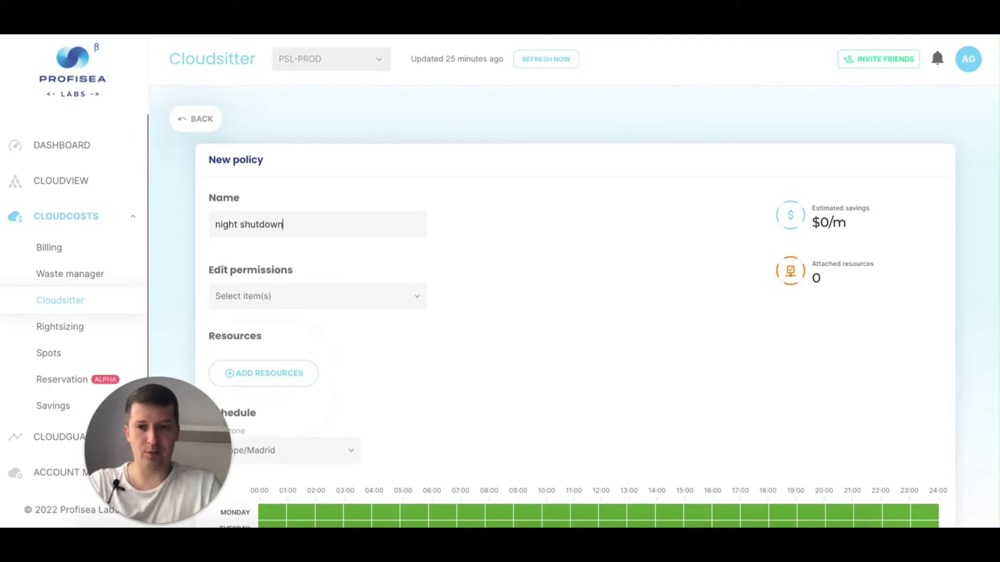
- Filter the available resources to EKS and attach the prod-celery and prod-dbs node groups to the policy
scroll(649, 266, "down", 3)
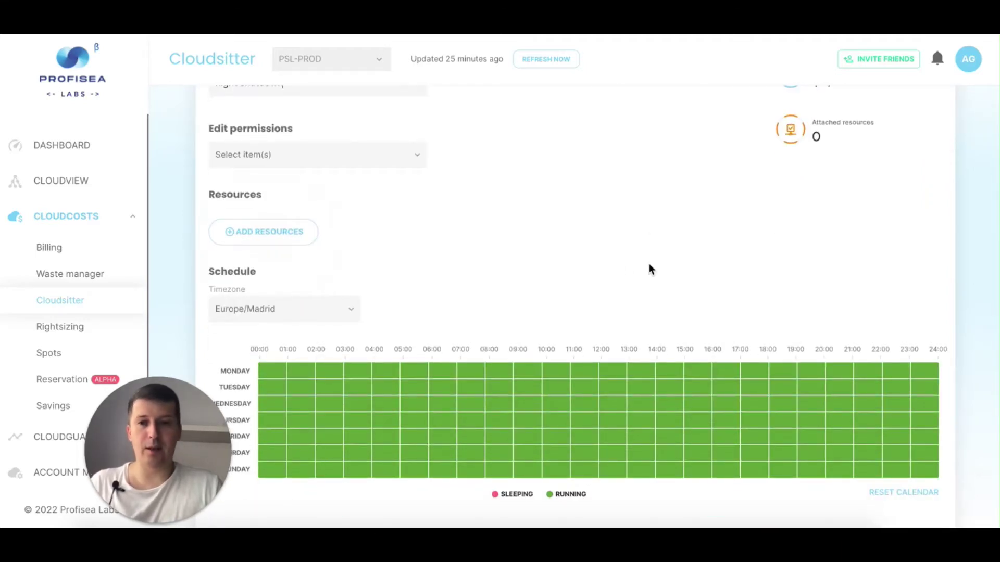
scroll(598, 257, "up", 1)
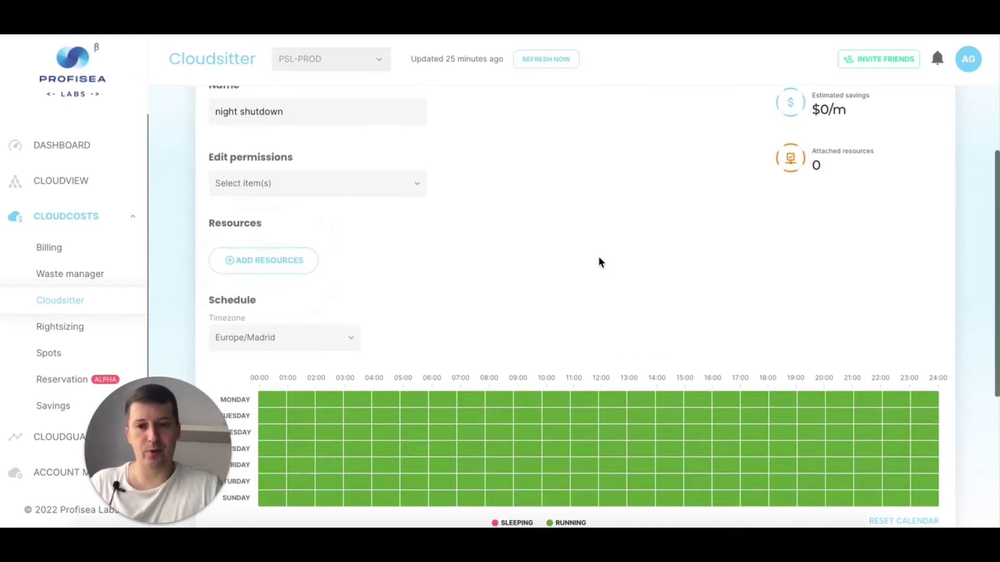
scroll(599, 256, "down", 2)
scroll(528, 234, "down", 1)
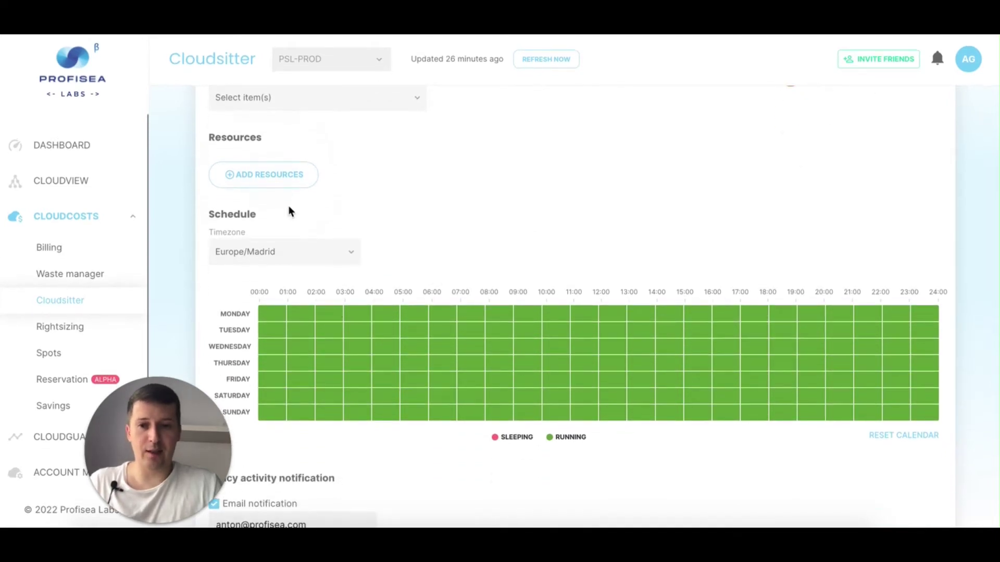
left_click(280, 176)
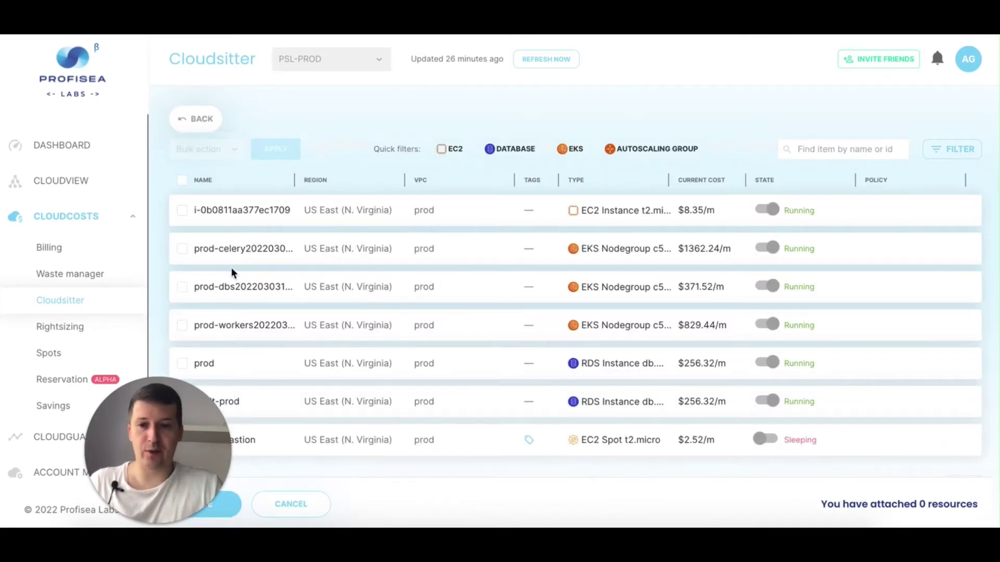
left_click(570, 149)
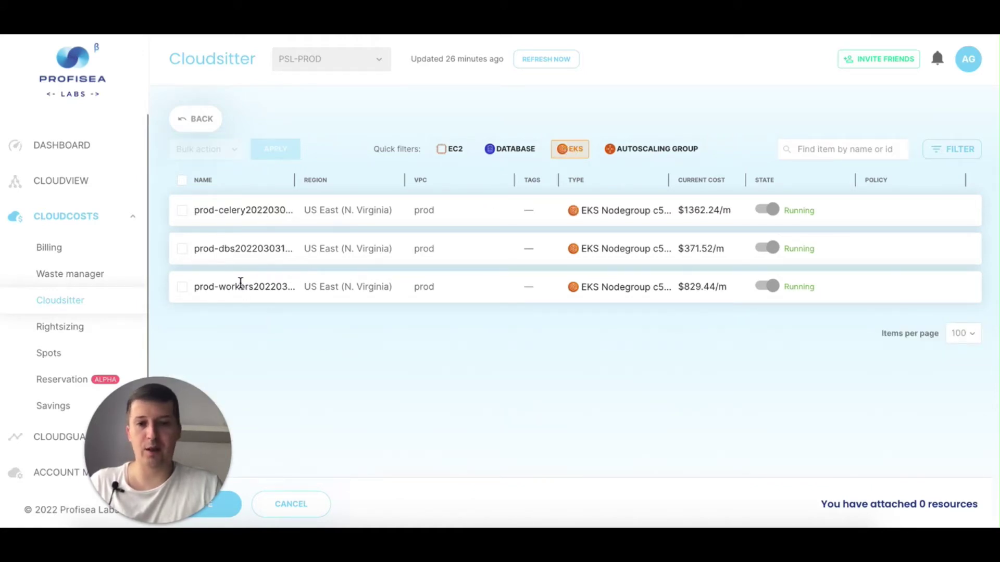
left_click(182, 211)
left_click(182, 248)
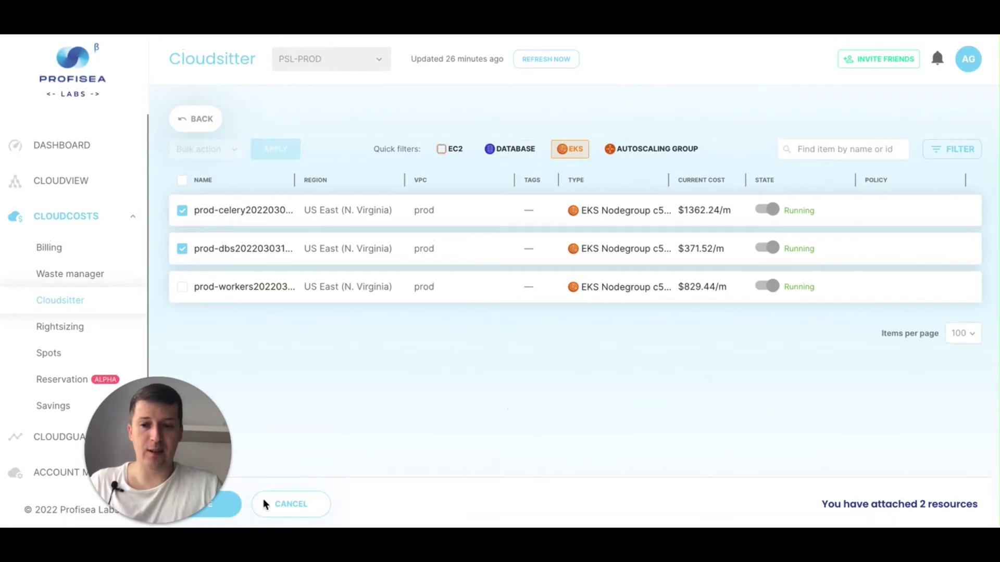
left_click(229, 514)
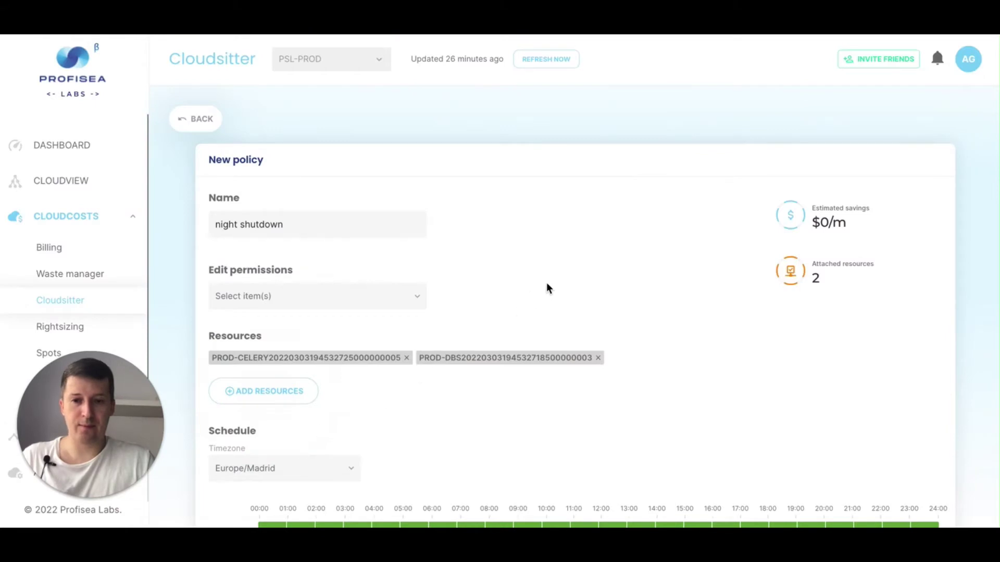
- Schedule the policy to run only from 09:00 to 20:00 Monday to Friday, sleeping at all other hours and all weekend
scroll(547, 285, "down", 5)
scroll(546, 285, "up", 4)
scroll(546, 288, "up", 2)
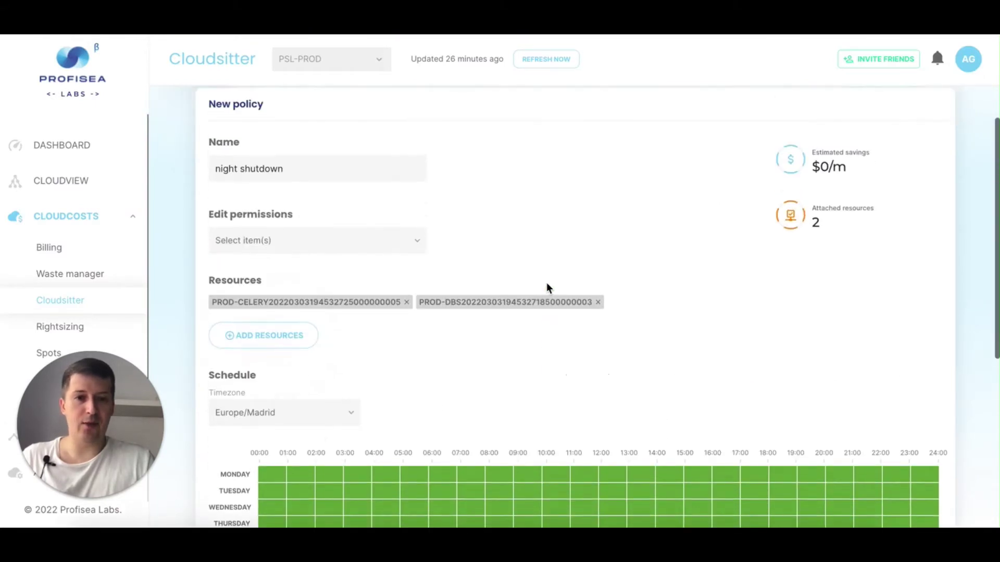
scroll(546, 288, "down", 3)
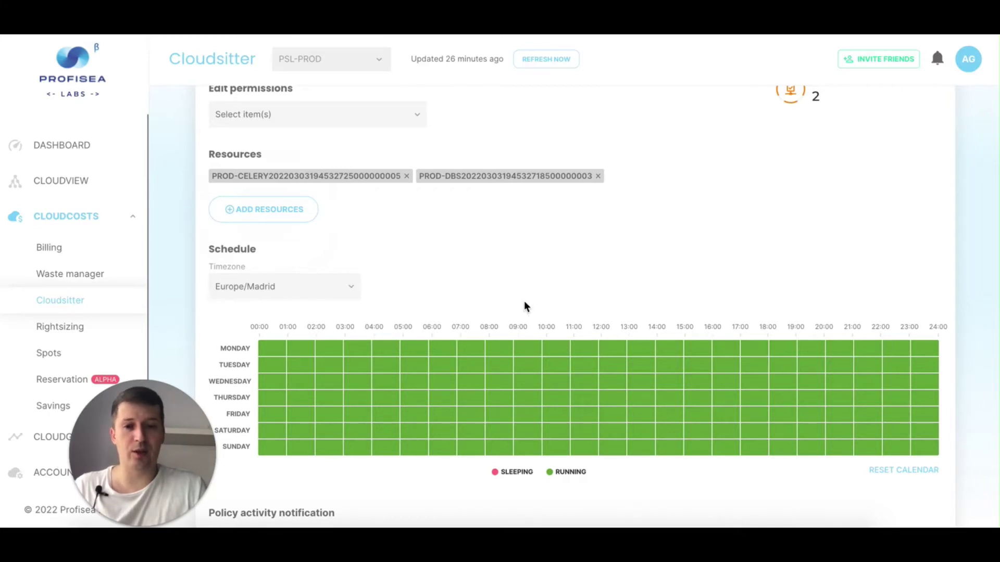
mouse_move(495, 349)
left_mouse_down()
mouse_move(491, 455)
mouse_move(462, 351)
mouse_move(417, 438)
mouse_move(400, 350)
mouse_move(377, 455)
mouse_move(360, 452)
left_mouse_up()
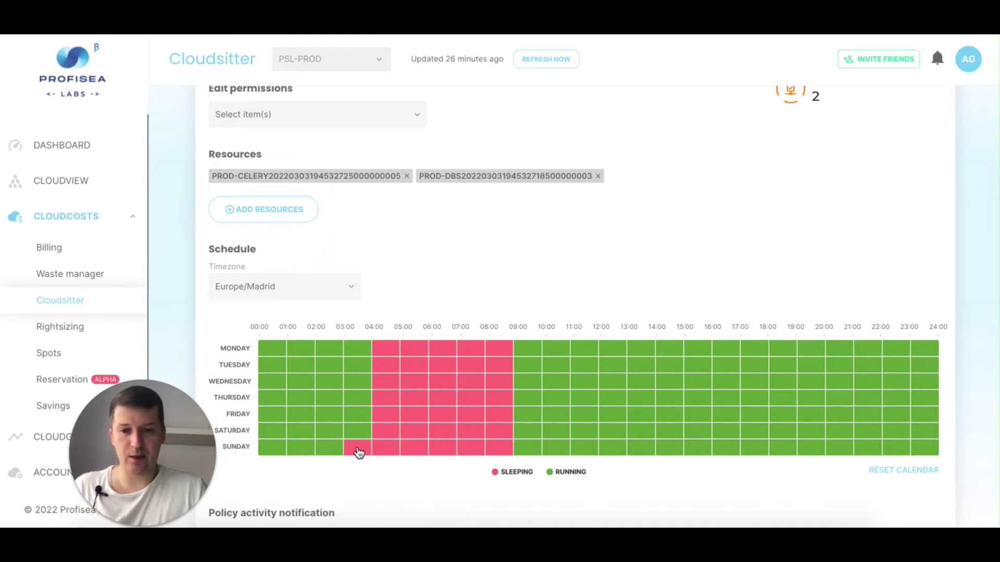
left_click(237, 432)
left_click(241, 449)
left_click(241, 449)
mouse_move(279, 358)
left_mouse_down()
mouse_move(308, 348)
mouse_move(364, 364)
mouse_move(264, 384)
mouse_move(360, 384)
mouse_move(280, 404)
mouse_move(353, 420)
left_mouse_up()
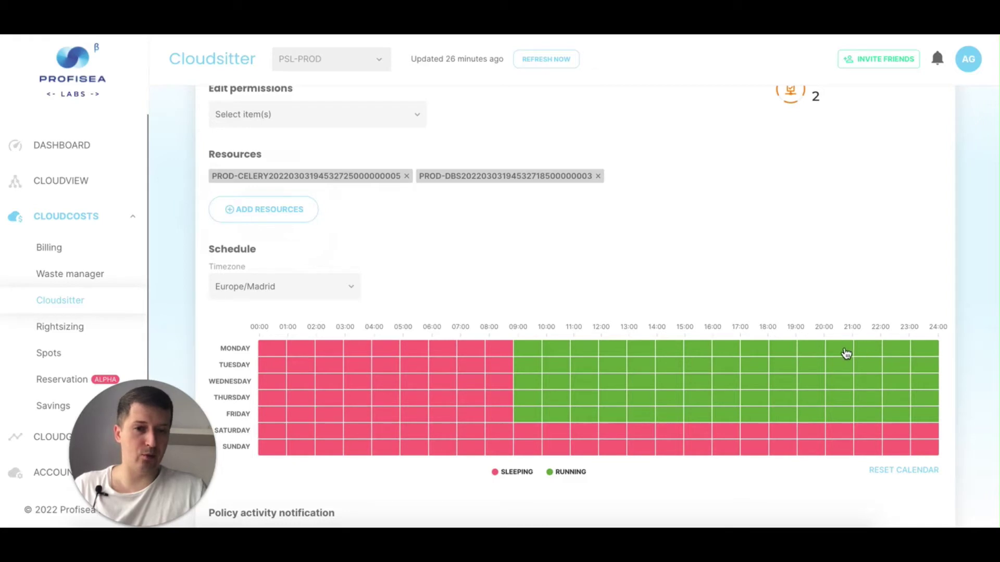
mouse_move(841, 351)
left_mouse_down()
mouse_move(935, 350)
mouse_move(864, 359)
mouse_move(849, 373)
mouse_move(921, 381)
mouse_move(844, 393)
mouse_move(938, 401)
mouse_move(899, 418)
mouse_move(835, 420)
left_mouse_up()
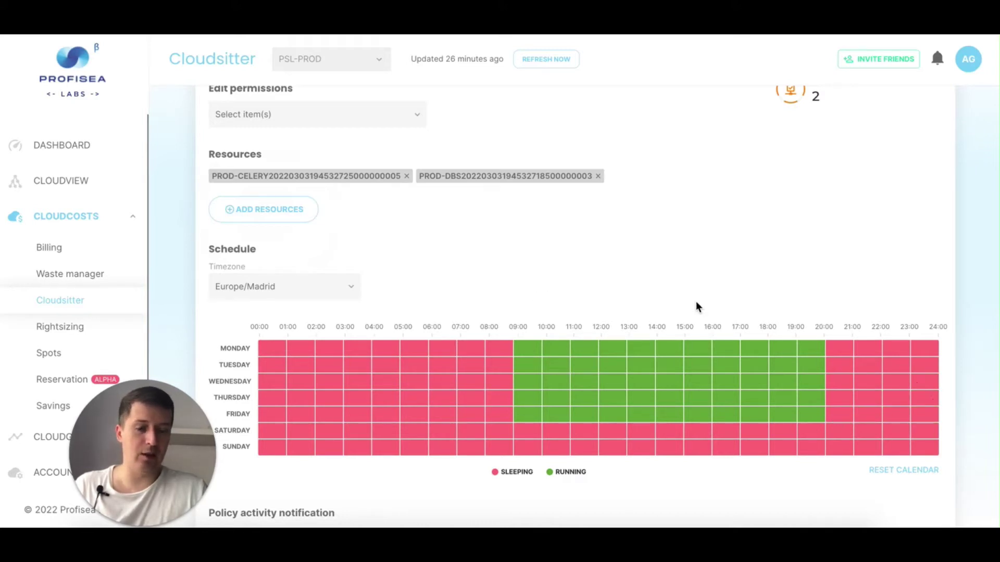
- Review the new policy's estimated monthly savings, weekly schedule and activity notification settings
scroll(696, 303, "up", 4)
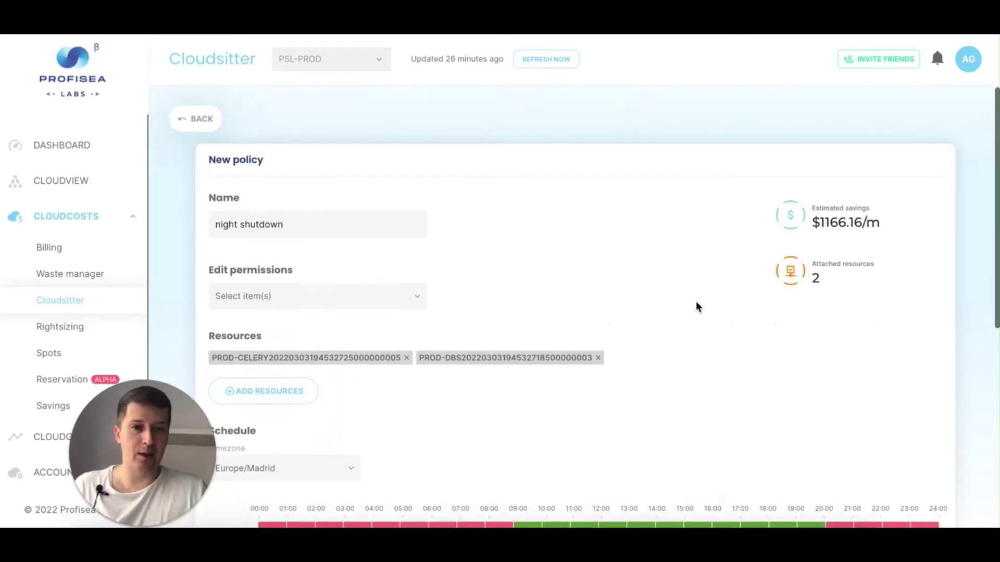
left_click_drag(877, 209, 814, 208)
left_click(872, 250)
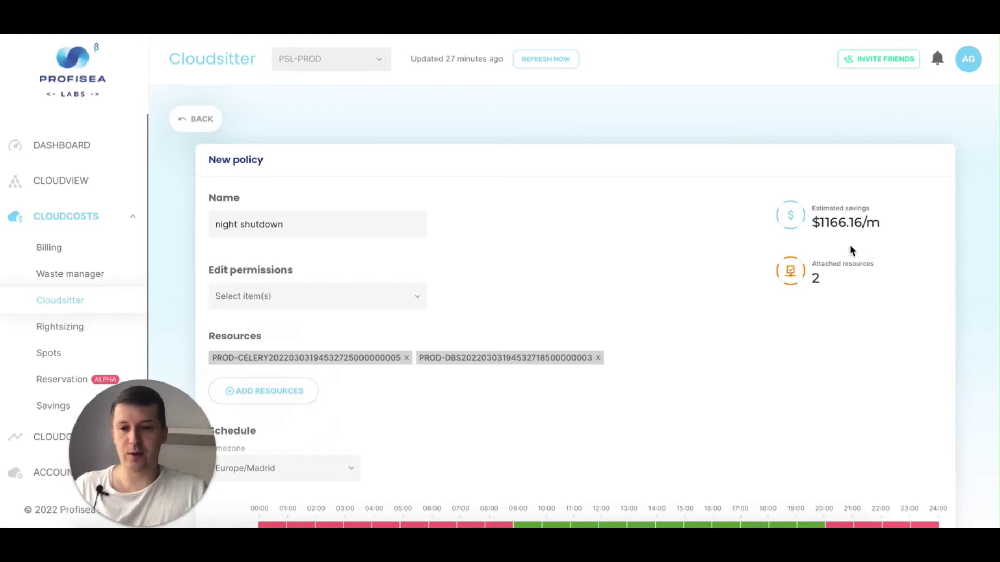
scroll(850, 246, "down", 2)
scroll(849, 245, "down", 1)
scroll(557, 250, "up", 1)
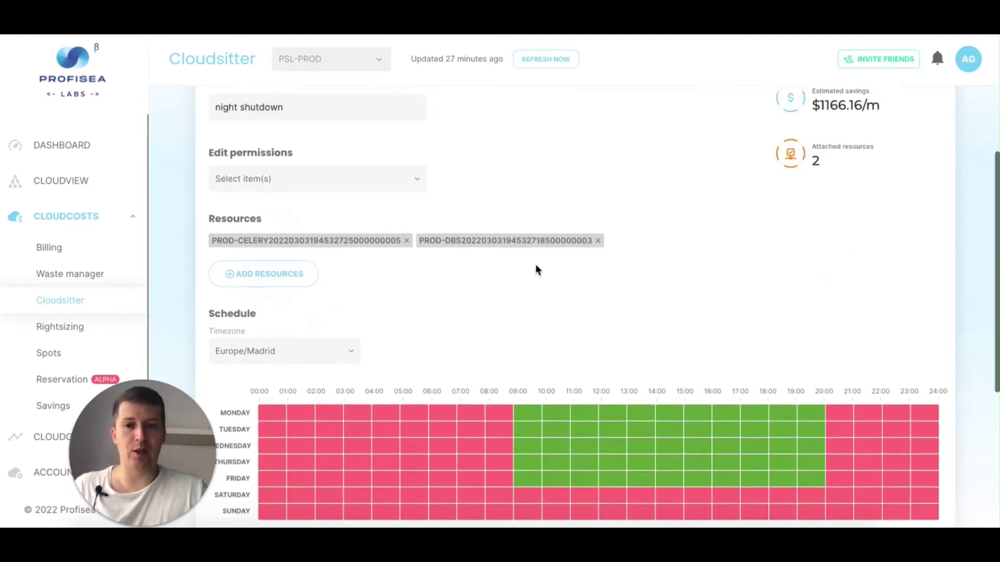
scroll(536, 324, "down", 2)
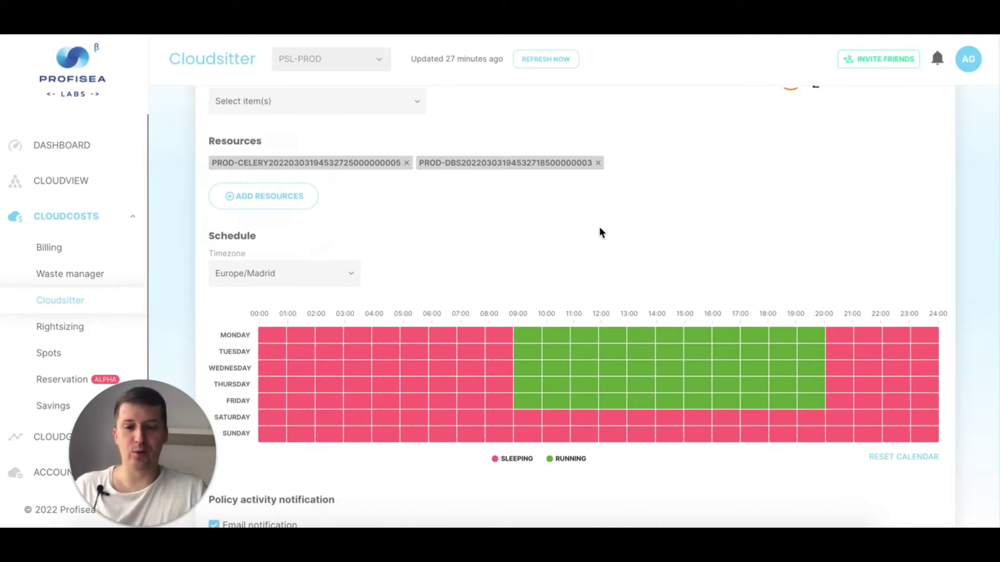
scroll(555, 229, "down", 4)
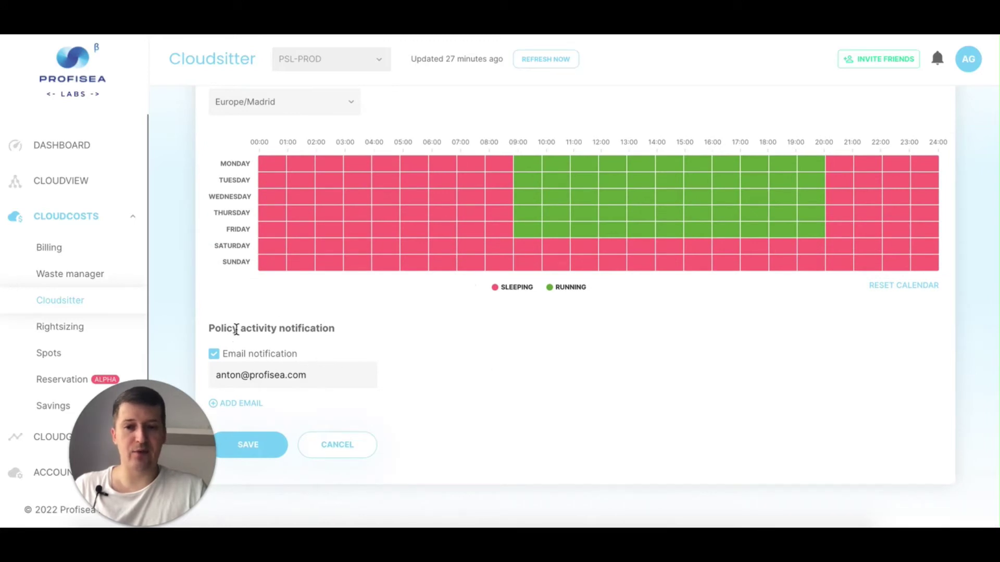
left_click_drag(234, 329, 379, 331)
left_click(379, 332)
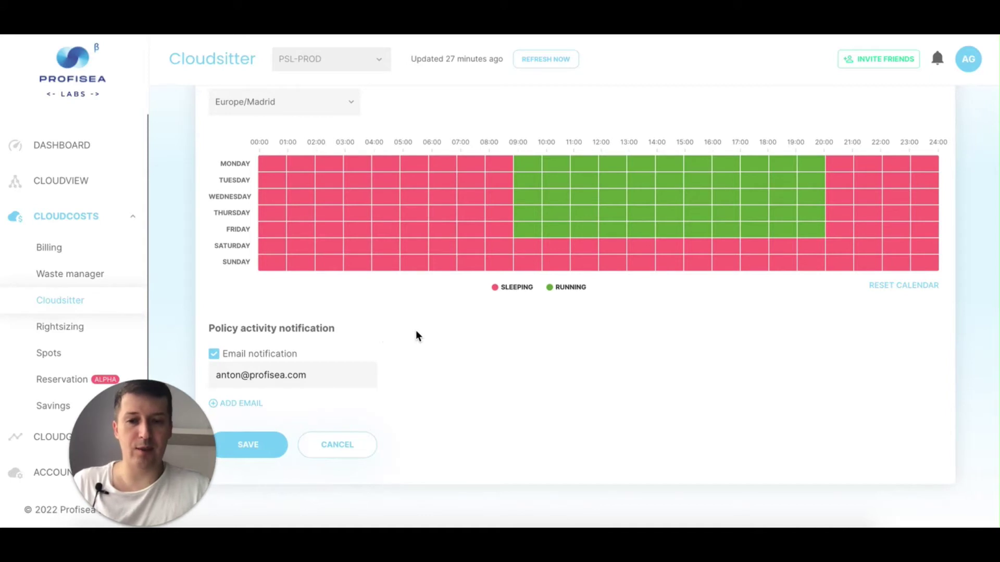
- Leave the new policy form without saving and return to the policies list
scroll(436, 373, "up", 7)
scroll(435, 374, "down", 7)
scroll(436, 369, "up", 7)
left_click(207, 121)
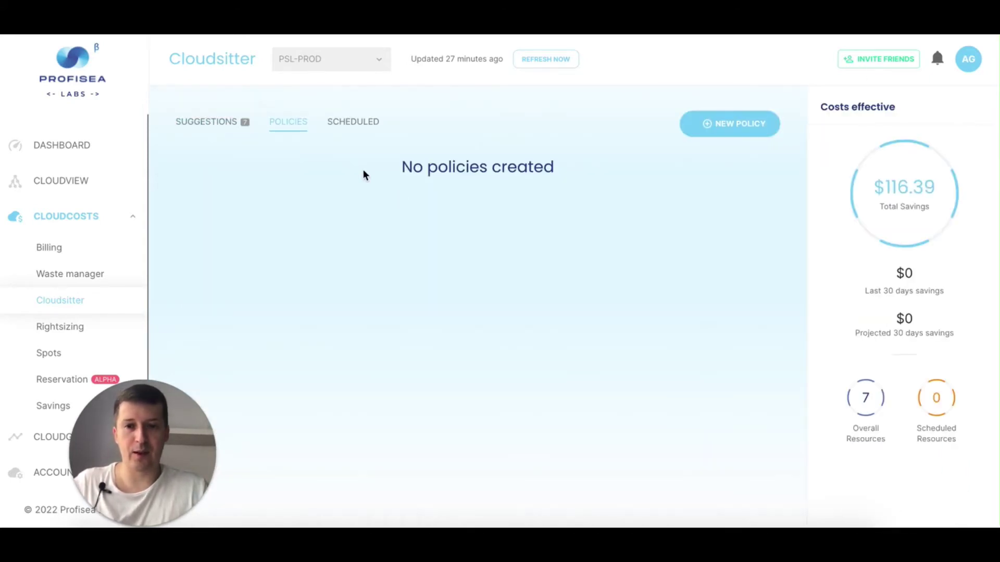
- Switch to the PS STG and DEV account and view its existing Cloudsitter policies
left_click(360, 68)
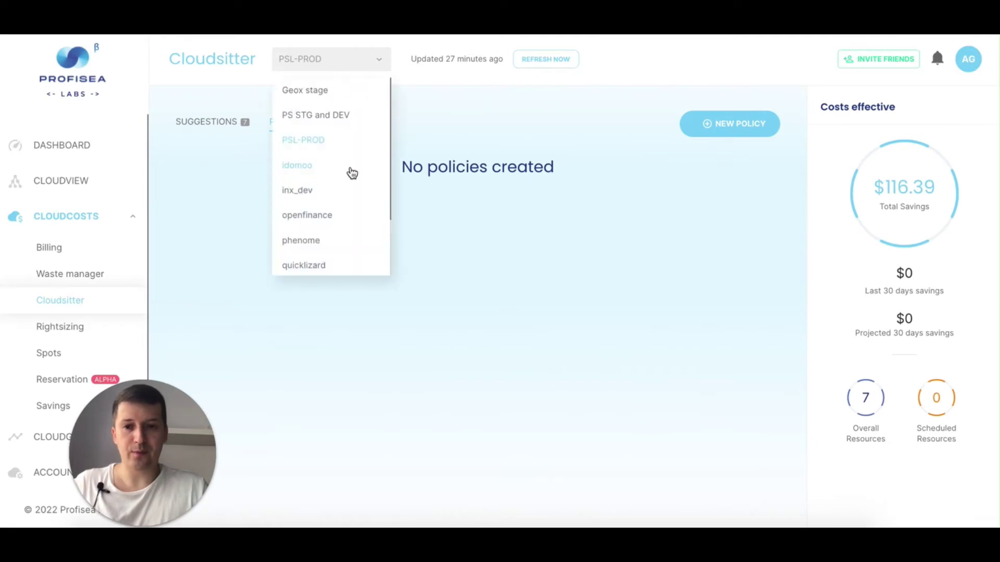
left_click(313, 122)
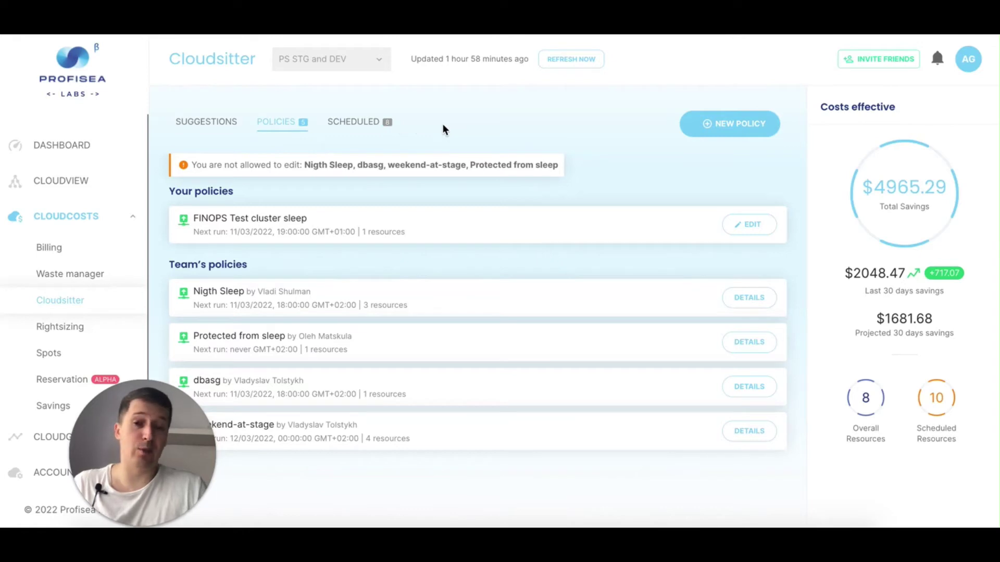
- Examine the scheduled resources of the account, checking each one's type, cost, state and assigned policy
left_click(365, 125)
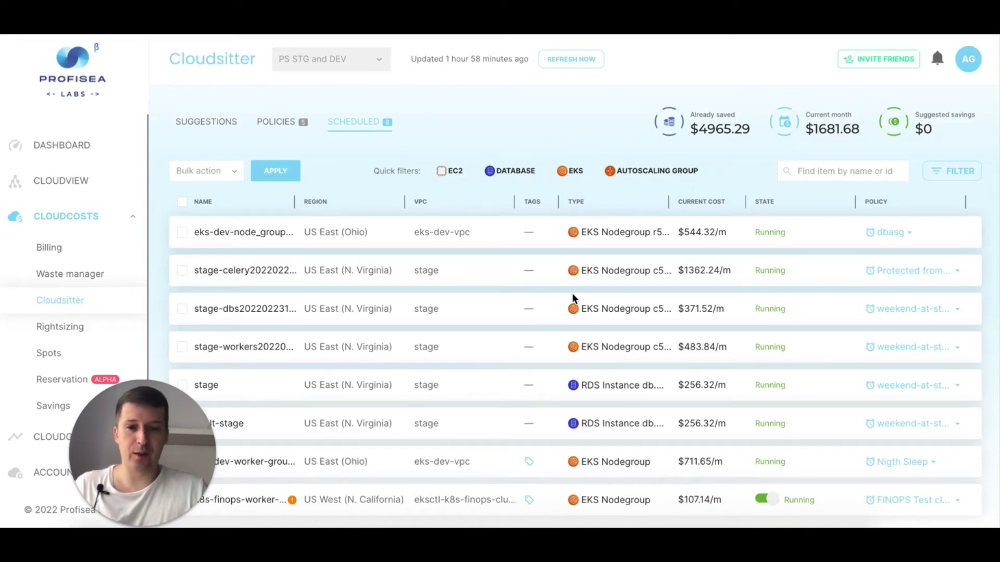
scroll(489, 322, "down", 1)
scroll(490, 323, "up", 1)
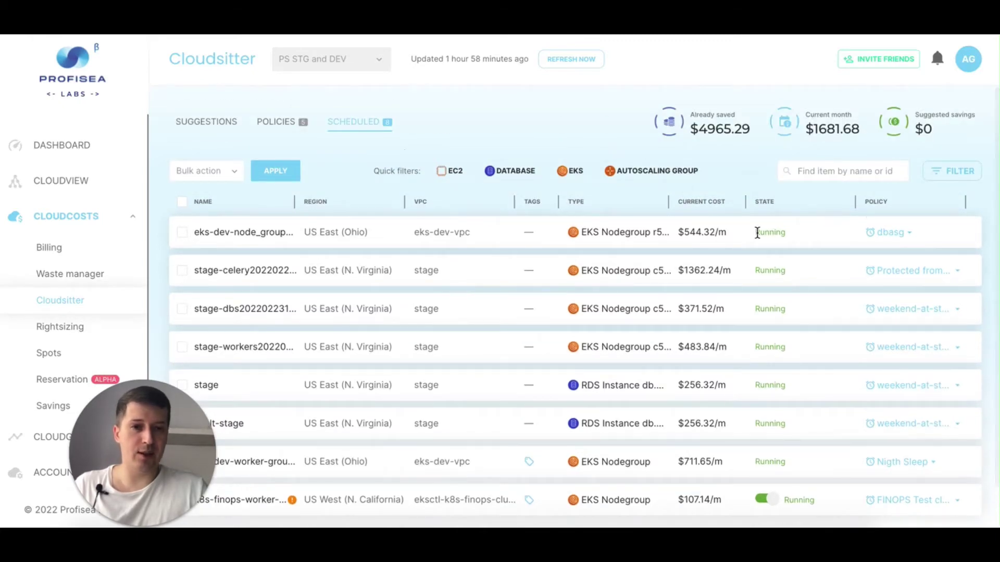
scroll(551, 313, "down", 1)
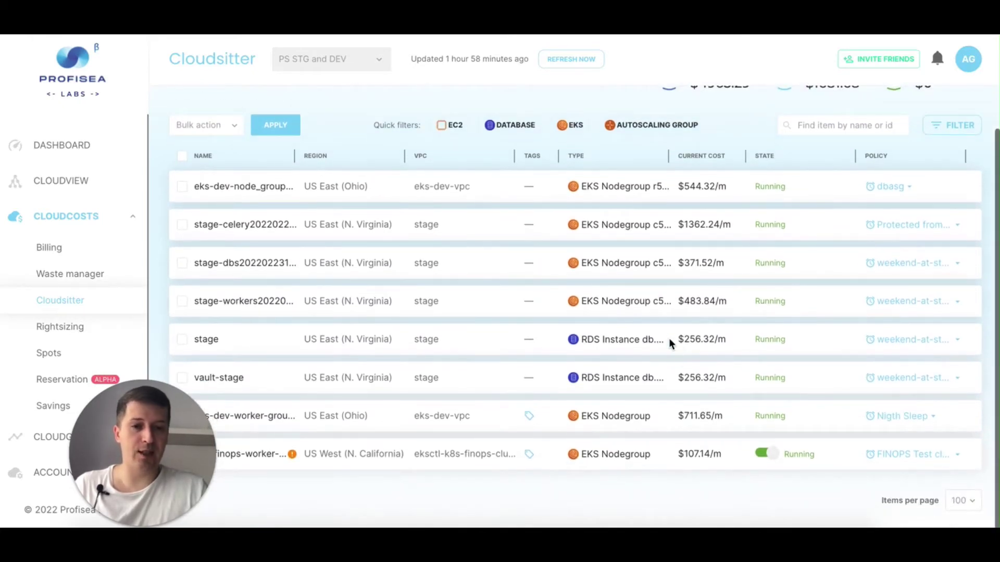
scroll(705, 310, "up", 1)
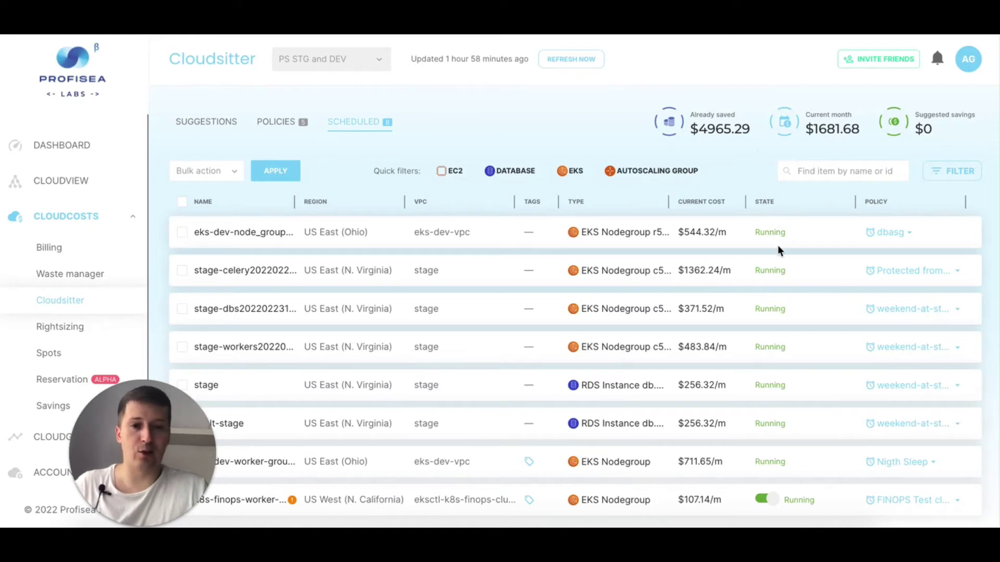
scroll(702, 285, "down", 1)
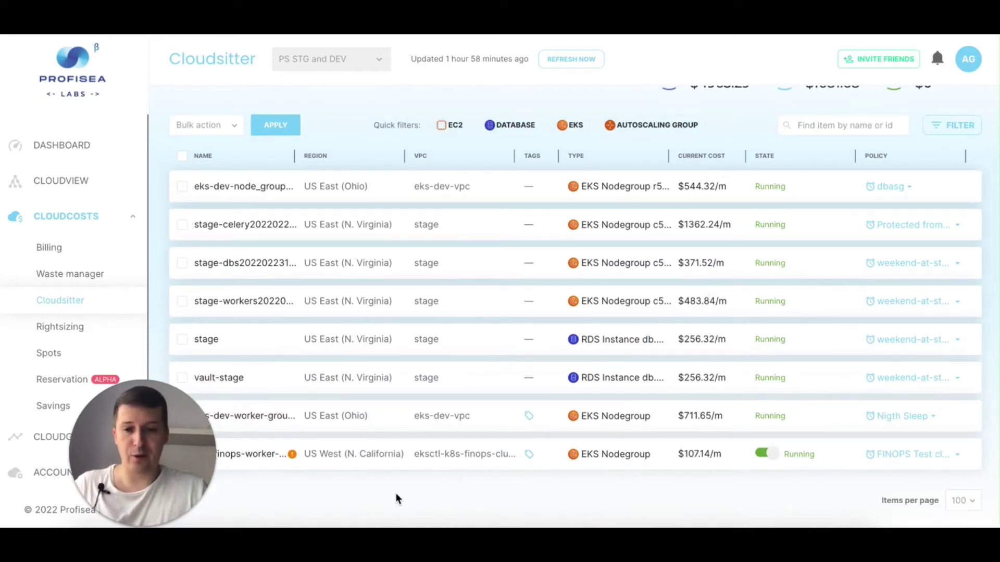
- Open the policy pause settings for the k8s-finops-worker node group, which uses the FINOPS Test cluster sleep policy
double_click(264, 457)
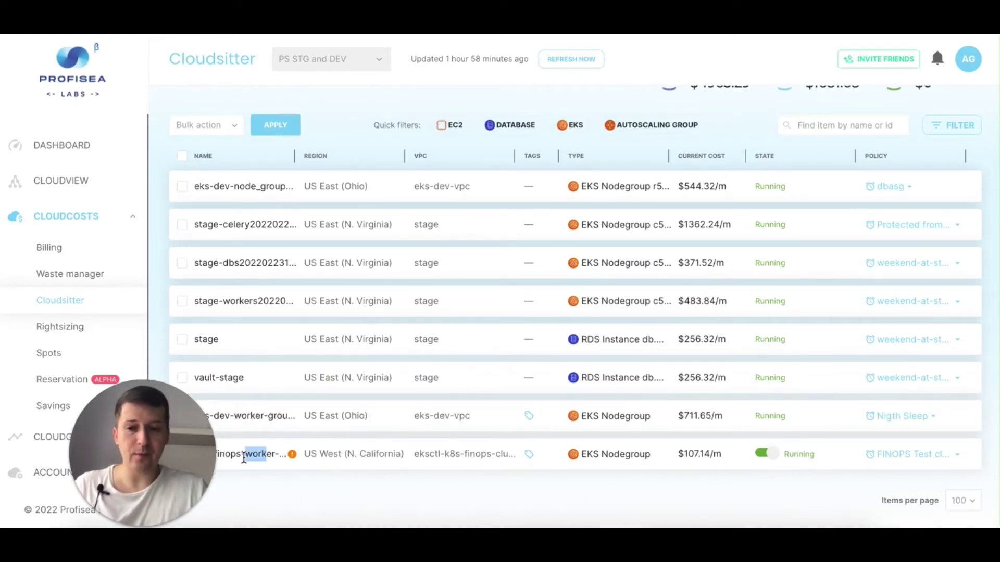
left_click(293, 454)
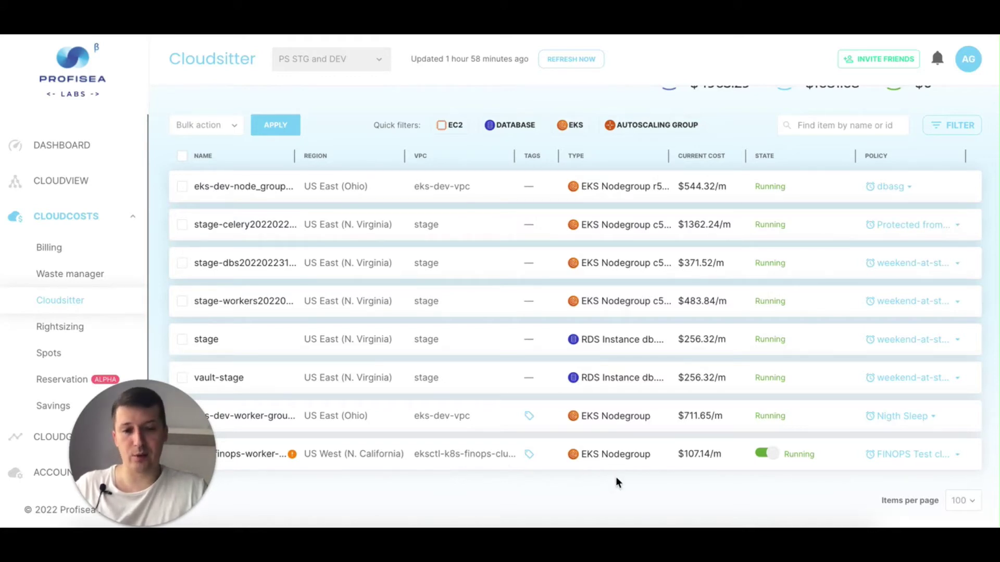
left_click(931, 458)
scroll(931, 458, "down", 1)
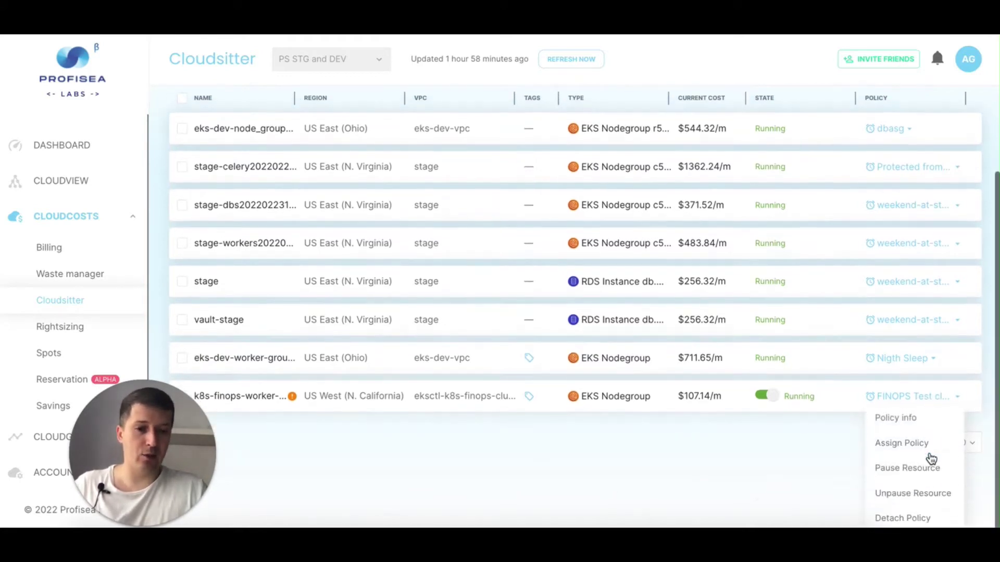
left_click(904, 469)
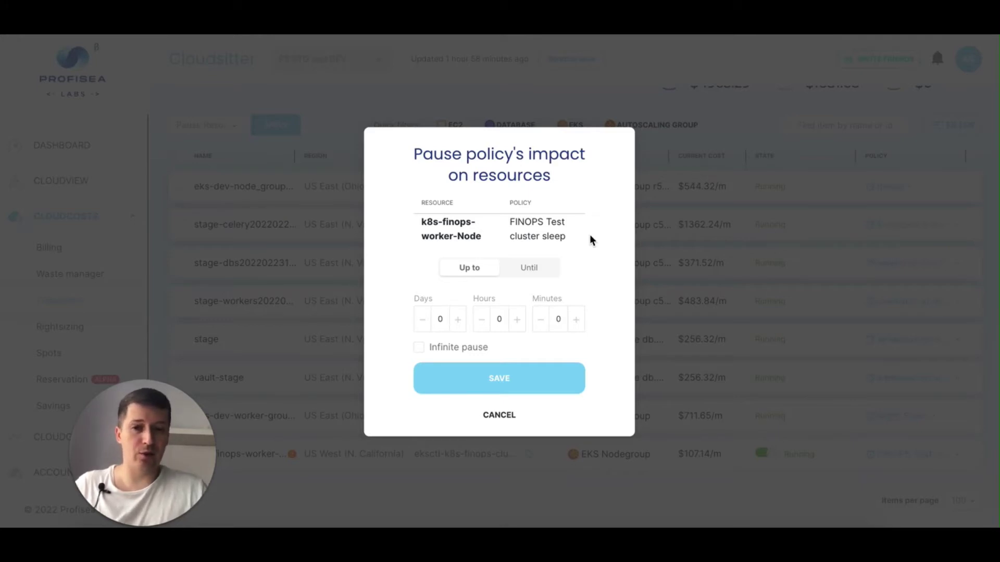
- Try a pause of up to 2 days and toggle the infinite pause option on and off
left_click(457, 320)
left_click(457, 320)
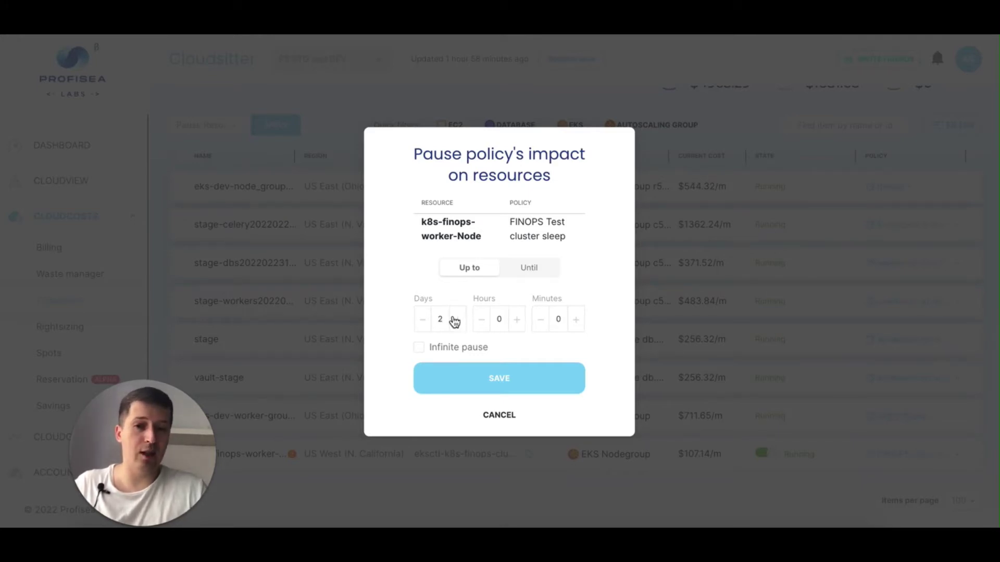
left_click(419, 349)
left_click(419, 349)
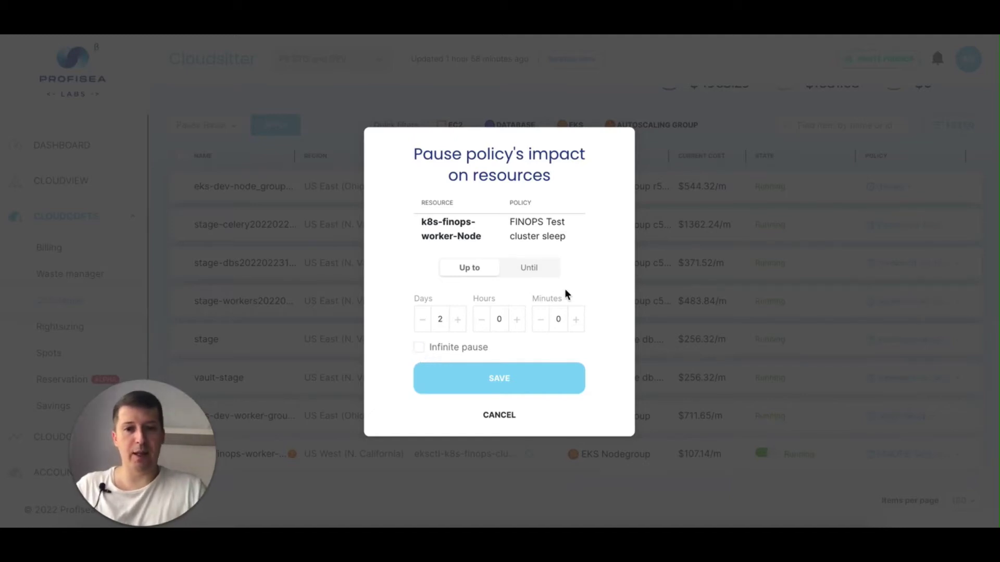
- Pause the policy's impact on the node group until 2022-03-14 at 08:00 and save
left_click(530, 272)
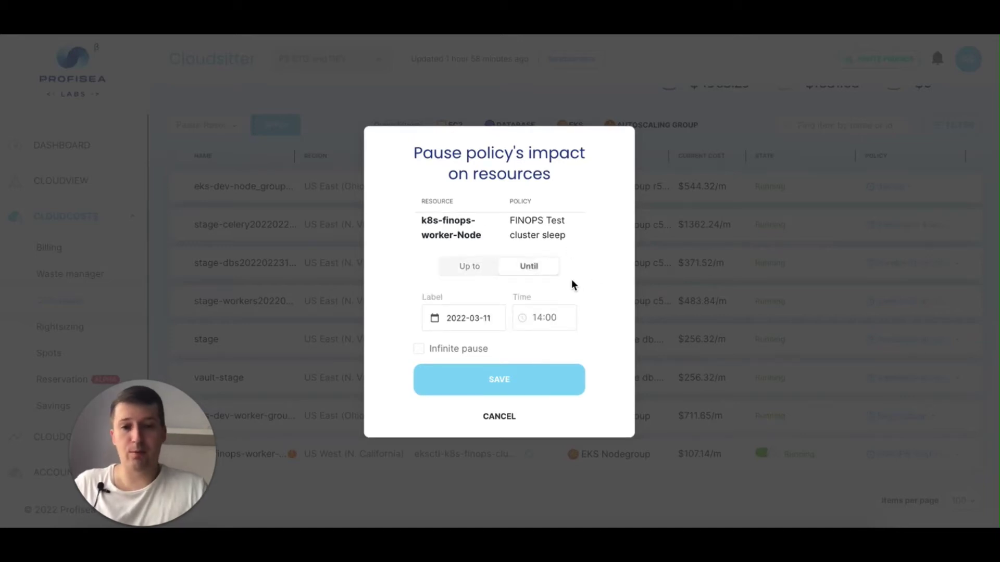
left_click(471, 320)
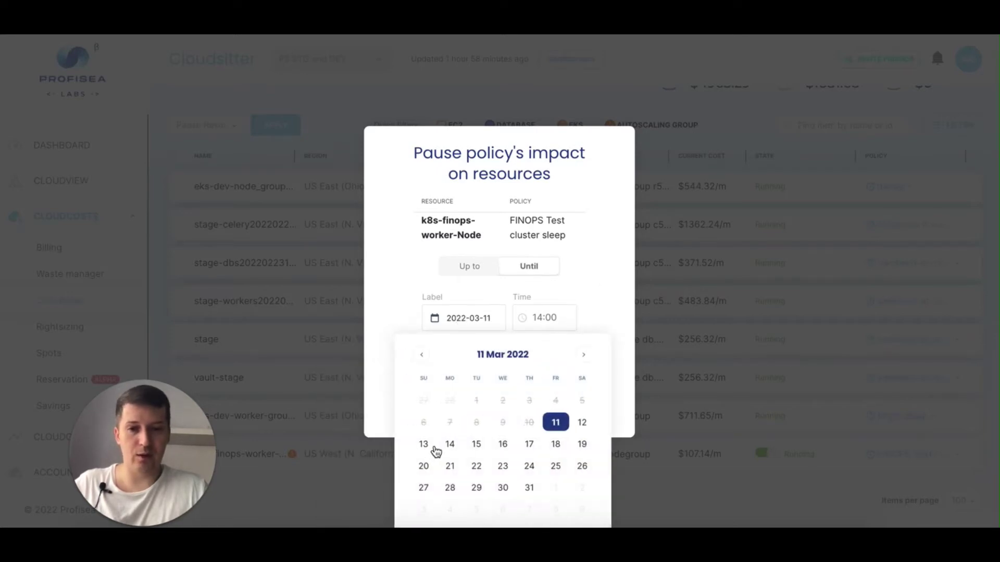
left_click(449, 448)
left_click(544, 321)
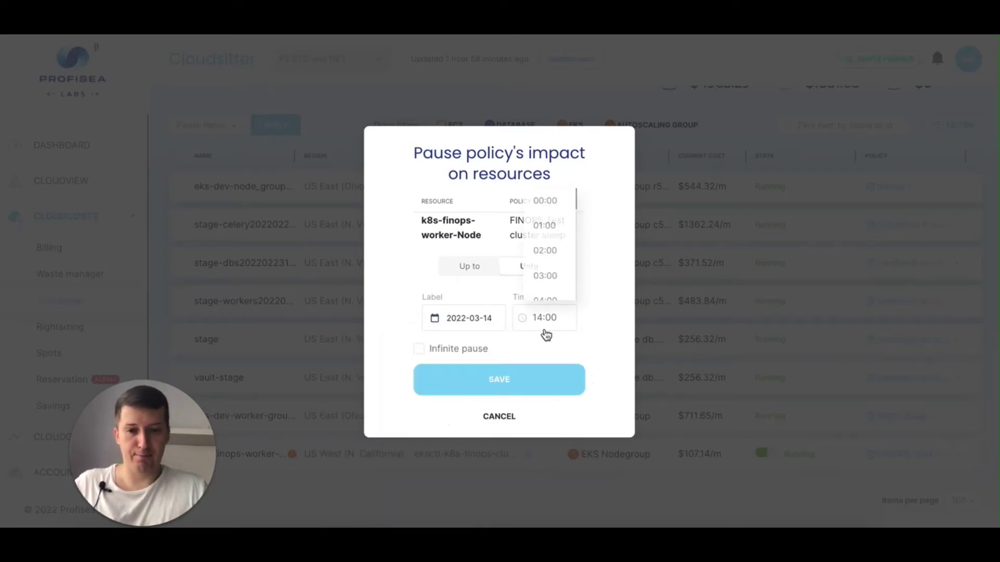
scroll(556, 235, "down", 3)
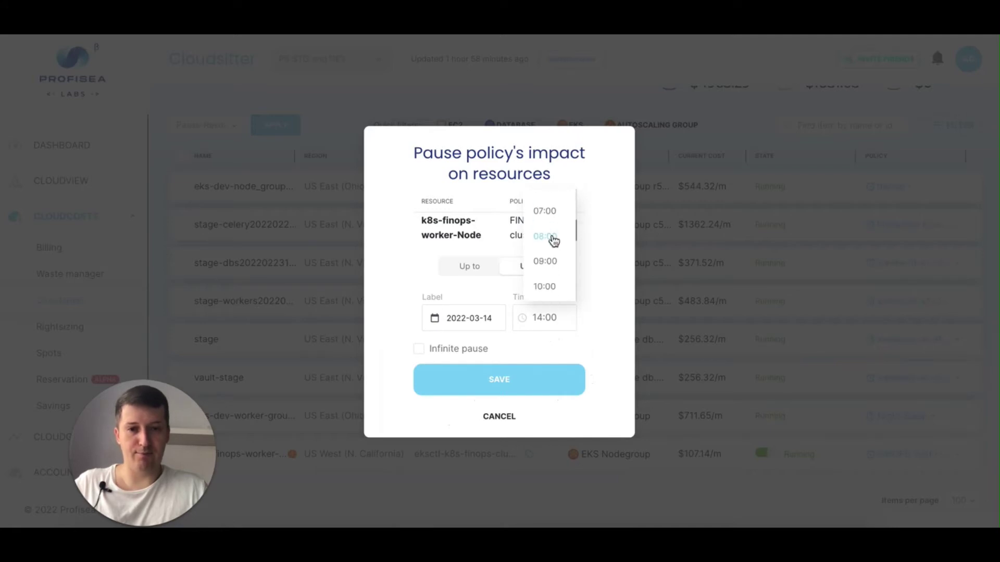
left_click(555, 238)
left_click(517, 381)
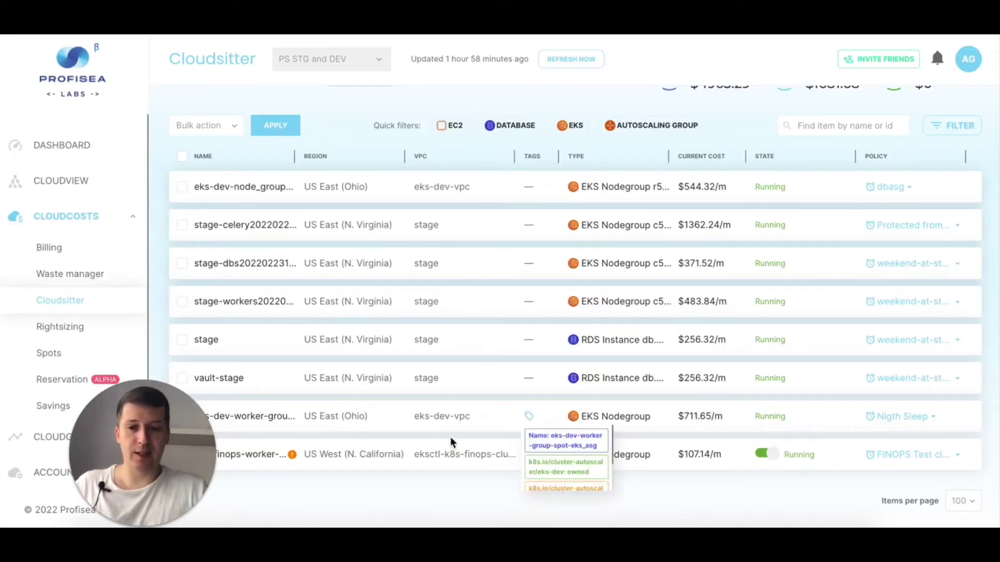
mouse_move(291, 453)
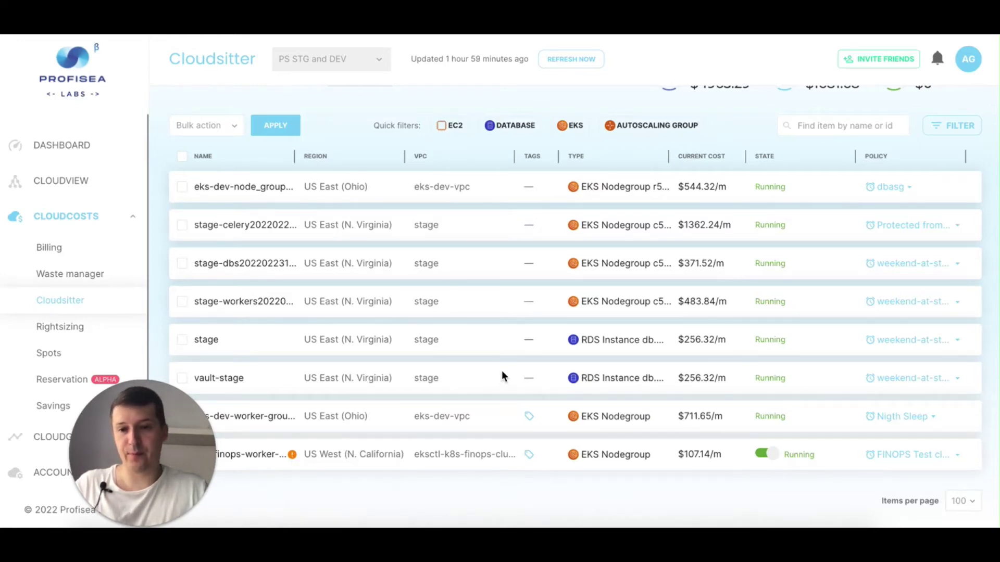
- Open Cloudview, look through the available regions and switch the resource list to Asia Pacific (Tokyo)
scroll(502, 372, "up", 1)
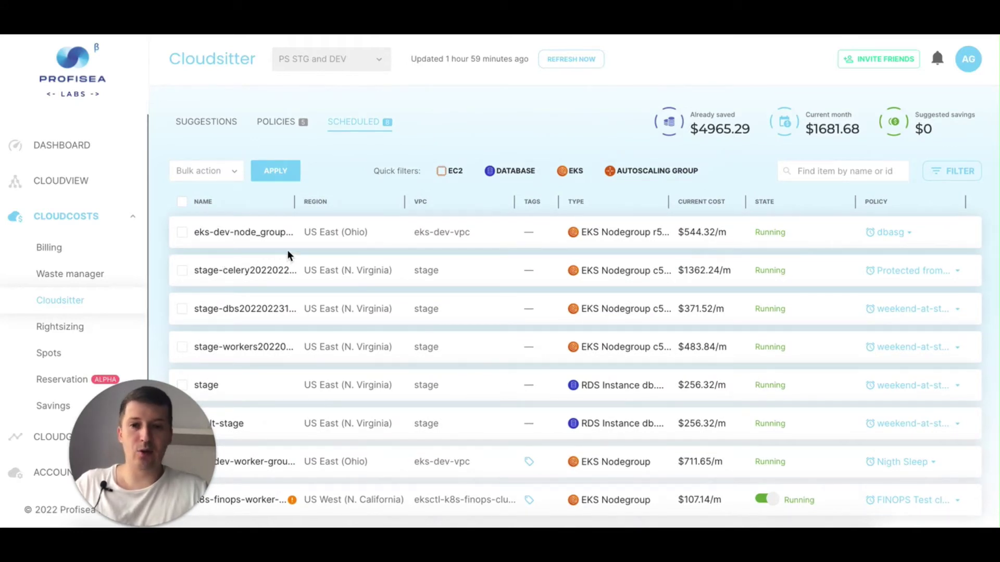
left_click(61, 181)
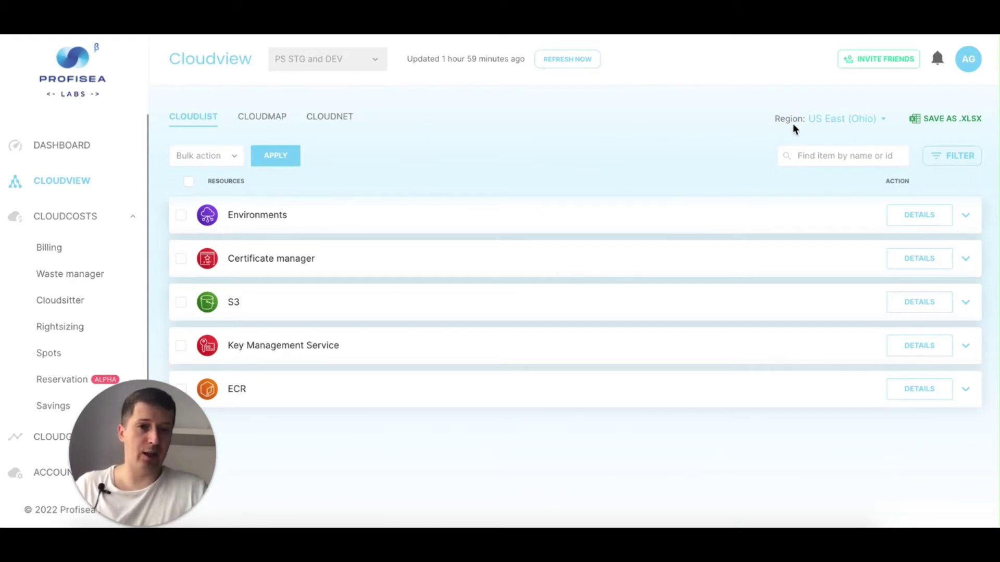
left_click(861, 123)
scroll(840, 198, "down", 5)
scroll(840, 198, "up", 5)
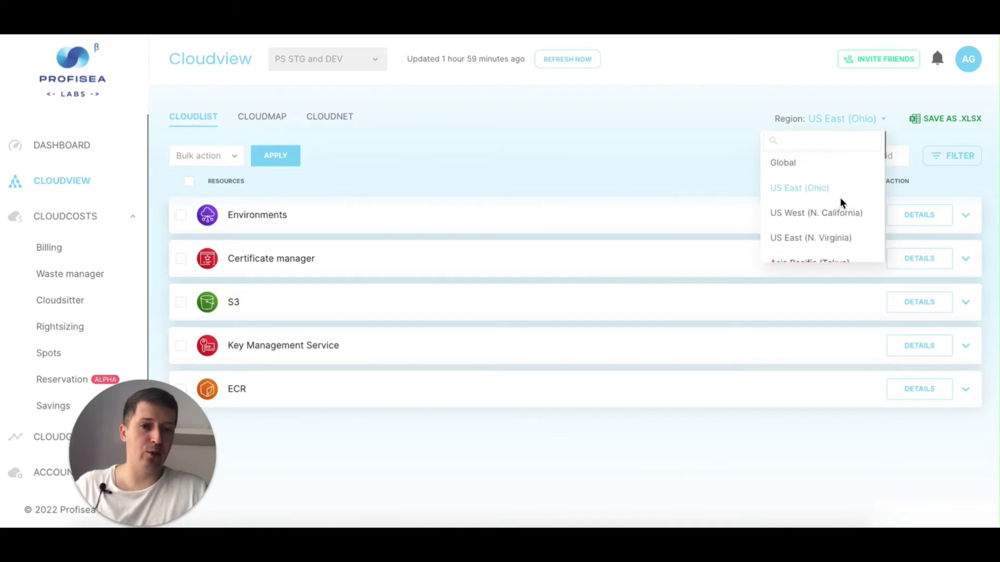
scroll(837, 197, "down", 4)
scroll(837, 197, "up", 4)
scroll(837, 197, "down", 2)
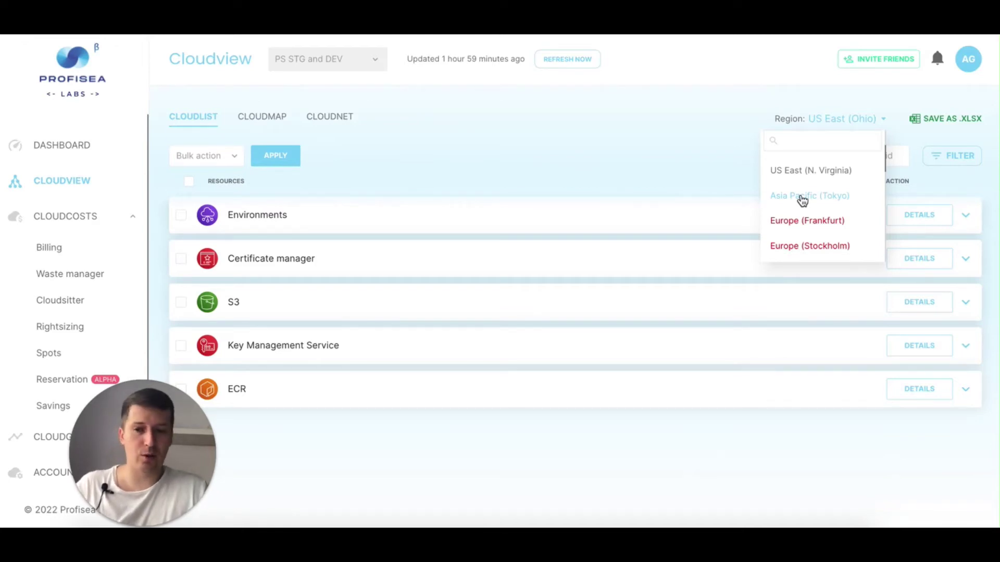
left_click(806, 197)
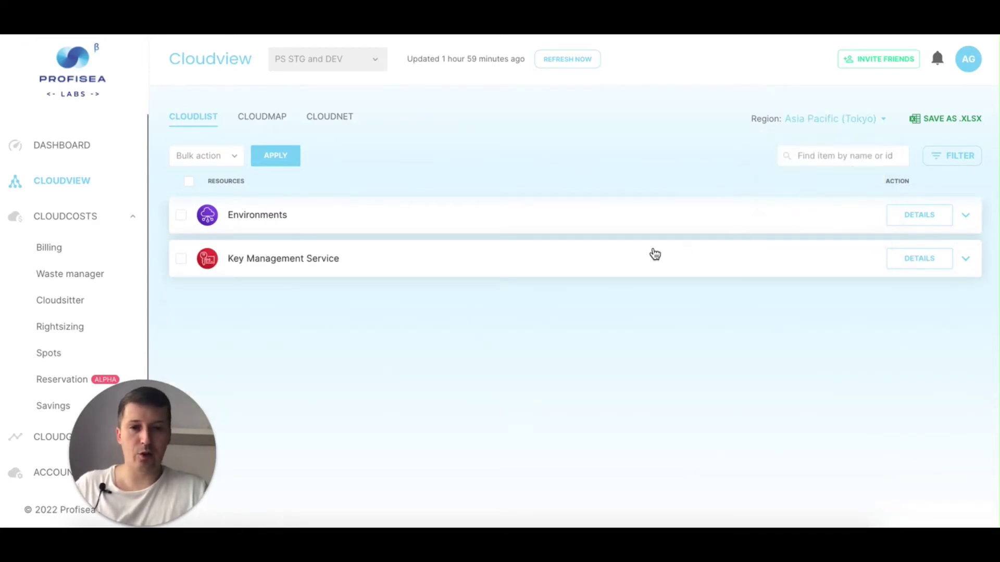
- Expand the Tokyo region's Key Management Service group and look through its key aliases
left_click(351, 272)
scroll(460, 321, "down", 7)
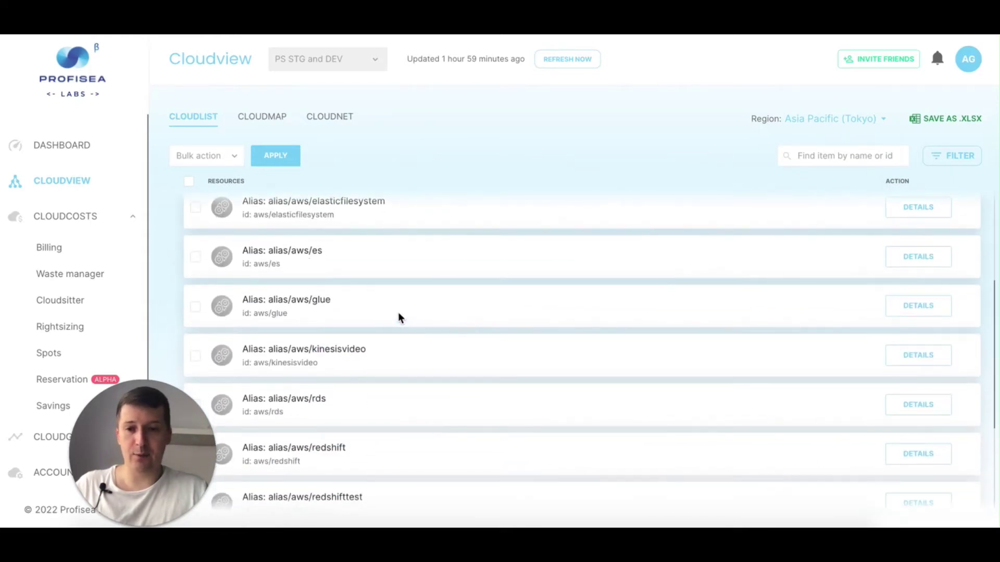
scroll(399, 318, "up", 8)
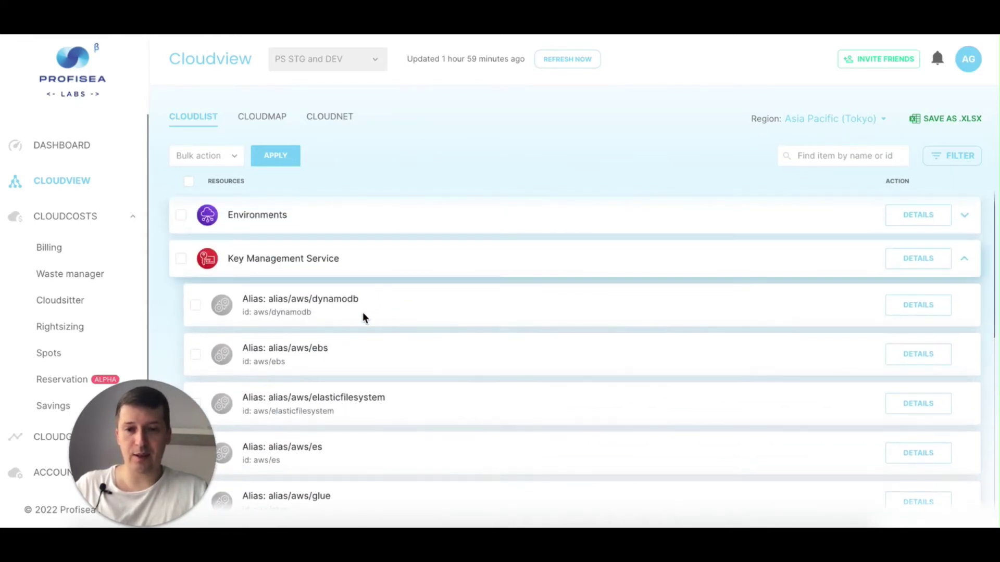
- Expand the VPC under the Tokyo region's Environments, examine its network resources, and collapse all expanded groups
left_click(303, 219)
left_click(363, 272)
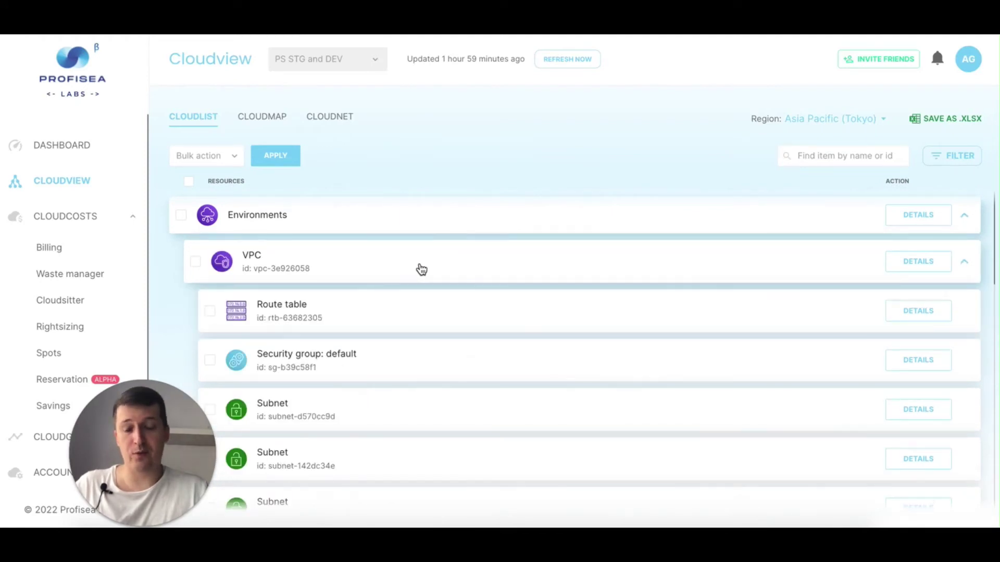
scroll(422, 269, "down", 3)
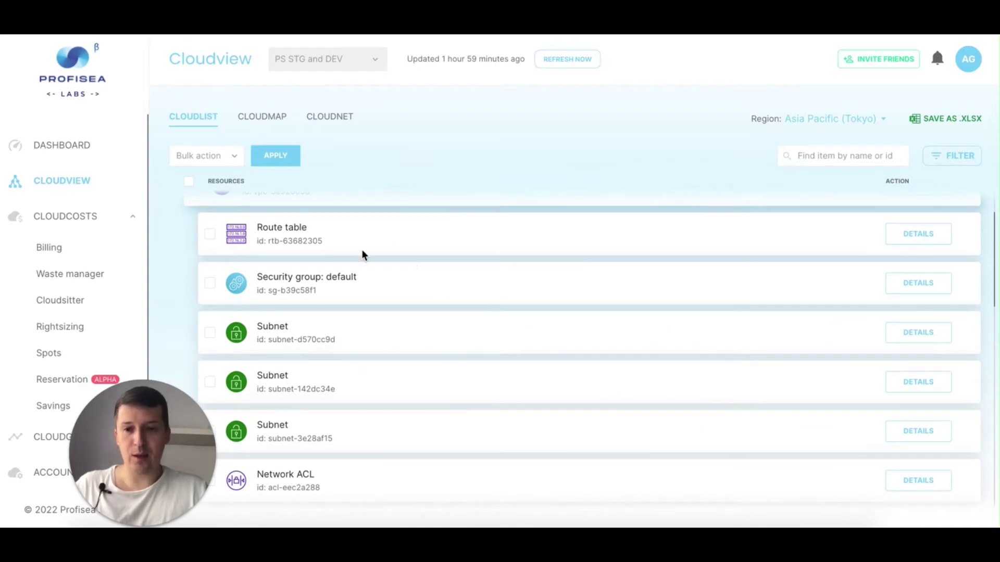
scroll(361, 252, "down", 2)
scroll(390, 336, "down", 6)
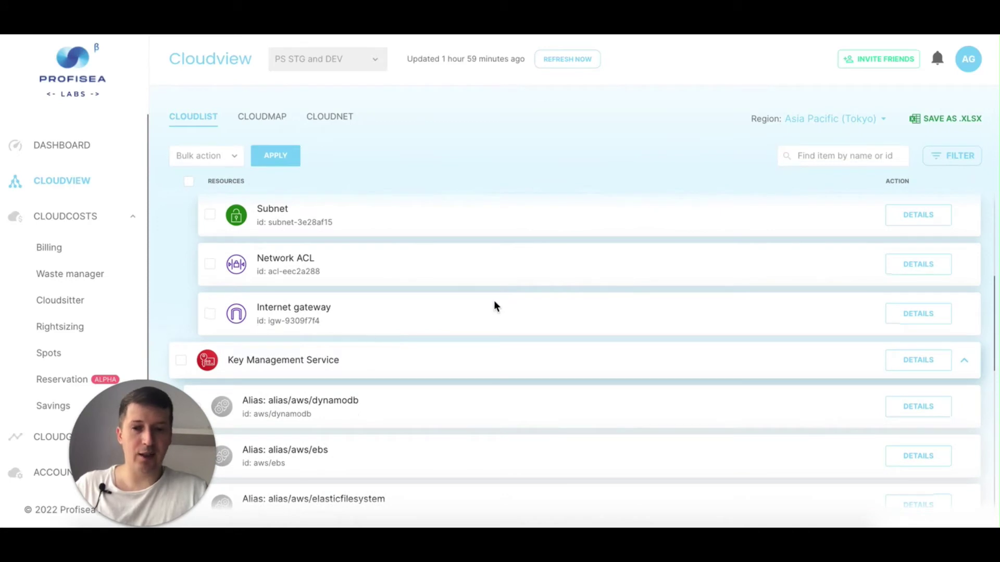
scroll(494, 303, "up", 8)
scroll(494, 306, "up", 2)
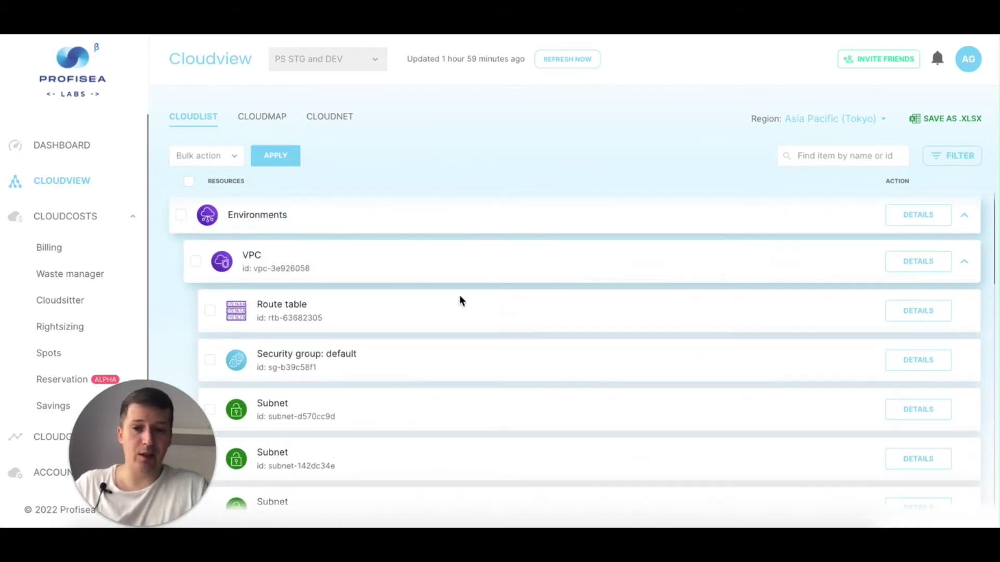
left_click(393, 259)
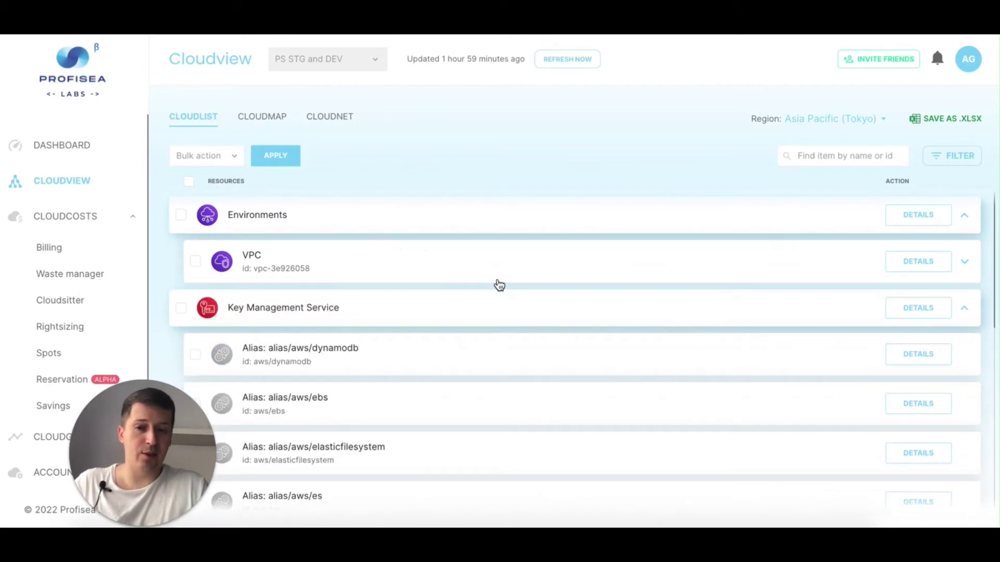
left_click(424, 310)
left_click(364, 229)
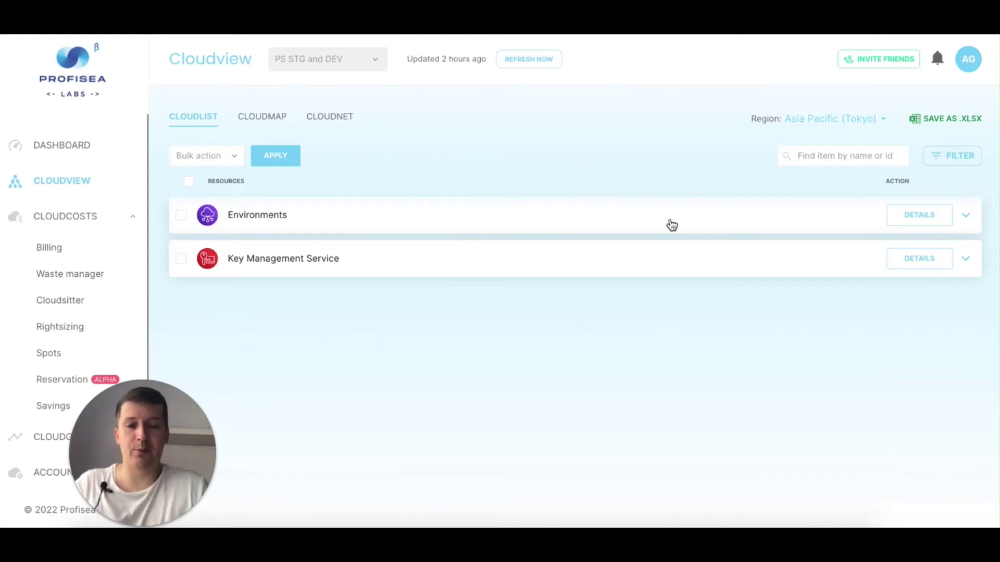
- Switch the region to US East (Ohio) and expand the eks-dev-vpc under Environments to view its resources
left_click(852, 125)
left_click(809, 193)
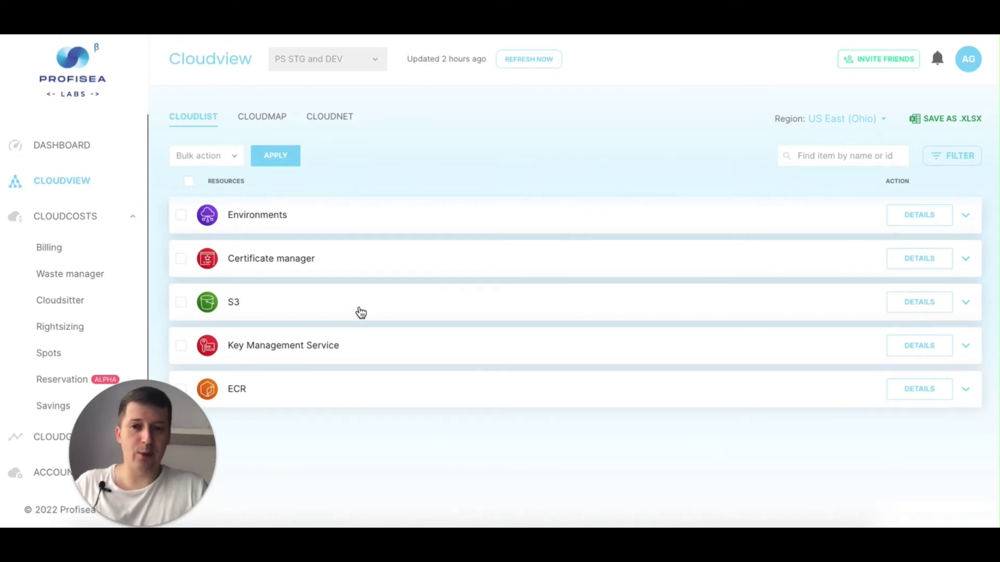
left_click(349, 220)
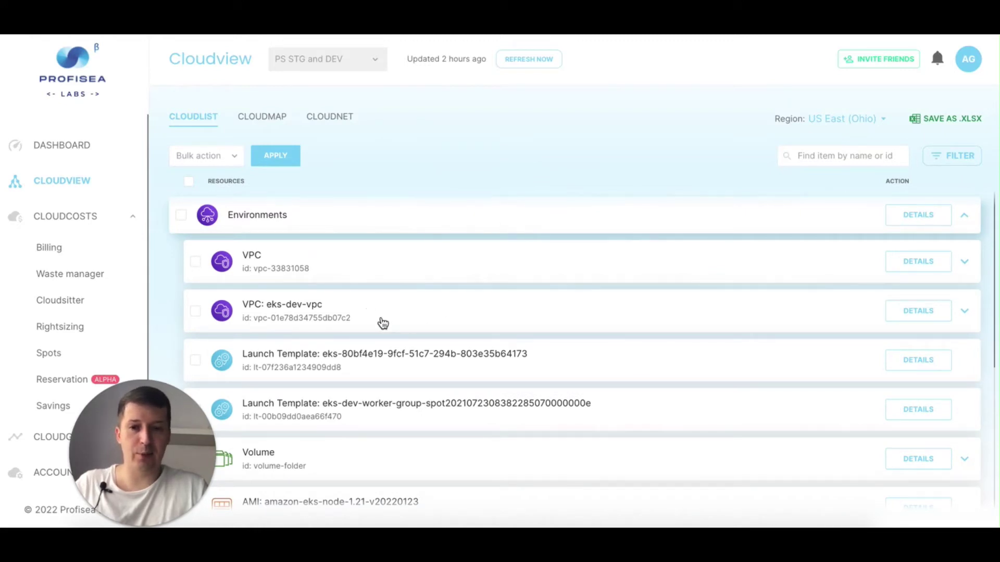
left_click(383, 323)
scroll(549, 298, "down", 3)
scroll(549, 298, "up", 1)
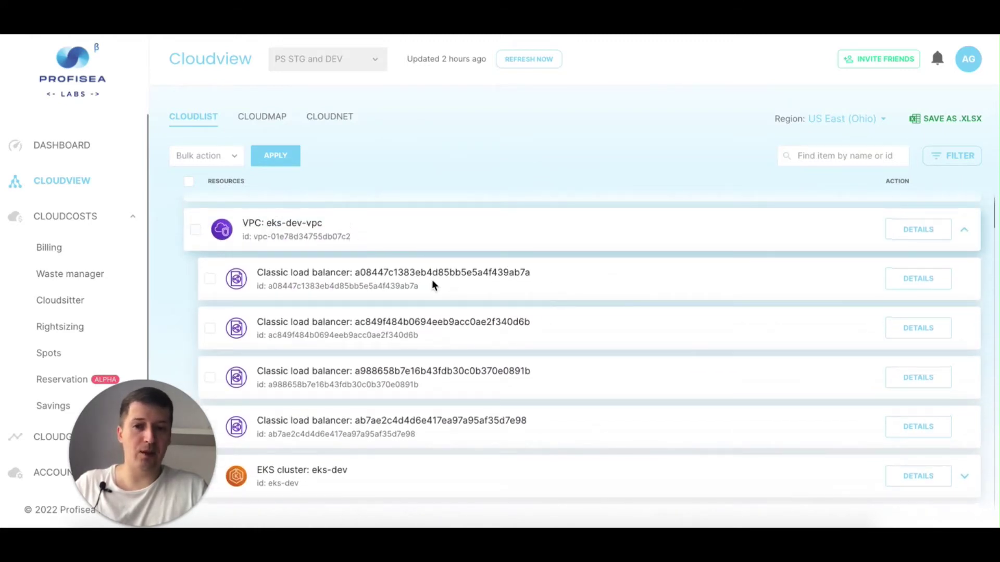
- Review the first classic load balancer's details, including listeners, instances, subnets, security groups and tags, and close them
left_click(927, 280)
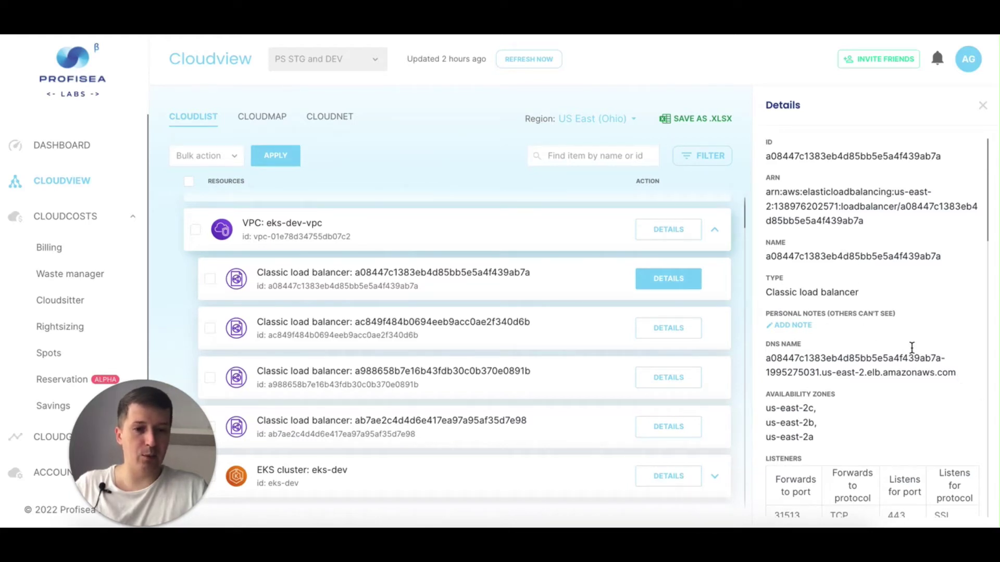
scroll(924, 360, "down", 5)
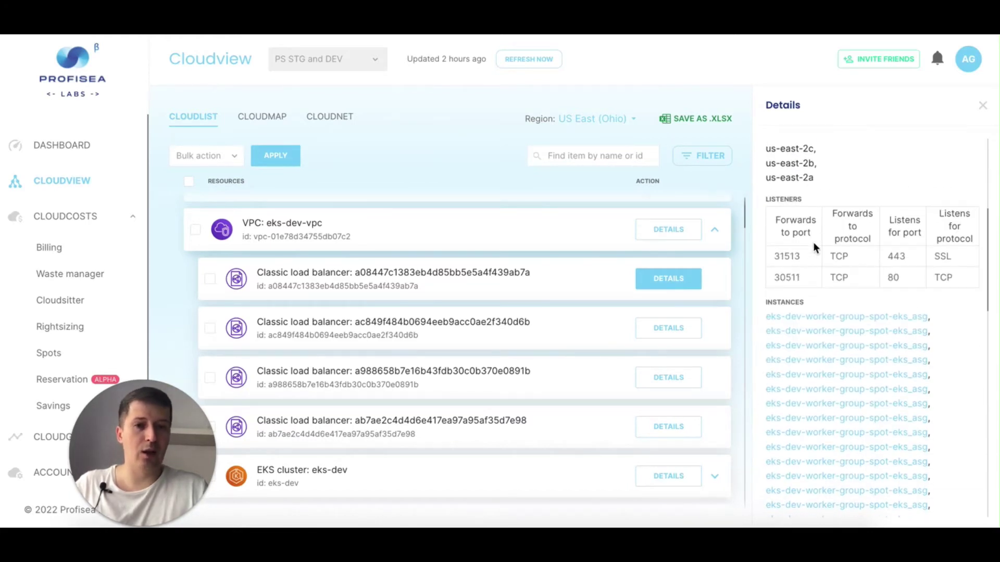
scroll(853, 261, "down", 4)
scroll(853, 261, "down", 3)
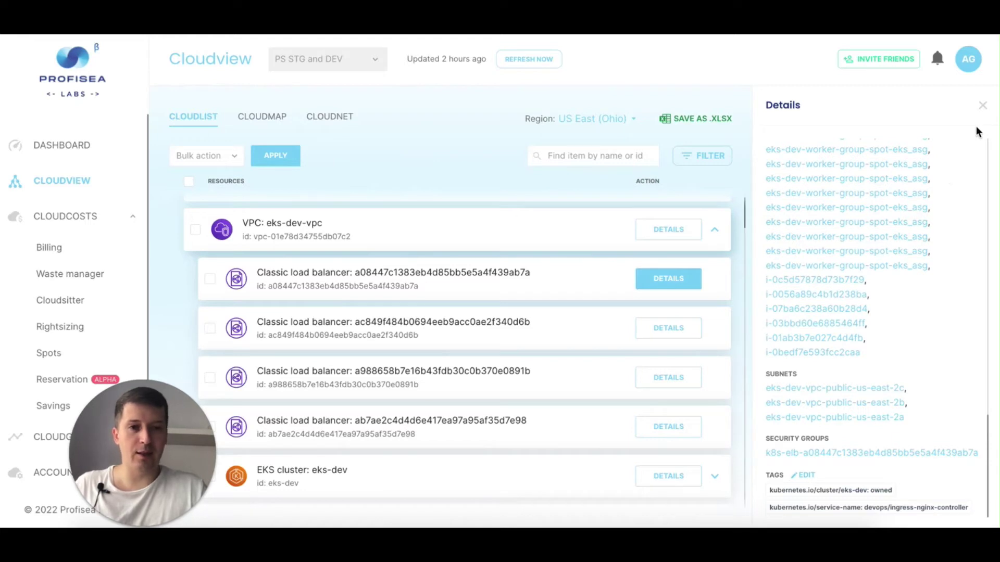
left_click(983, 106)
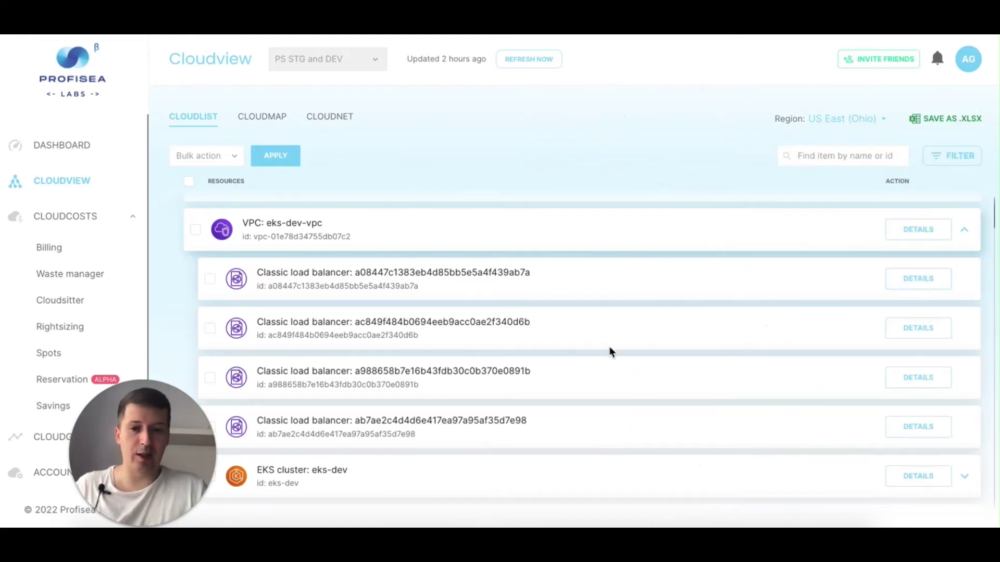
- Expand the eks-dev EKS cluster within the VPC to view its node groups
scroll(619, 347, "down", 3)
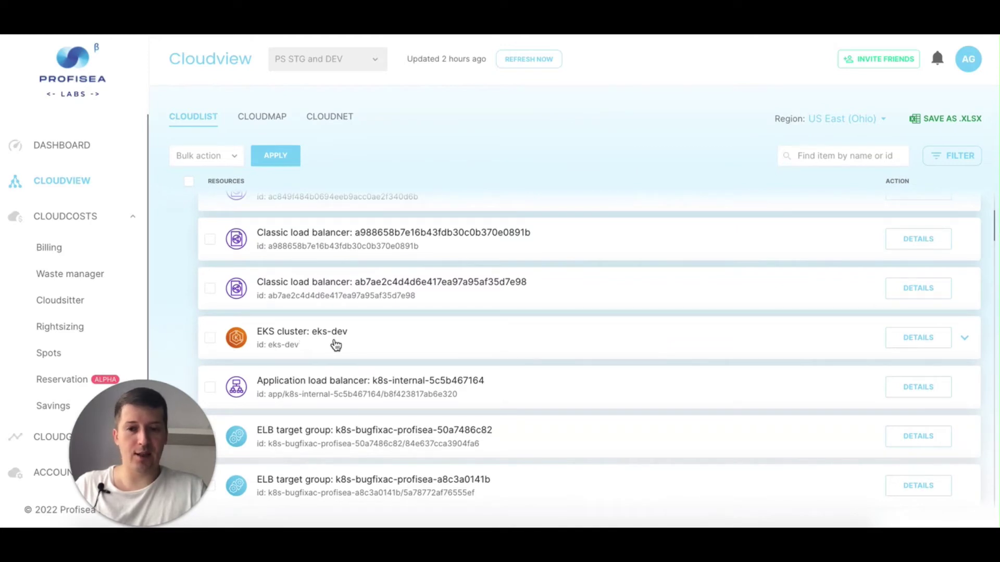
left_click(357, 348)
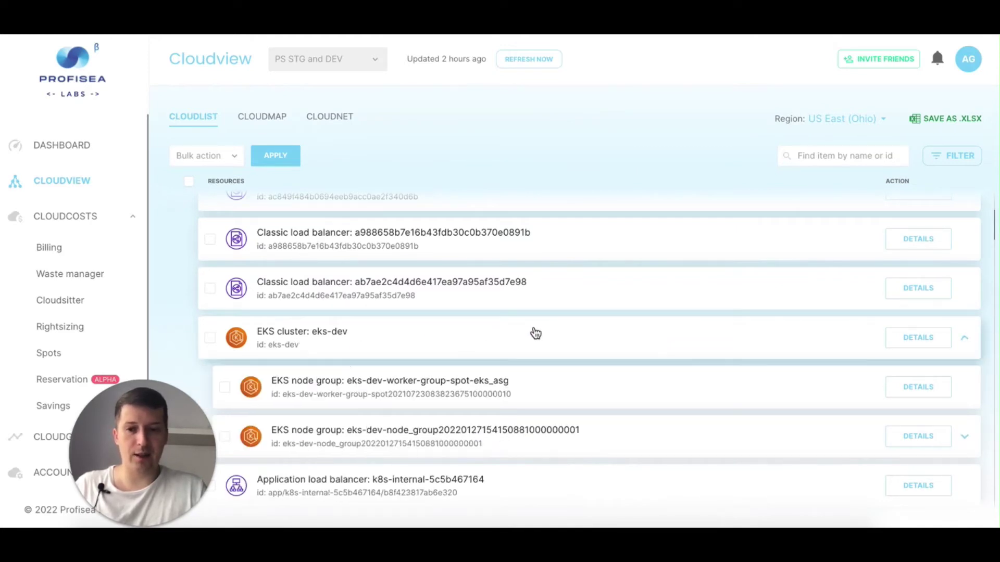
scroll(535, 333, "down", 1)
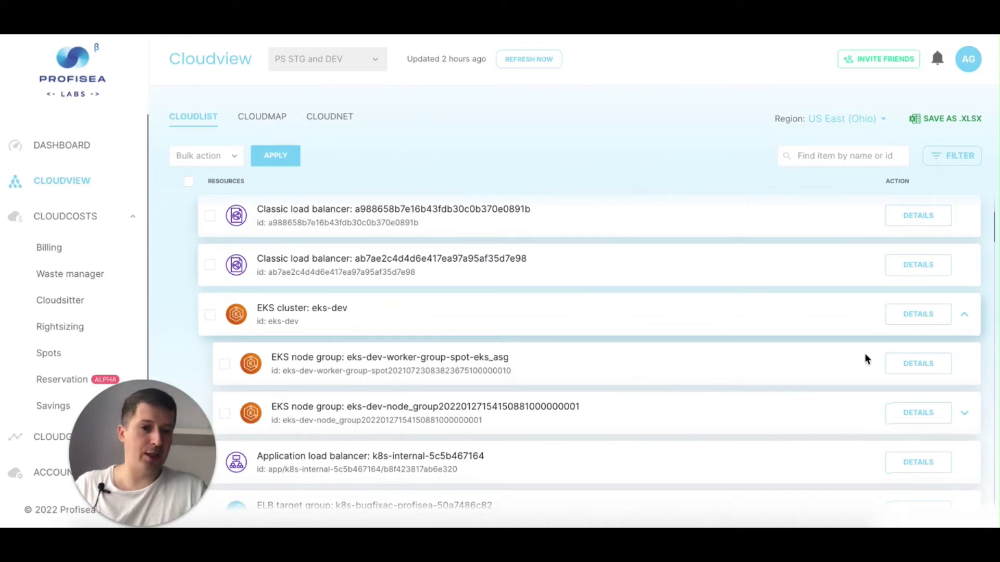
- Review the details of the eks-dev-worker-group-spot-eks_asg node group, including state, minimum, desired and maximum capacity, and instances, and close them
left_click(914, 371)
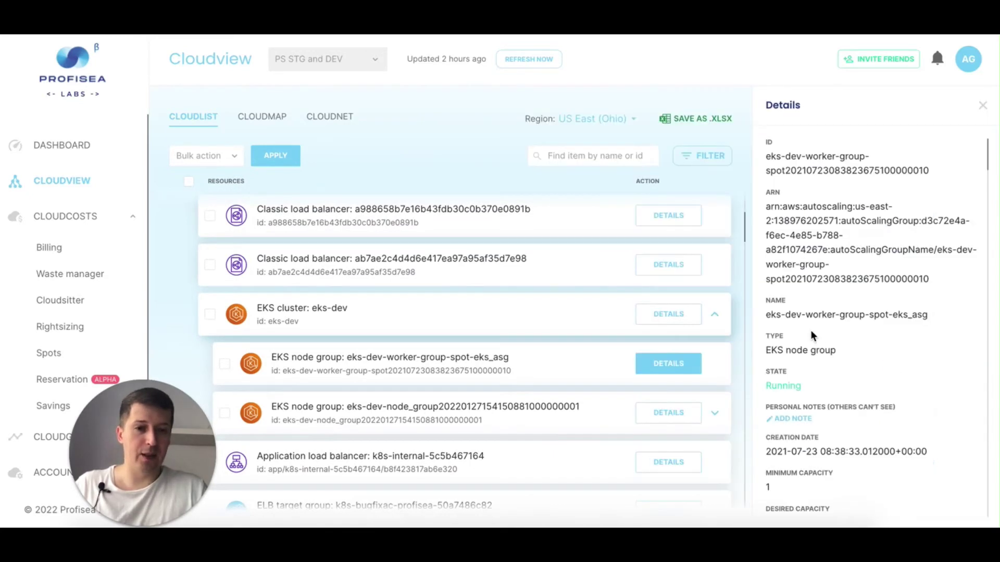
double_click(778, 384)
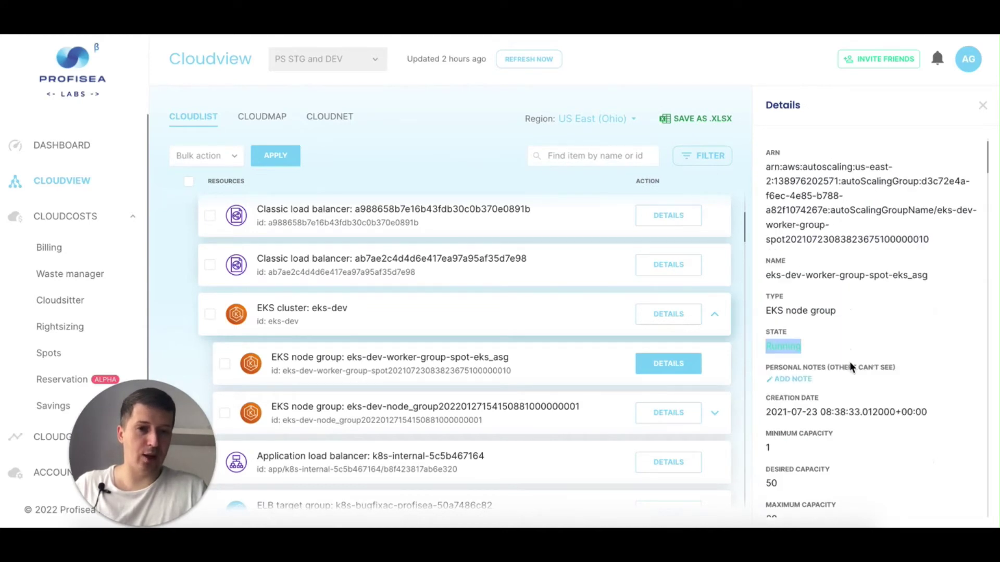
left_click_drag(766, 170, 875, 170)
scroll(903, 241, "down", 5)
scroll(903, 241, "down", 3)
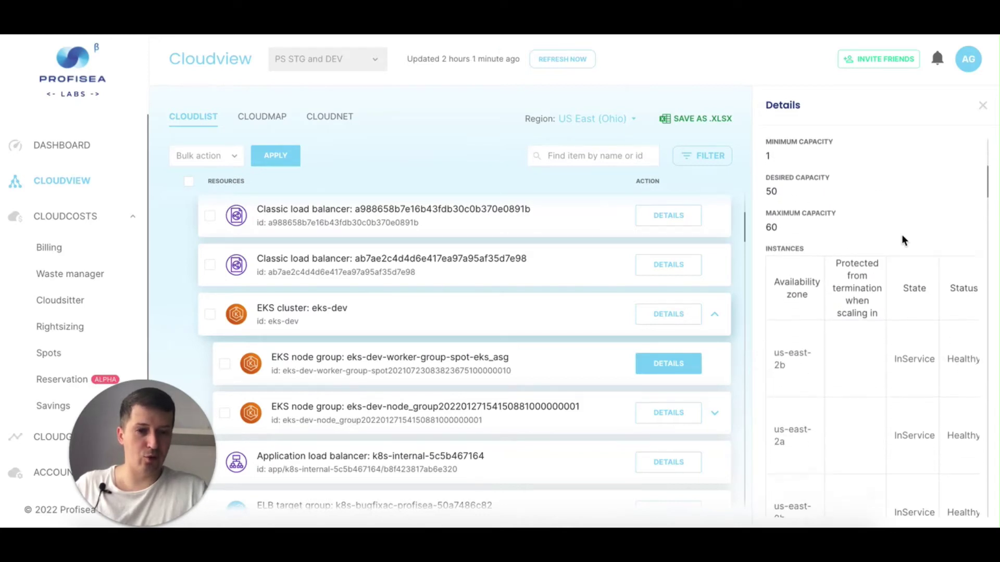
scroll(904, 241, "up", 1)
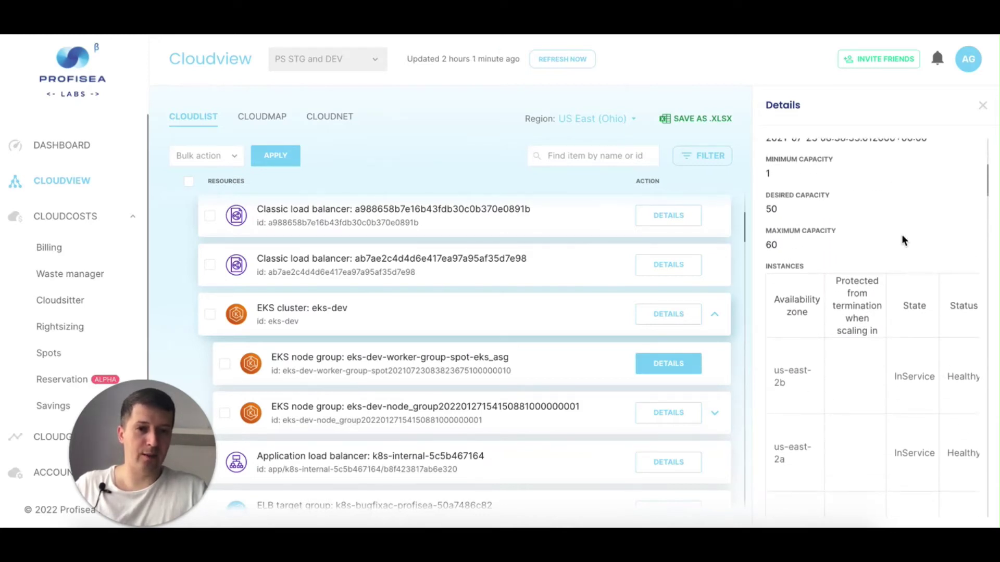
scroll(904, 240, "up", 1)
left_click_drag(764, 199, 824, 295)
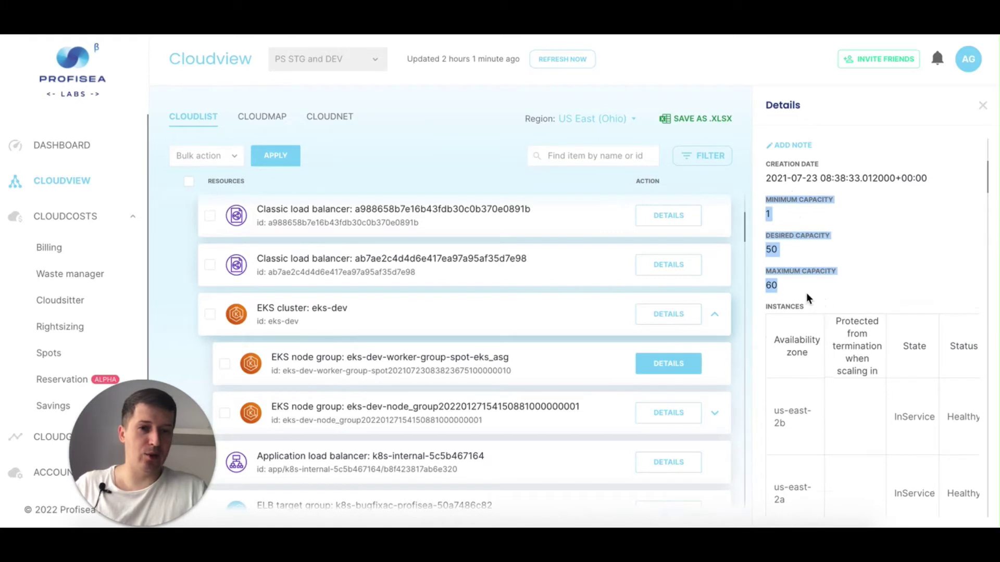
left_click(807, 293)
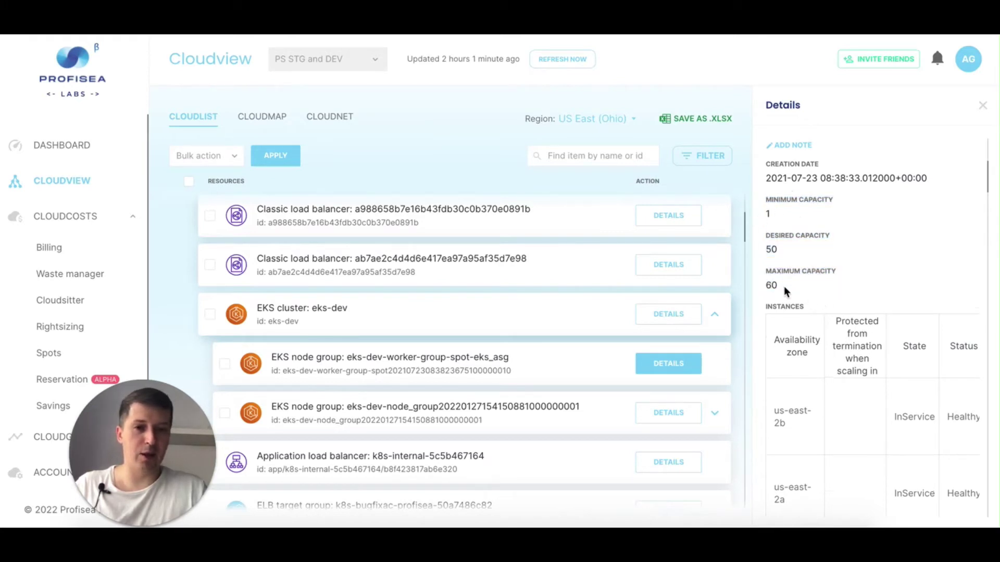
scroll(862, 272, "down", 5)
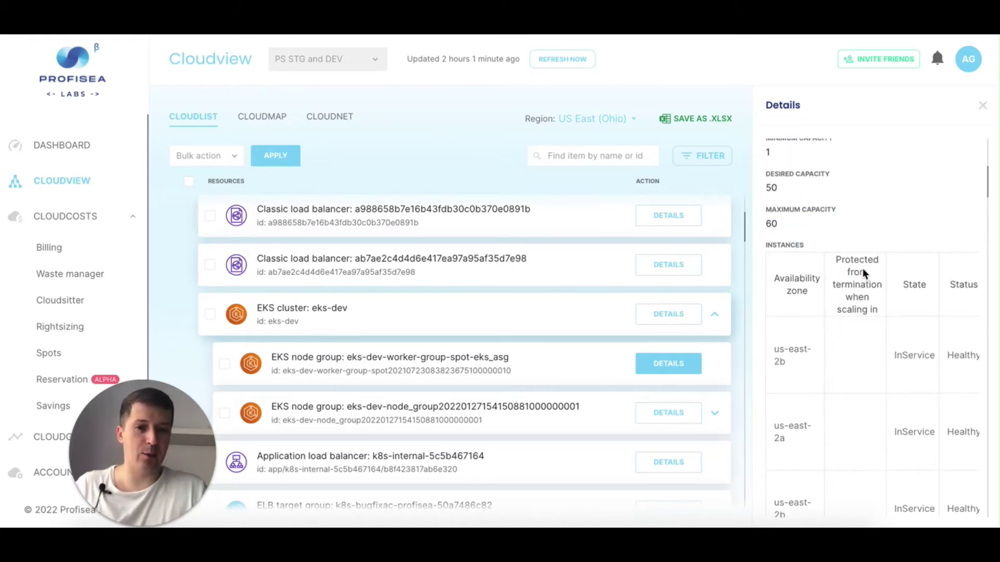
scroll(862, 268, "down", 4)
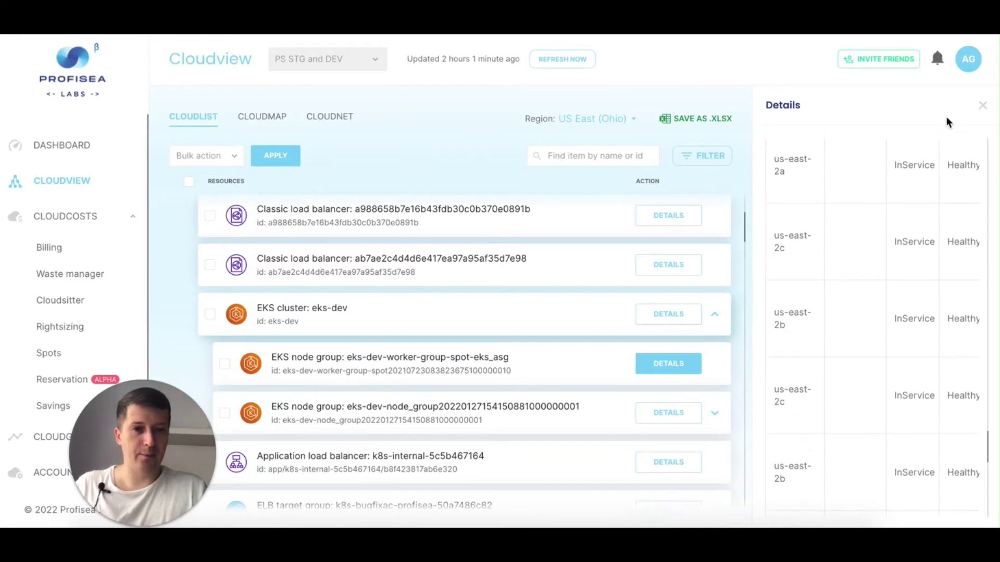
left_click(984, 109)
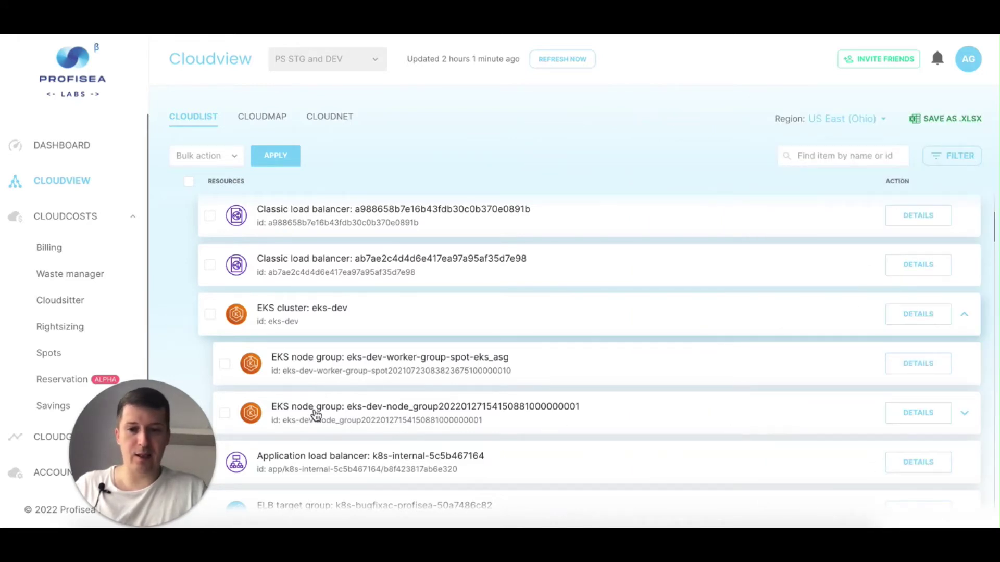
- Expand the second EKS node group and review its AutoScaling group's details, including capacity, instances, subnets and tags
left_click(965, 413)
scroll(694, 365, "down", 3)
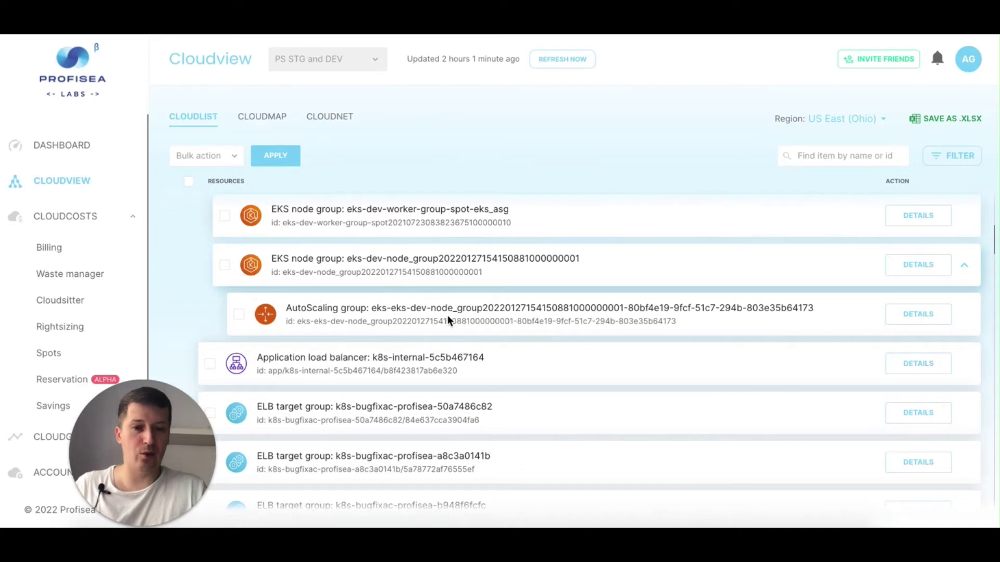
left_click(922, 318)
scroll(919, 285, "down", 1)
scroll(902, 343, "down", 2)
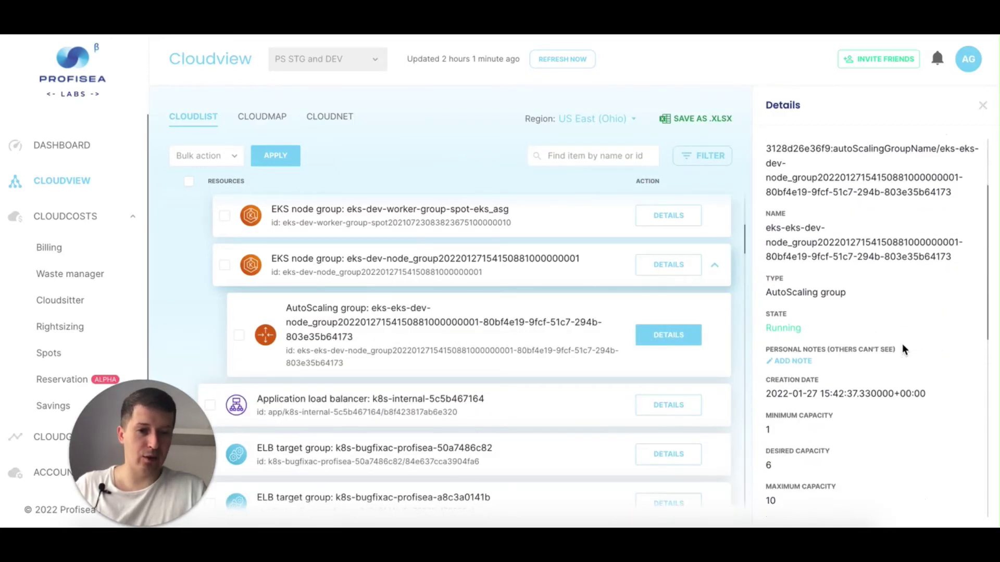
scroll(848, 334, "down", 2)
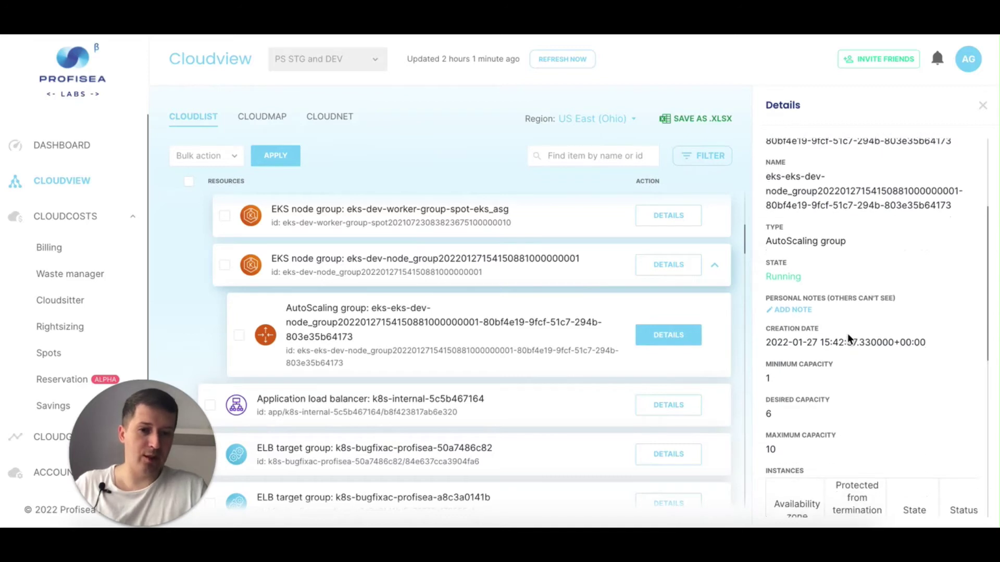
scroll(776, 334, "down", 3)
scroll(780, 237, "up", 1)
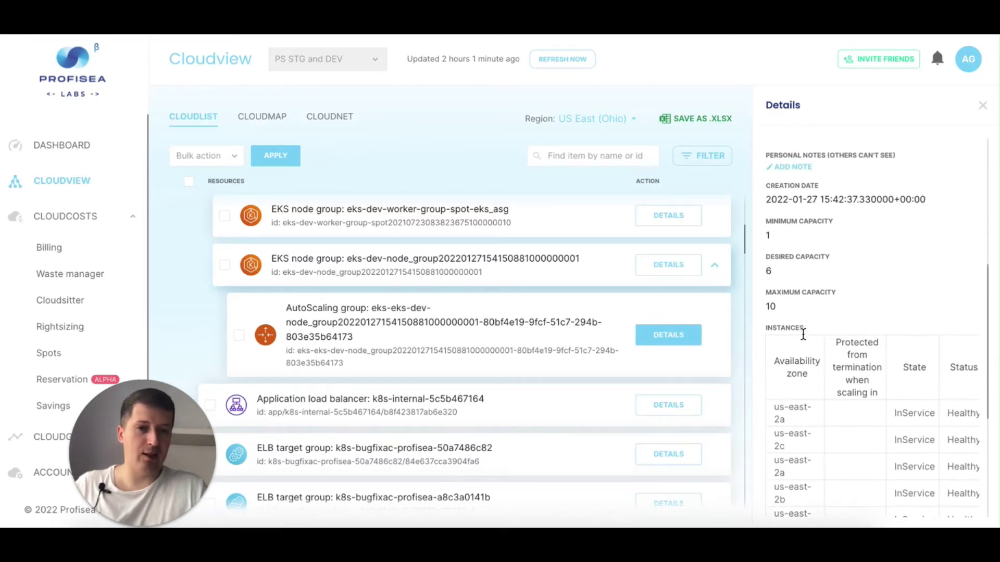
scroll(819, 263, "down", 4)
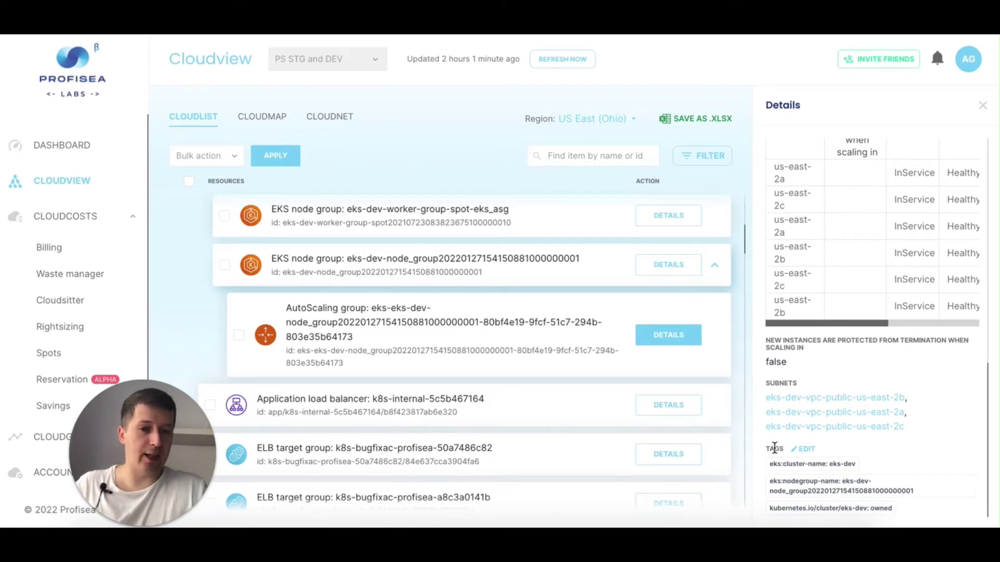
- Open the AutoScaling group's tag editor to view the attached tags, cancel it, and close the details
left_click(802, 449)
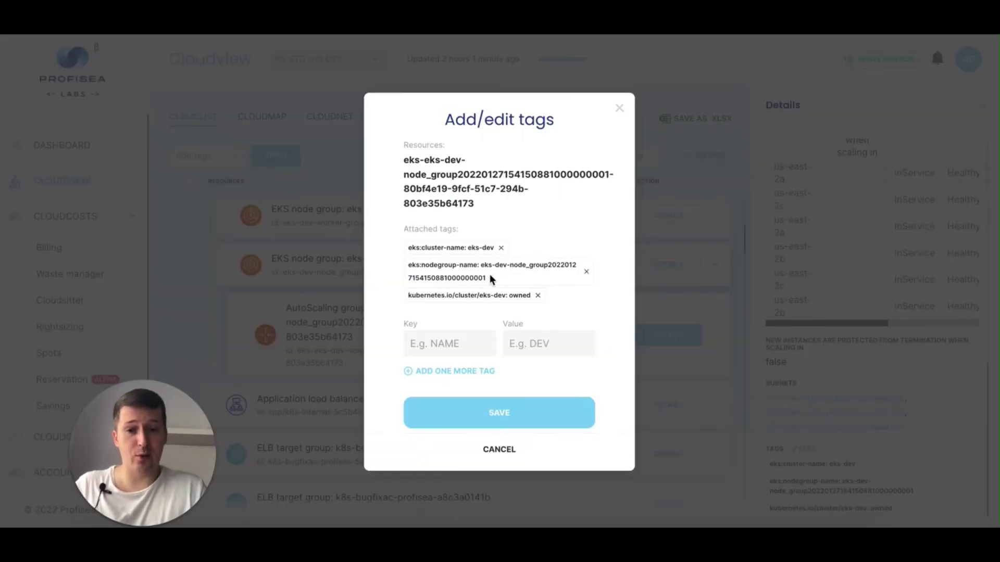
left_click(508, 455)
left_click(983, 105)
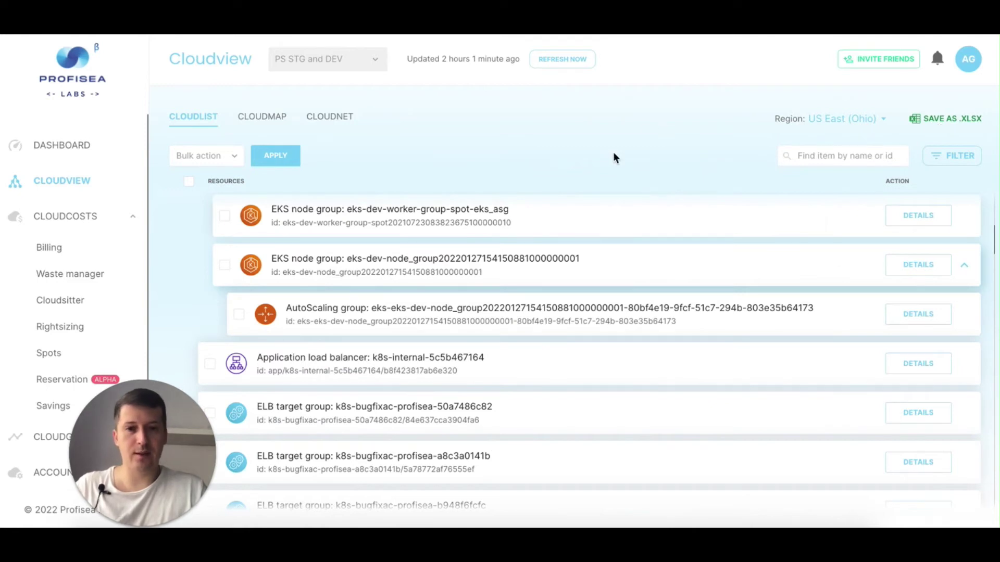
- Show the Cloudmap for US East (Ohio) at 50% zoom with the eks-dev-vpc diagram in view
left_click(256, 123)
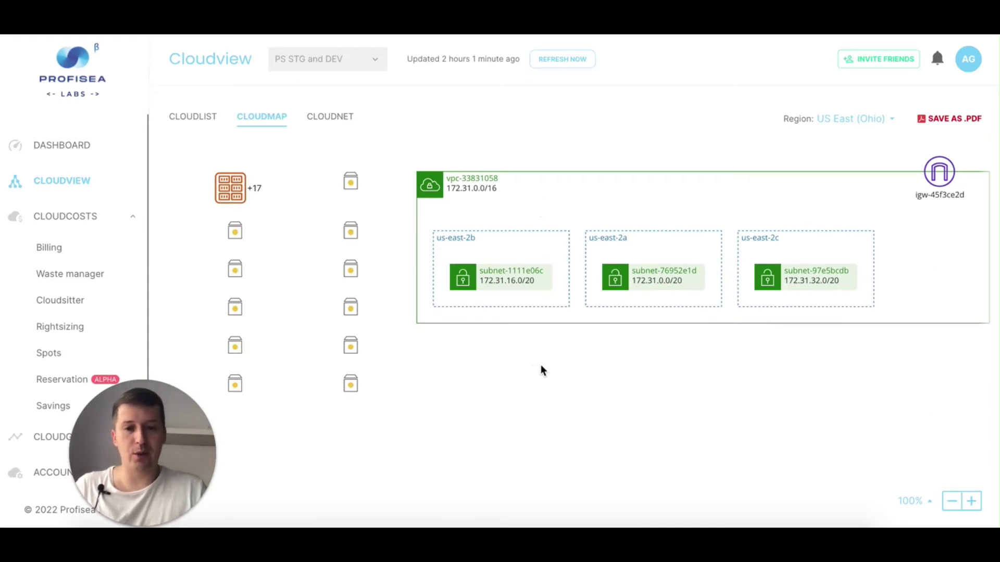
left_click(952, 502)
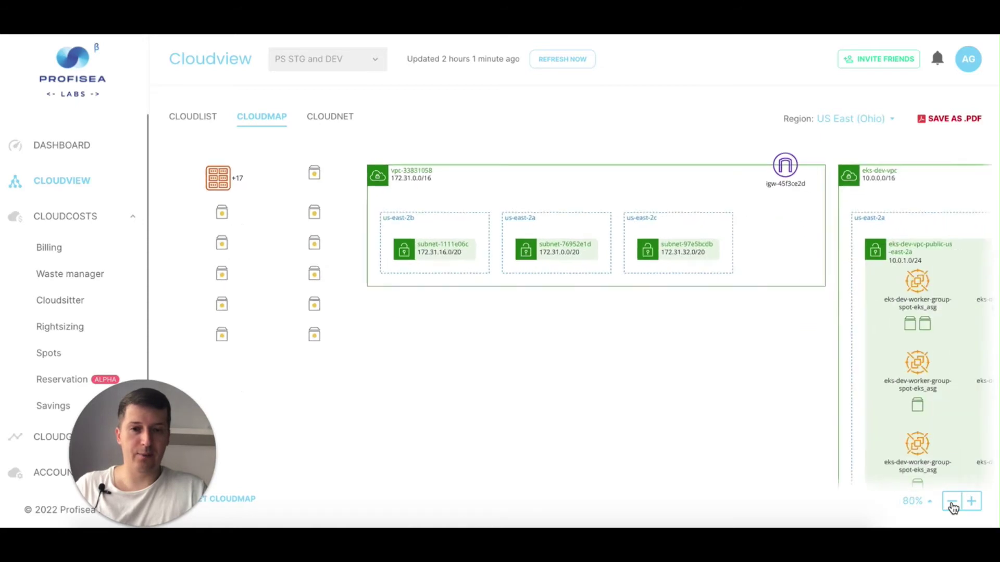
left_click_drag(805, 356, 482, 350)
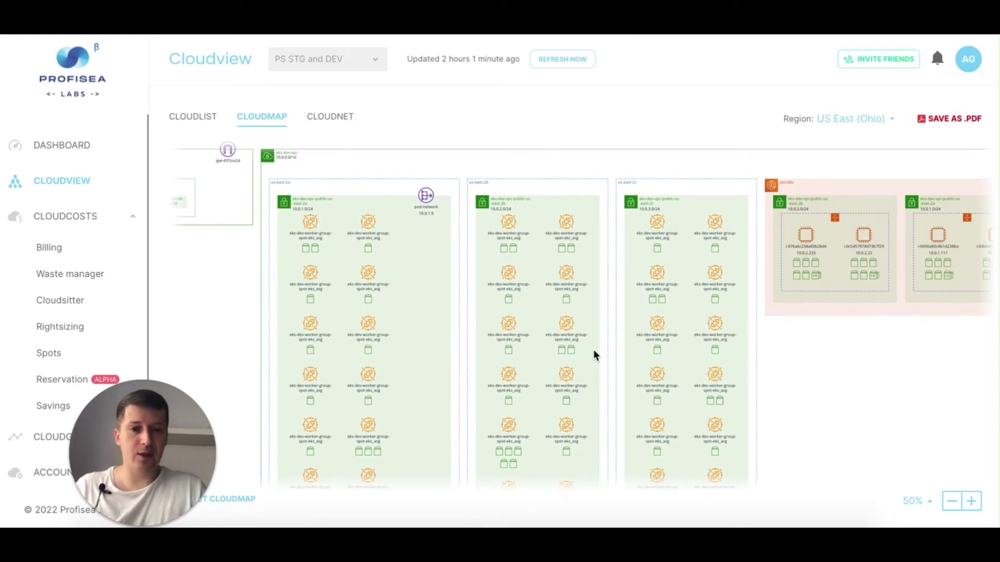
- Review the details of the first spot instance in us-east-2b, including price, instance type, VPC, subnet and inbound rules, and close them
left_click(509, 224)
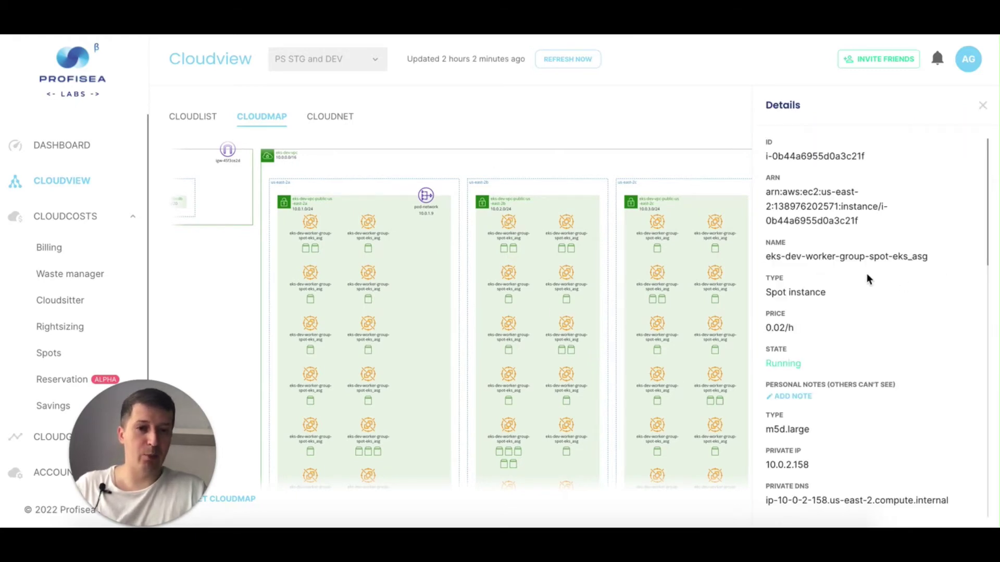
left_click_drag(801, 327, 766, 326)
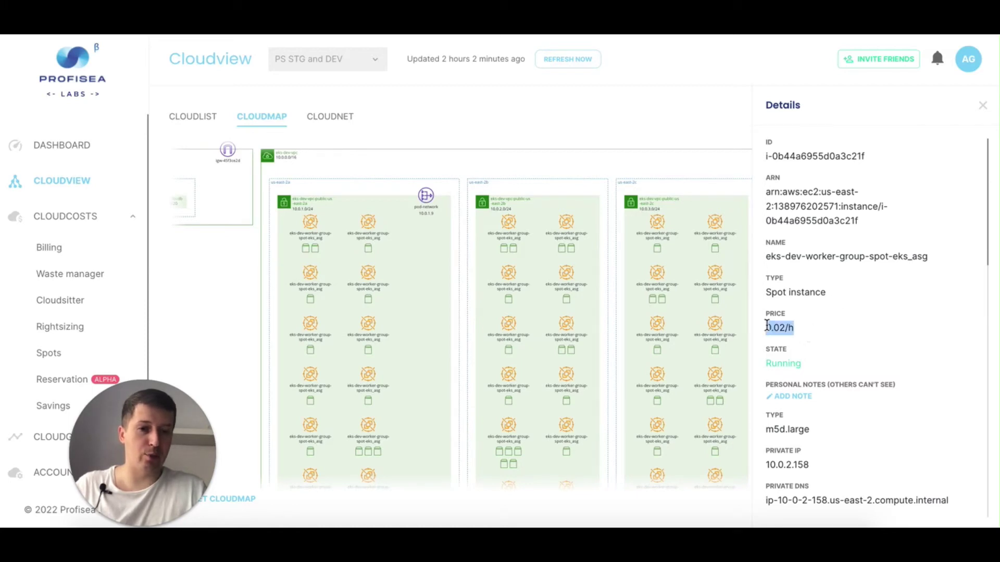
left_click_drag(810, 430, 769, 434)
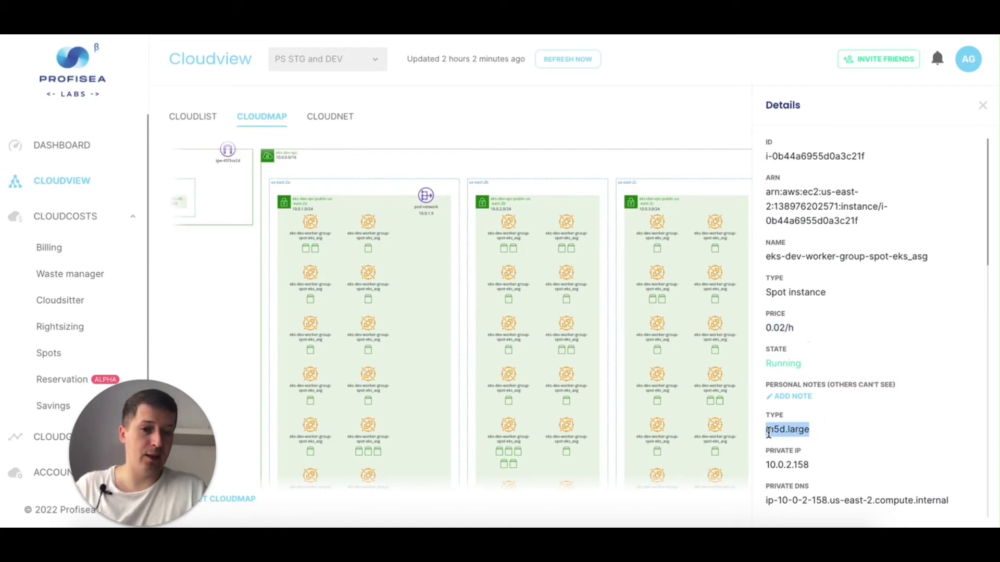
scroll(845, 432, "down", 2)
left_click_drag(807, 370, 782, 370)
left_click_drag(816, 438, 789, 439)
scroll(863, 433, "down", 7)
scroll(864, 430, "down", 2)
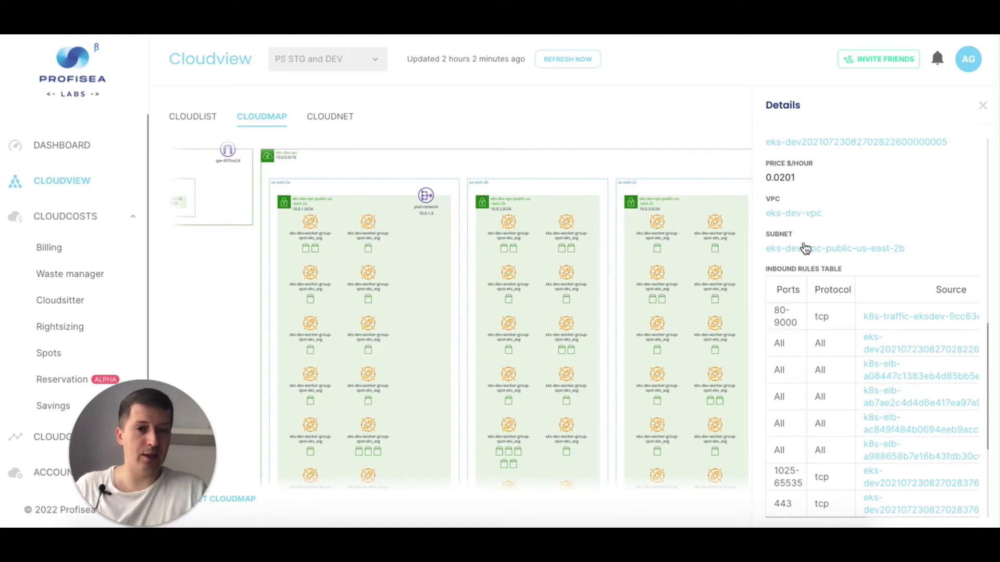
left_click(982, 105)
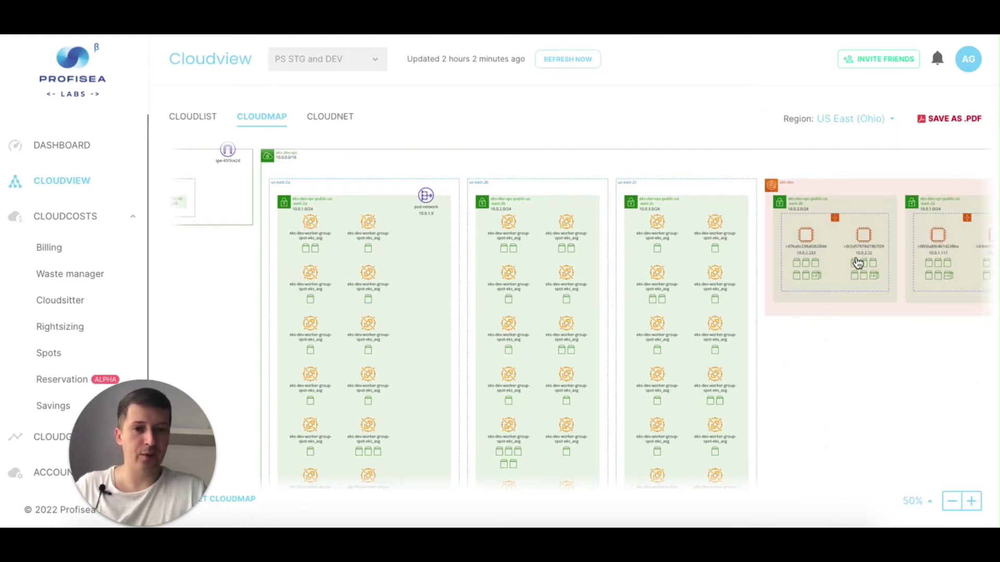
- Review the details of a volume attached to that spot instance, including price and available actions, and close them
left_click(516, 250)
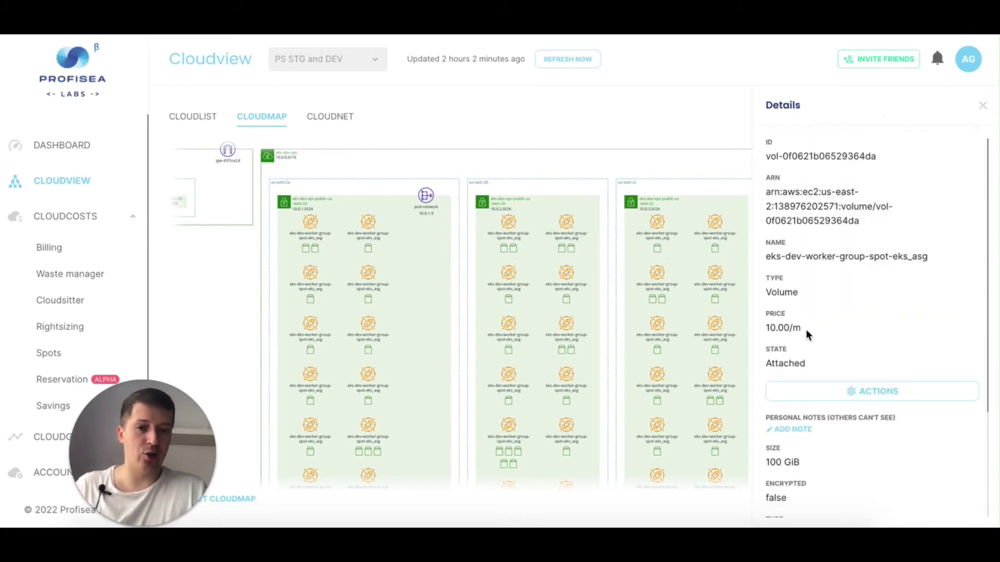
left_click_drag(755, 331, 805, 328)
scroll(848, 330, "down", 3)
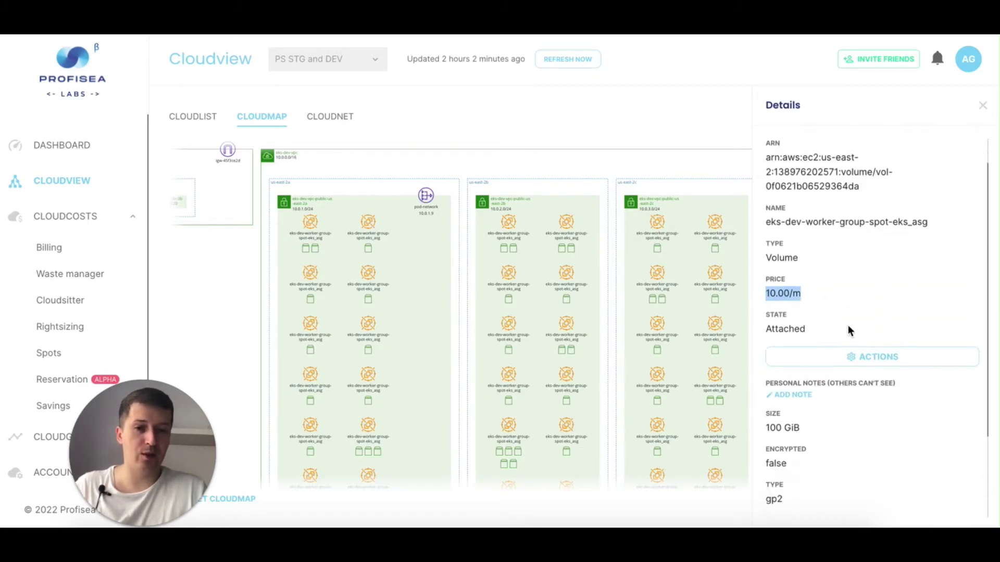
scroll(799, 349, "up", 3)
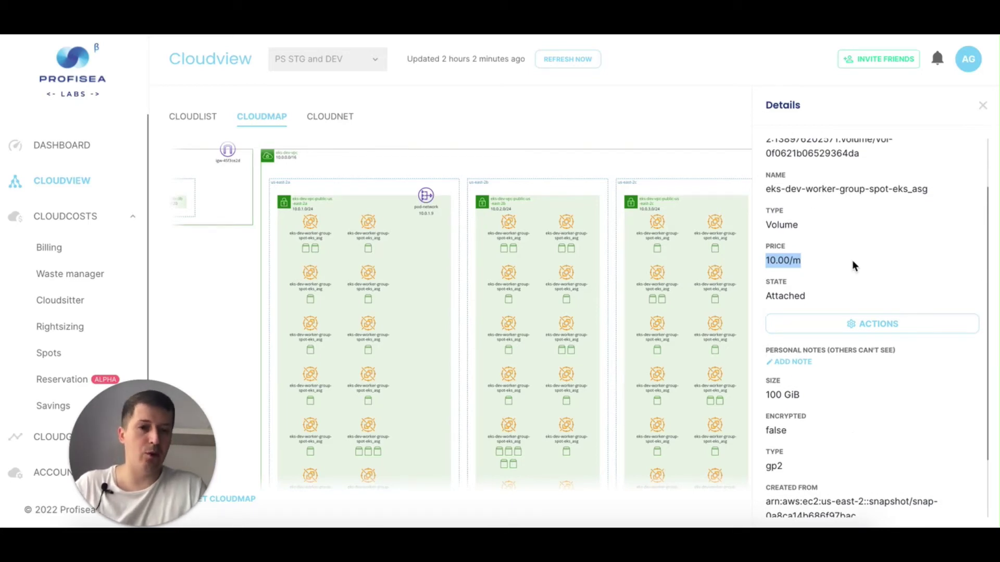
left_click(862, 326)
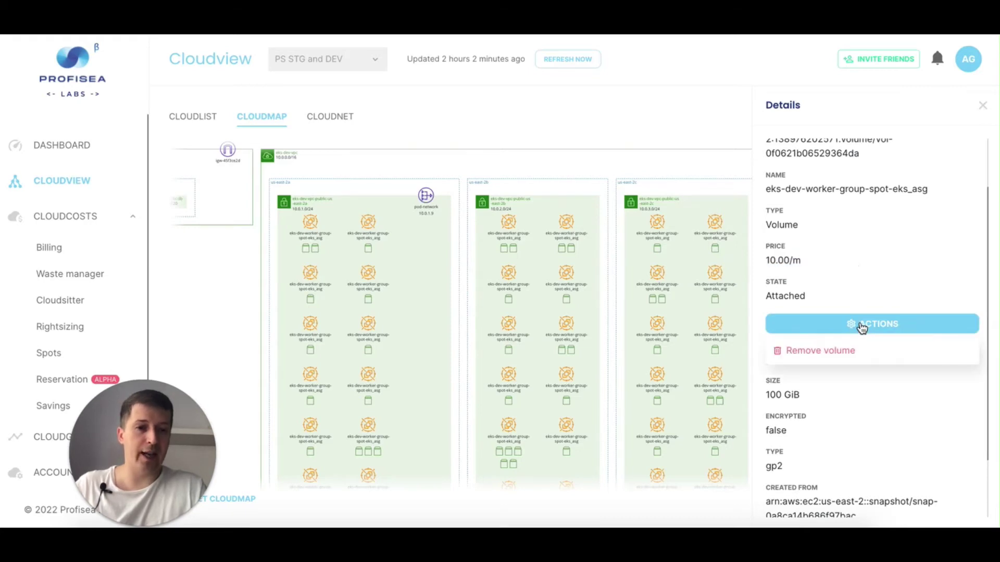
left_click(854, 227)
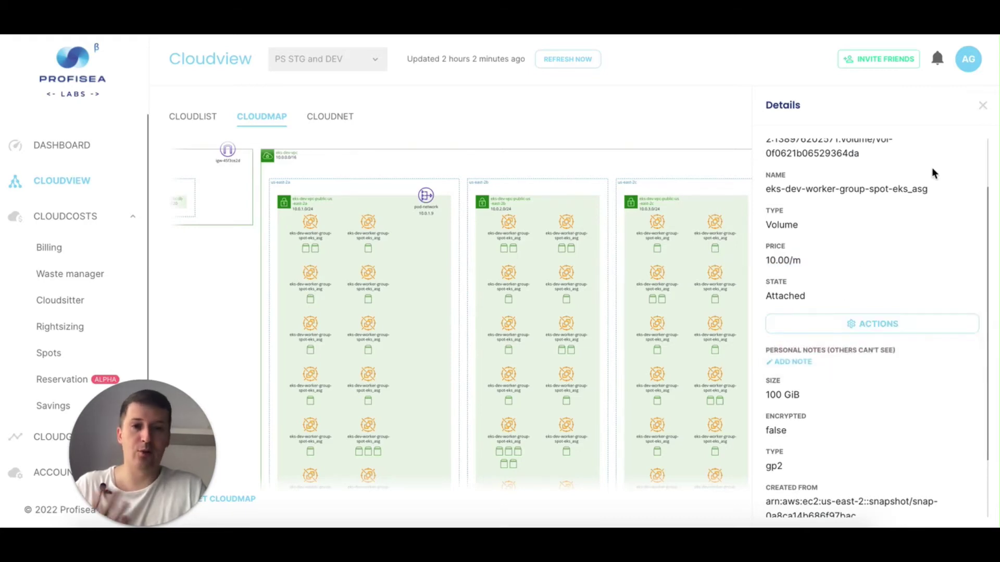
left_click(983, 106)
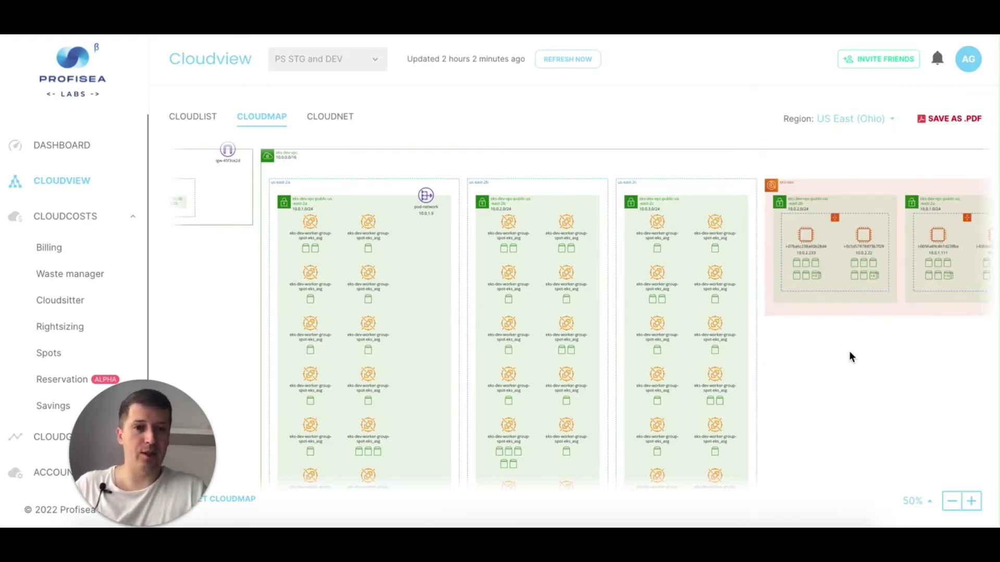
- View the regions available for the Cloudmap and close the list, keeping US East (Ohio)
left_click(849, 120)
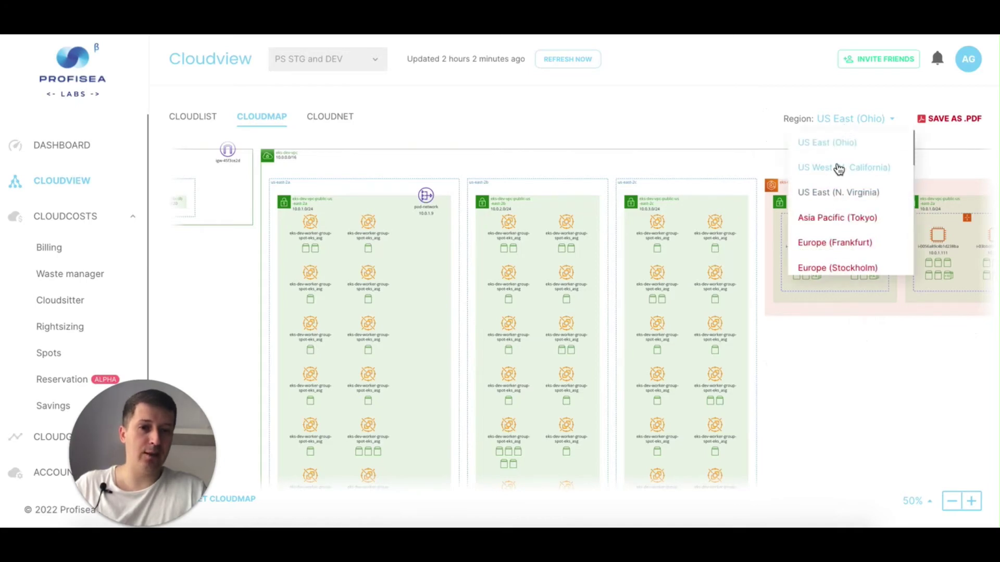
left_click(691, 139)
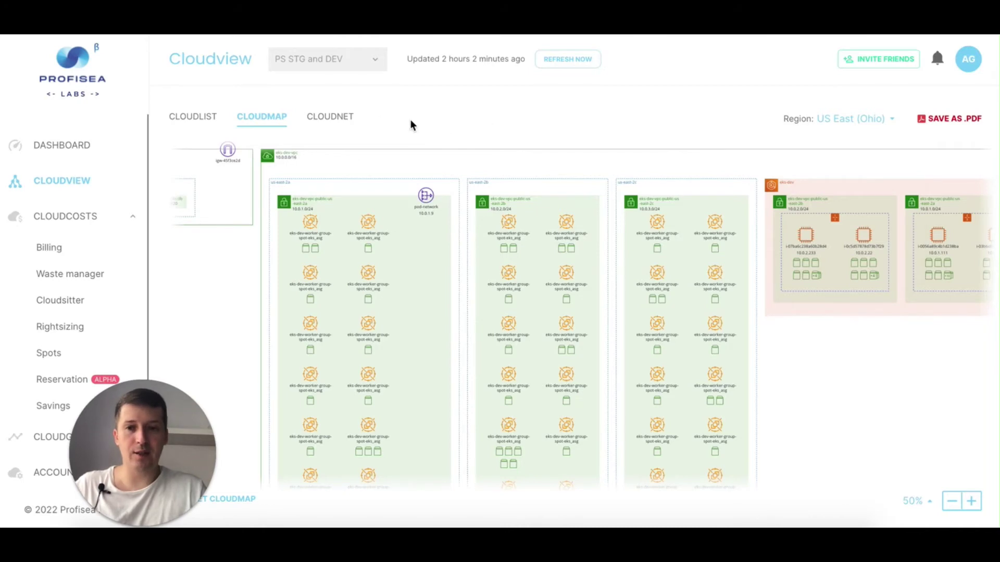
- Show the Cloudnet diagram at 50% zoom and examine the eks-dev-vpc network's gateways, subnets, load balancers and instances
left_click(336, 120)
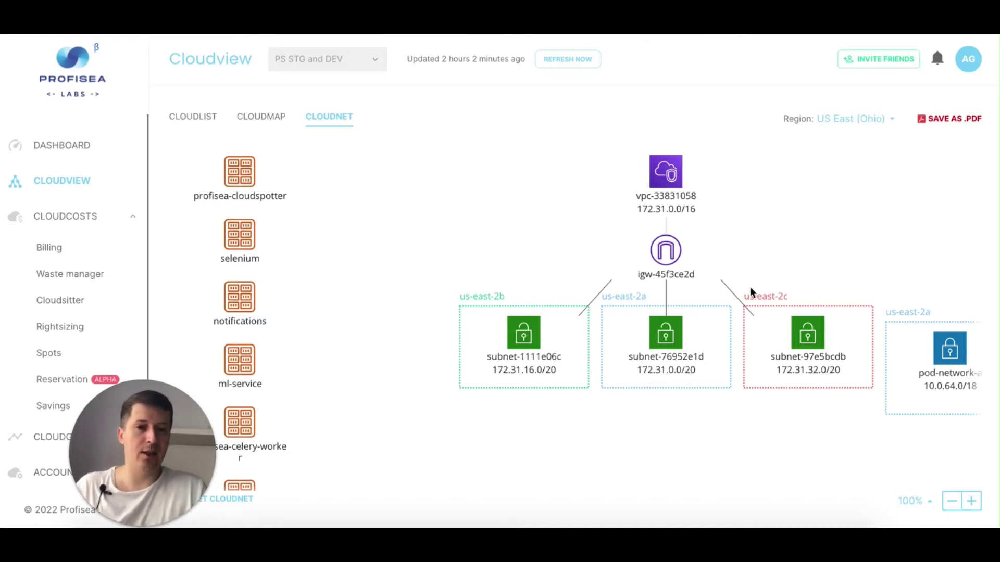
left_click(952, 502)
left_click(952, 502)
left_click(952, 502)
left_click(952, 502)
left_click(952, 502)
left_click_drag(595, 403, 365, 452)
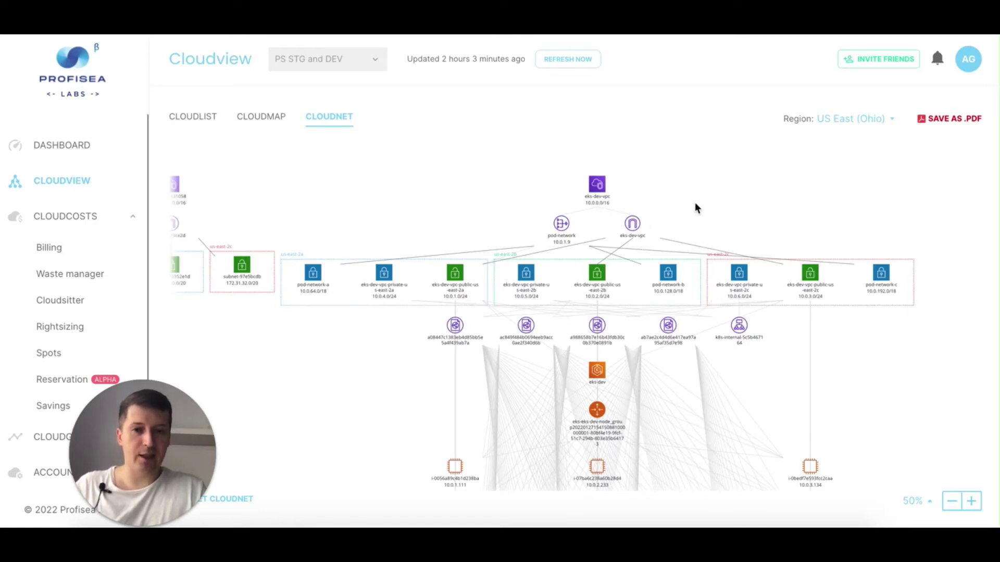
left_click_drag(695, 199, 629, 134)
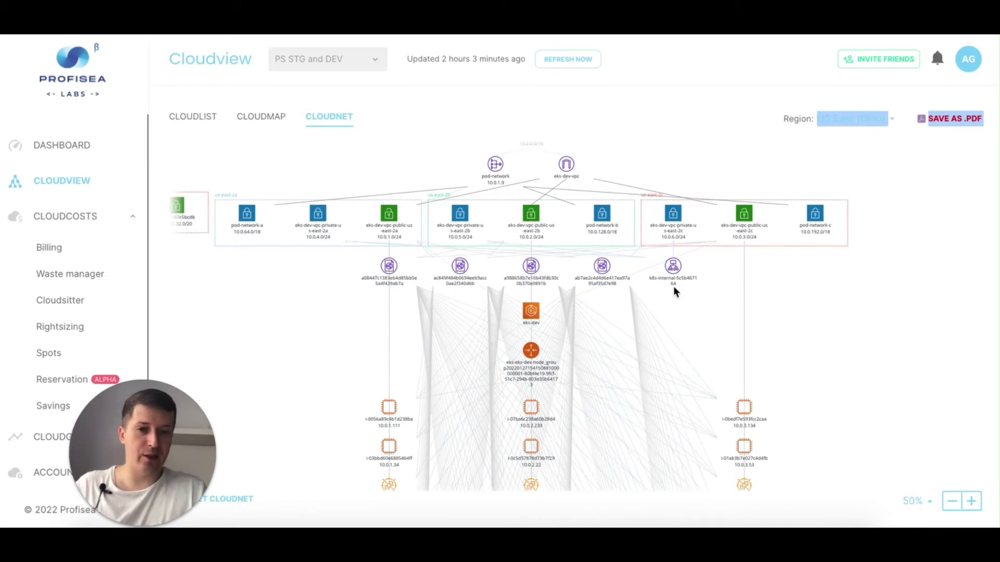
- Review the details of the k8s-internal-5c5b467164 application load balancer, including DNS name, subnets, listeners, security groups and tags, and close them
left_click(673, 268)
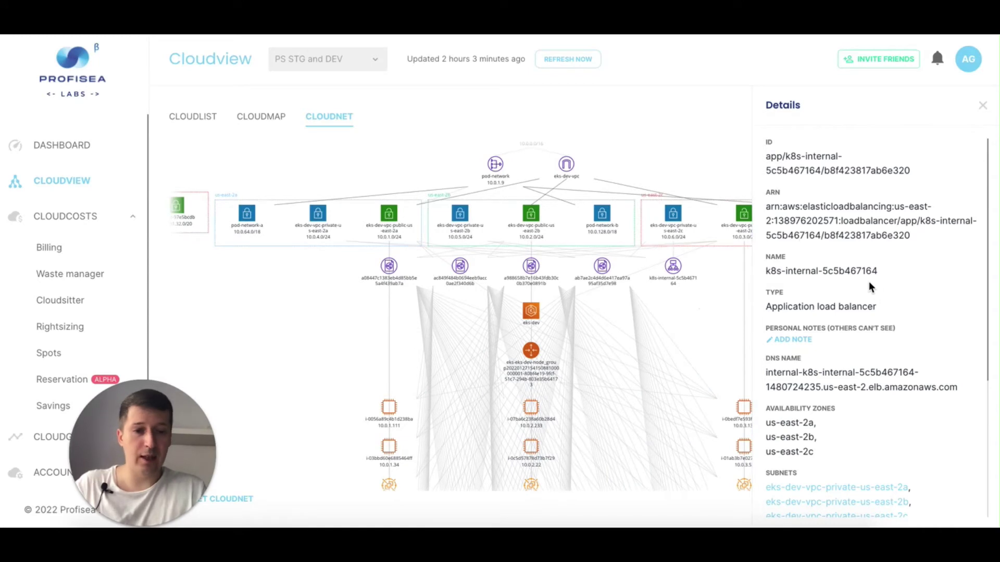
scroll(869, 284, "down", 1)
scroll(869, 284, "down", 4)
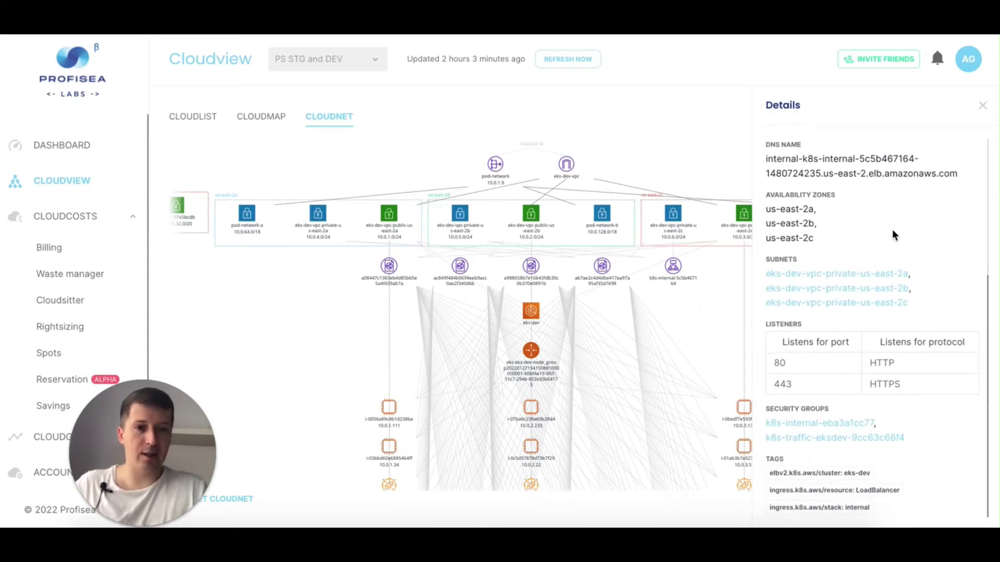
left_click(982, 105)
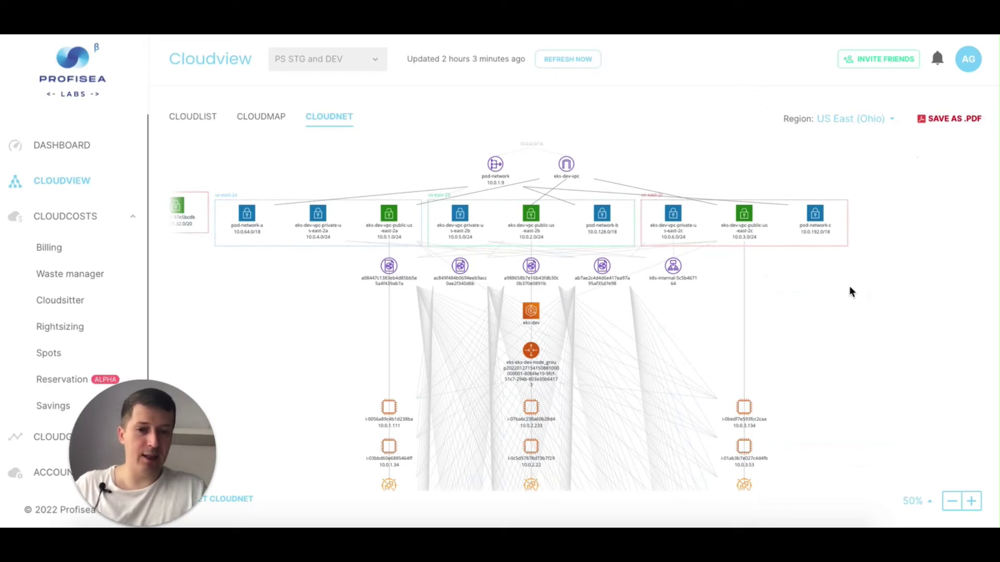
left_click_drag(804, 370, 799, 330)
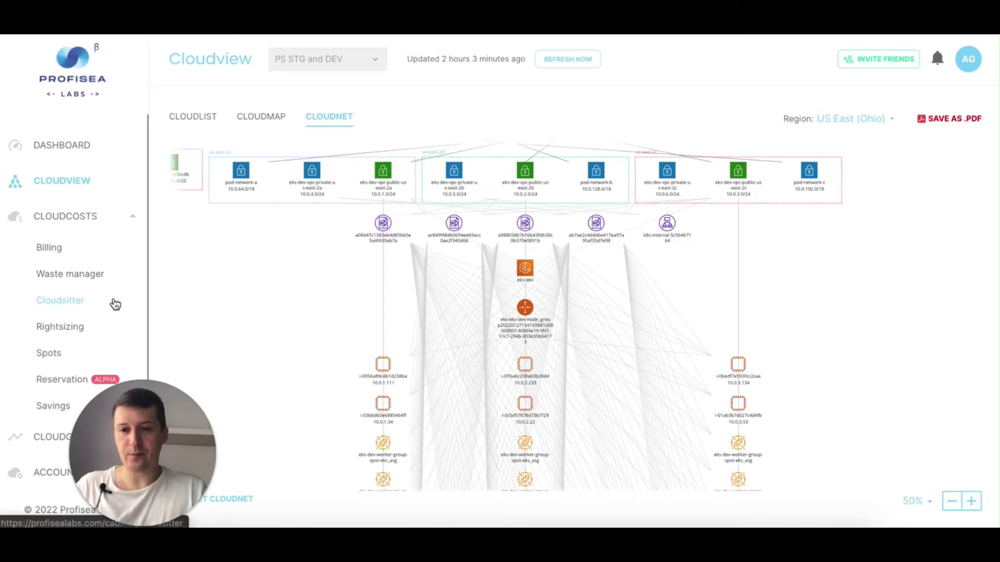
- Open the Billing analytics, view the overall billing as a chart, and return it to a monthly graph
left_click(50, 248)
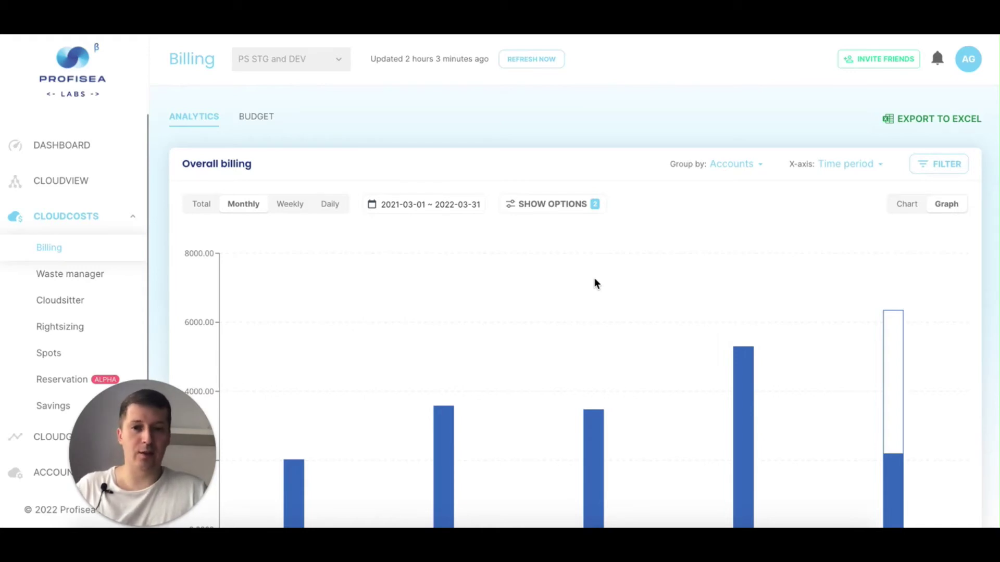
left_click(907, 205)
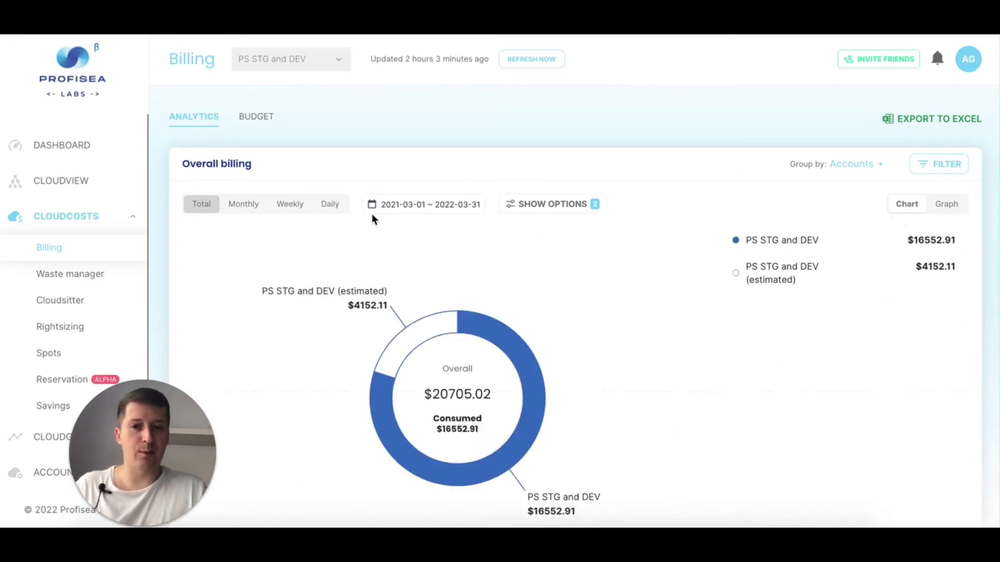
left_click(947, 205)
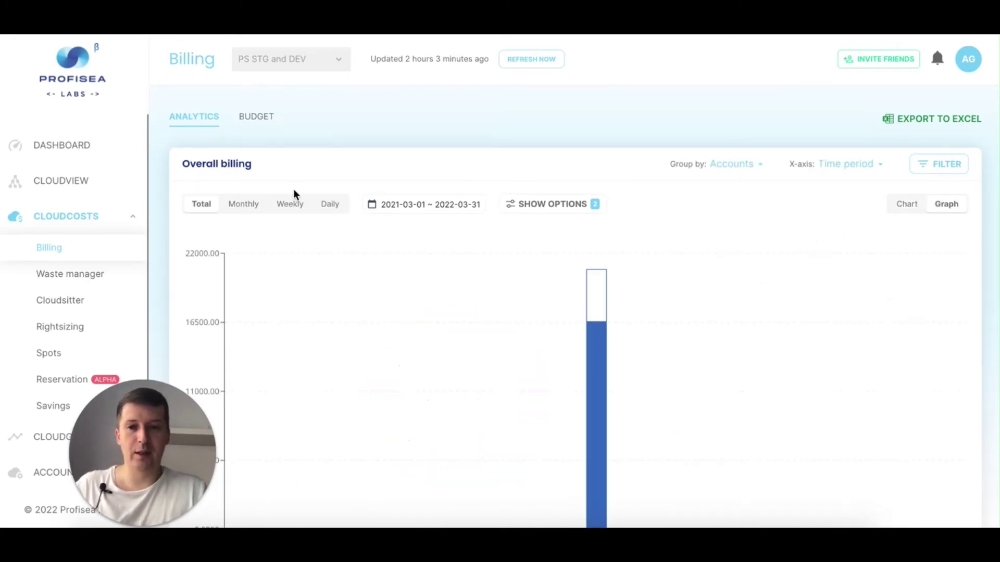
left_click(244, 205)
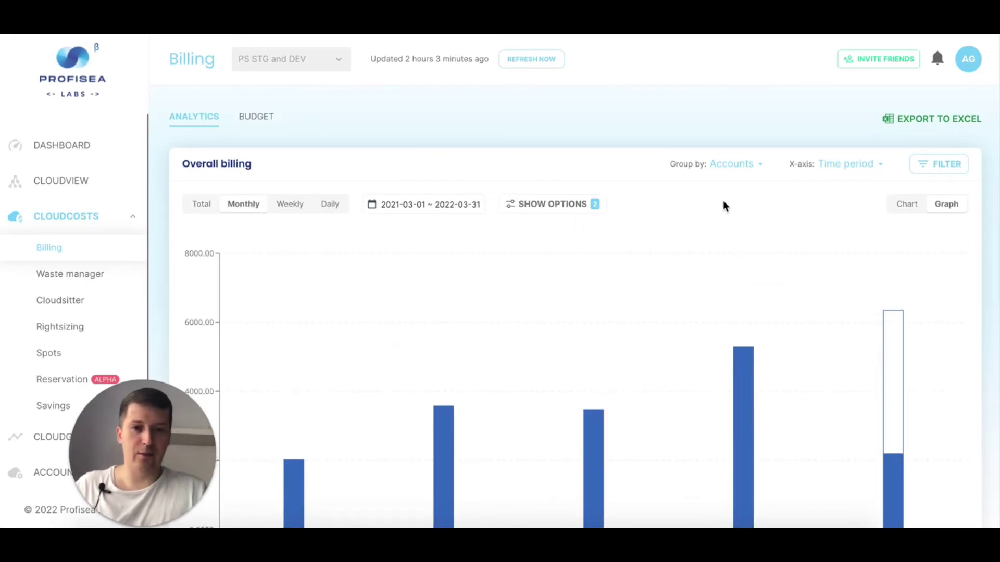
- Include credits in the overall billing graph and view the available grouping options
left_click(573, 204)
left_click(599, 263)
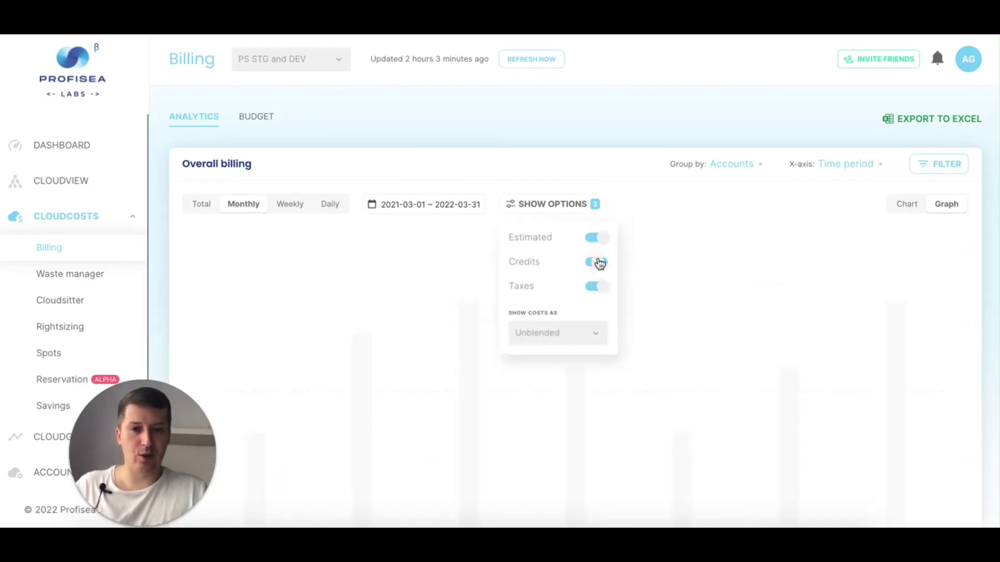
left_click(683, 197)
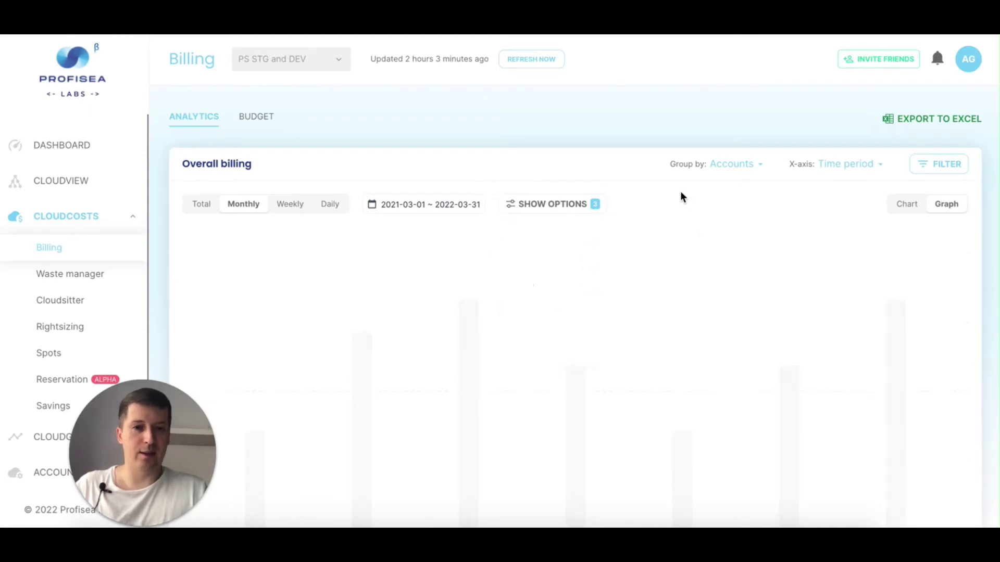
left_click(728, 164)
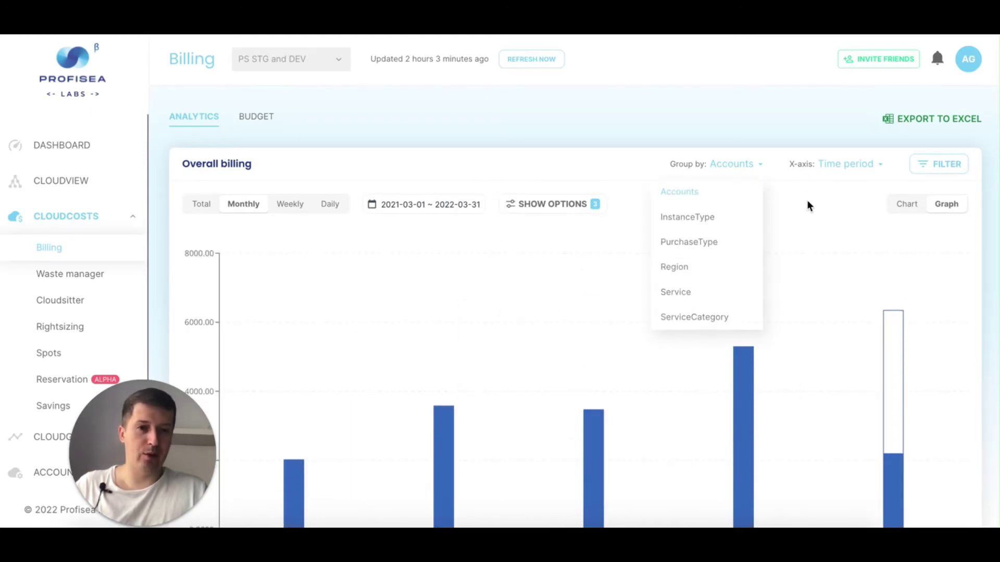
- Filter the overall billing by the c5d.large instance type and examine the costs for February and March 2022
left_click(942, 165)
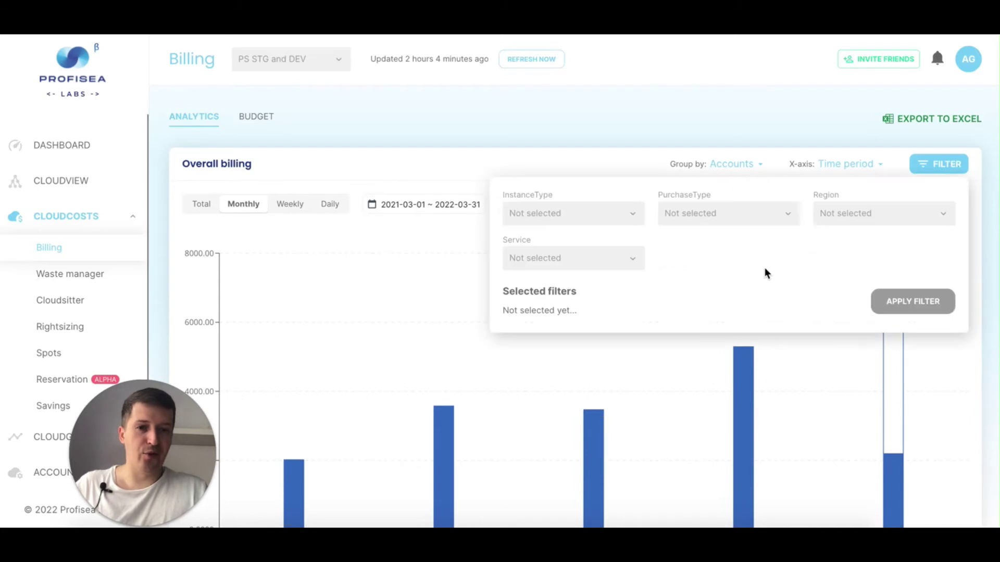
left_click(597, 223)
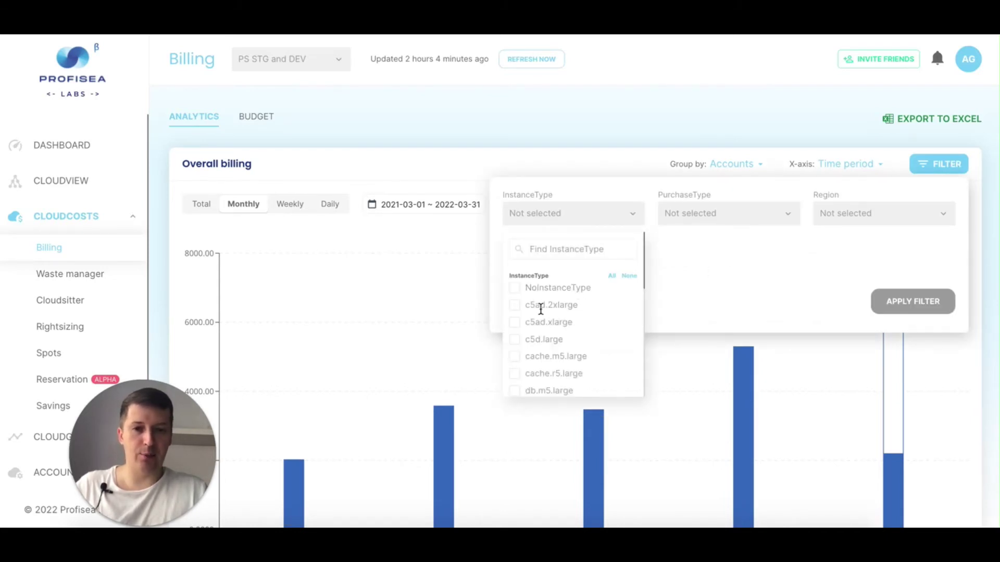
left_click(515, 340)
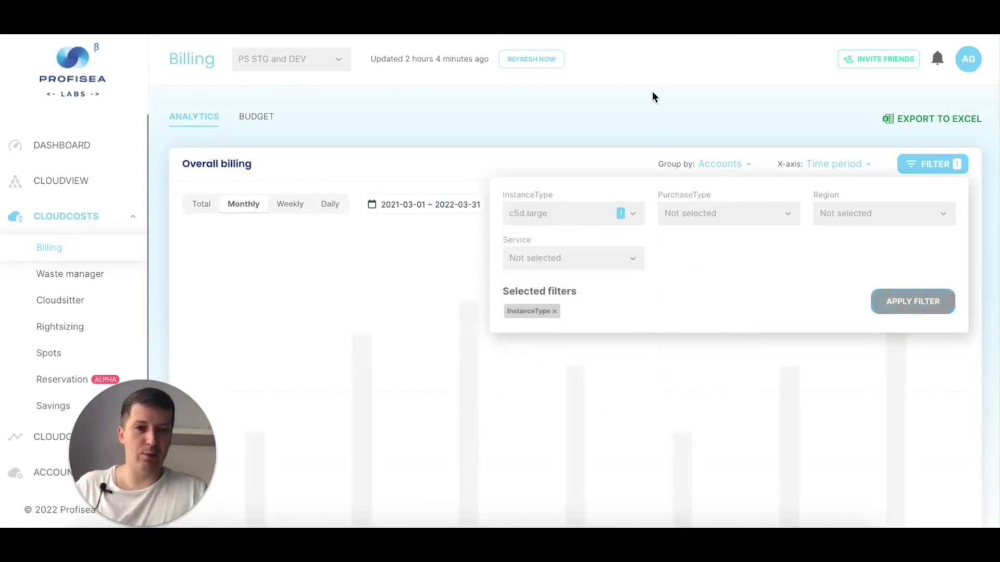
scroll(696, 355, "down", 2)
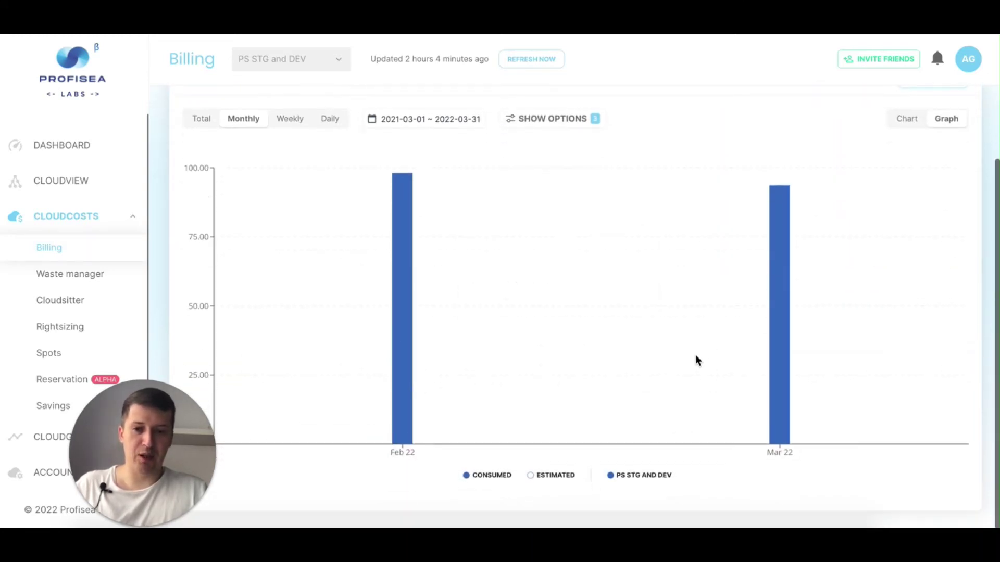
mouse_move(518, 205)
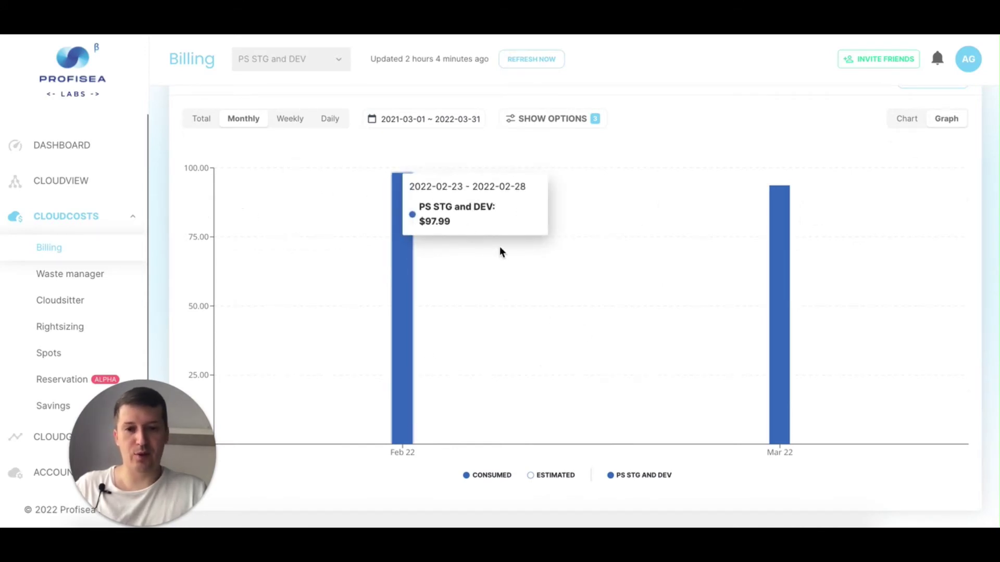
mouse_move(780, 371)
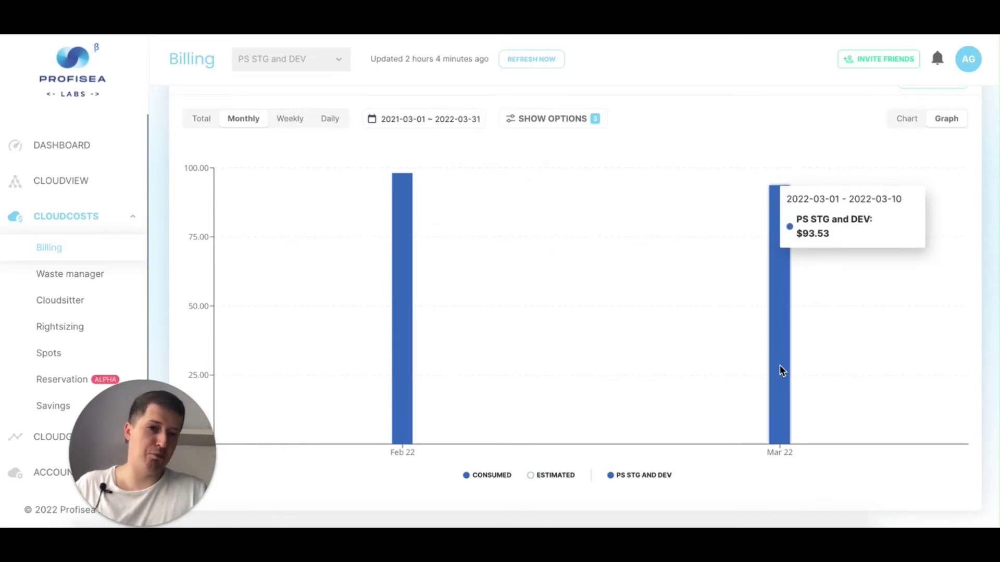
scroll(706, 356, "up", 3)
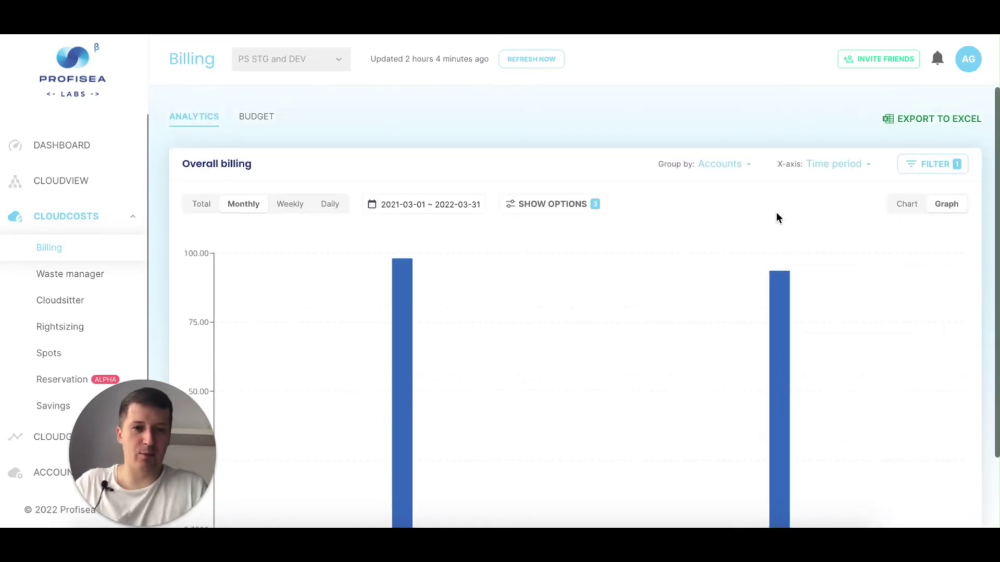
- Remove c5d.large from the billing filter's instance types and look through the other types
left_click(919, 164)
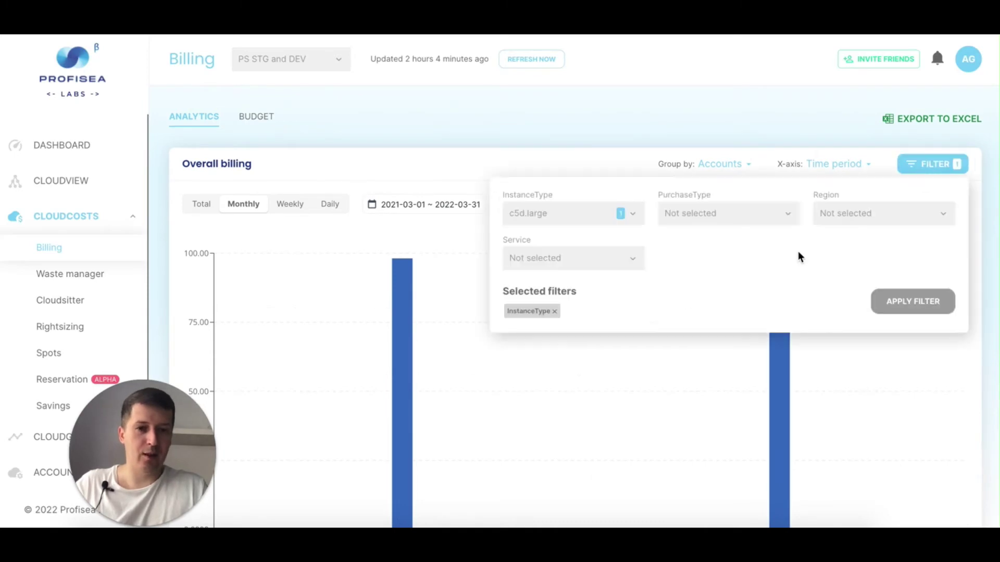
left_click(629, 216)
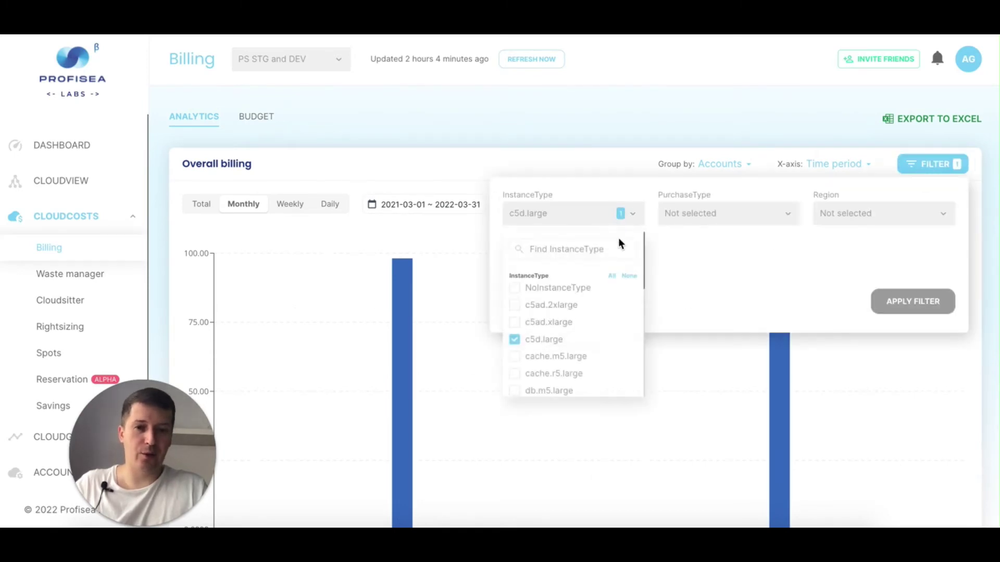
left_click(517, 340)
scroll(607, 302, "down", 2)
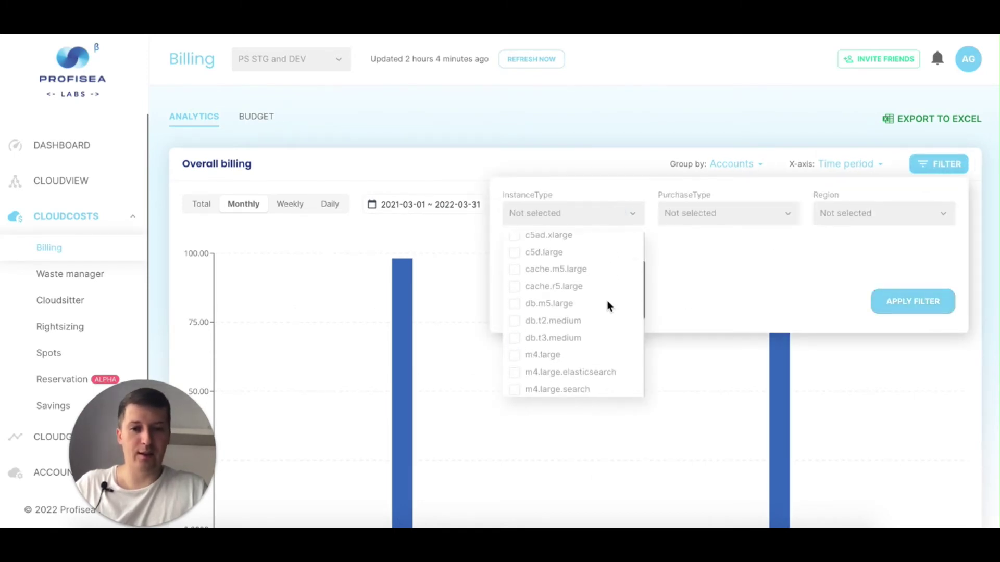
left_click(728, 241)
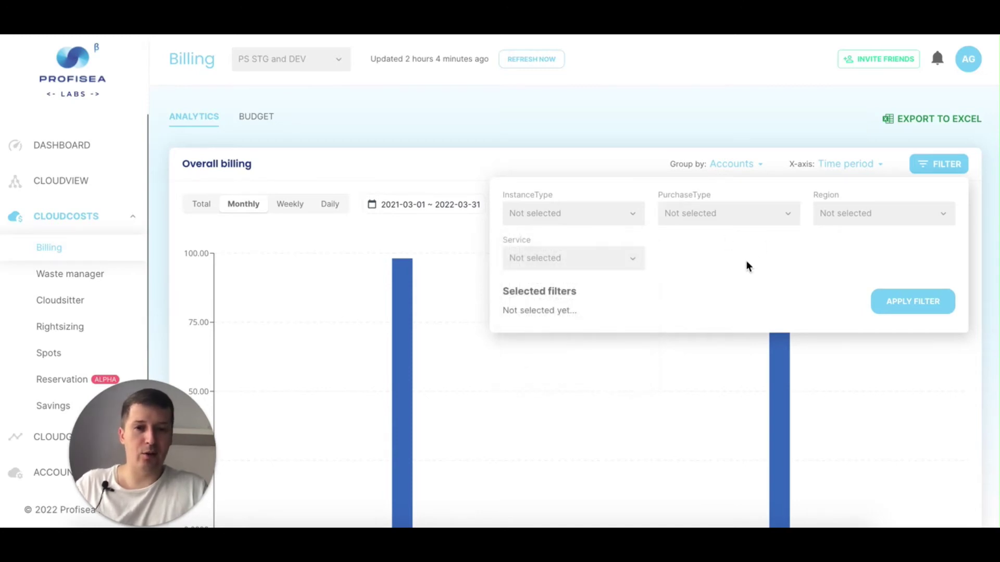
- Filter the overall billing by the AWS Key Management Service
left_click(601, 265)
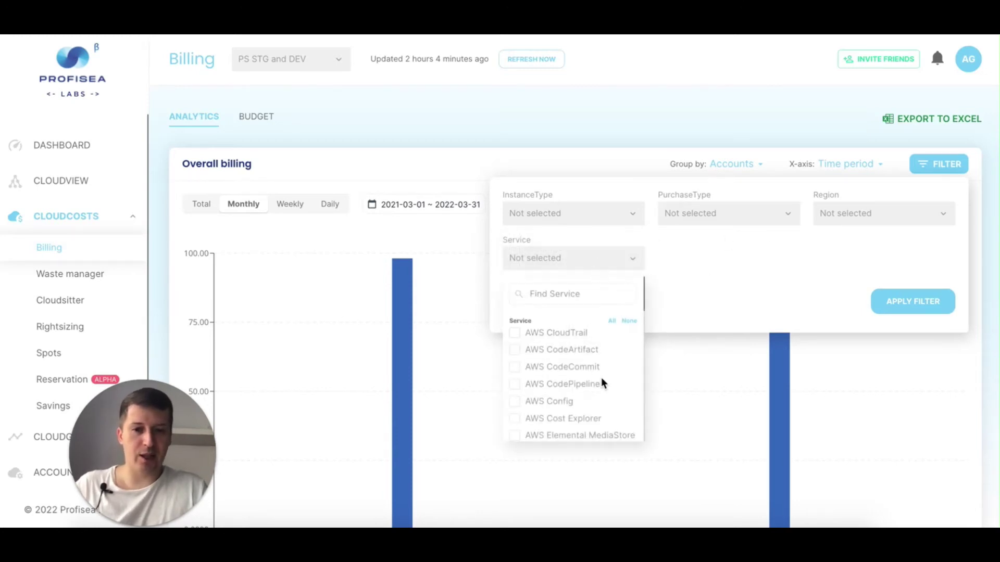
scroll(602, 382, "down", 2)
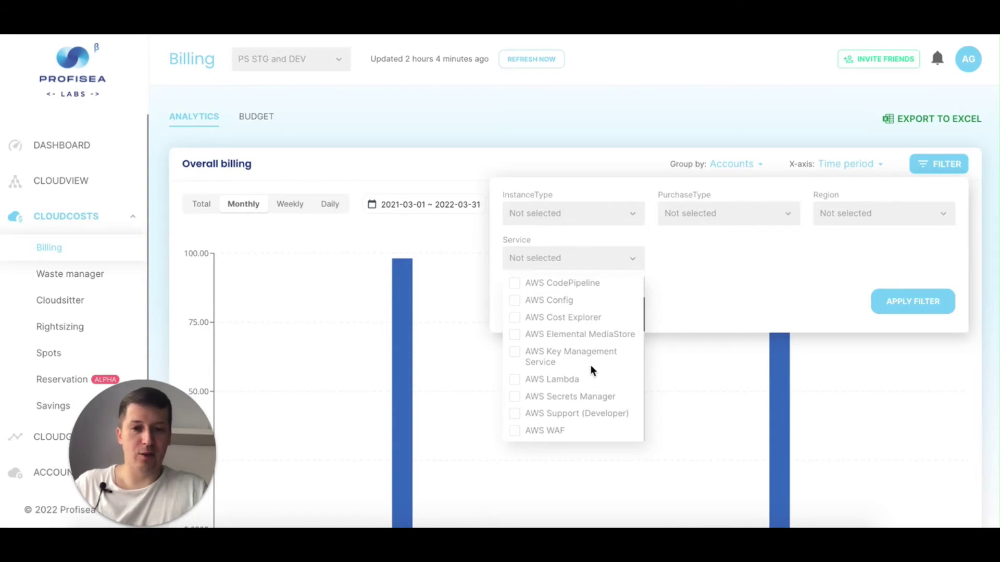
left_click(516, 353)
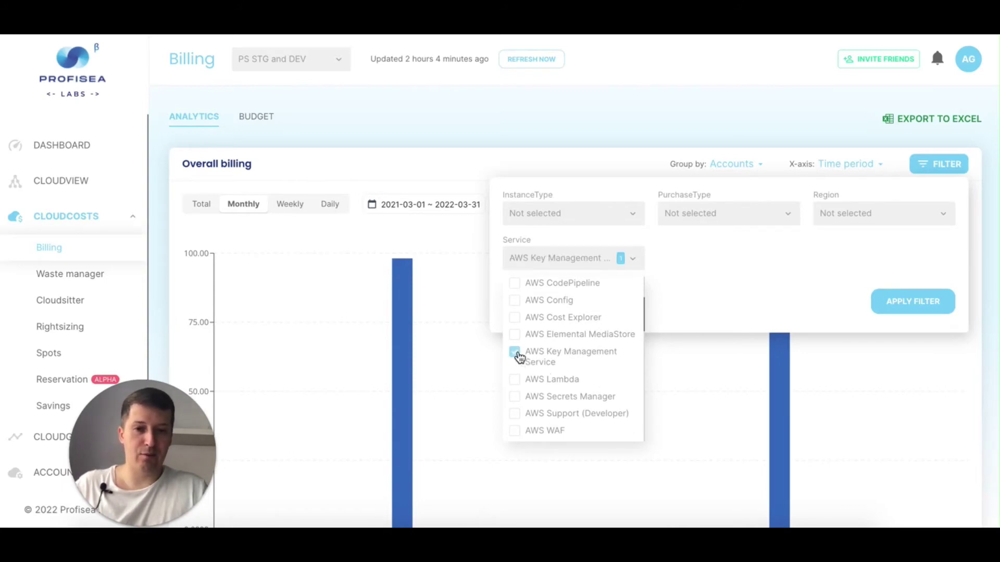
left_click(894, 312)
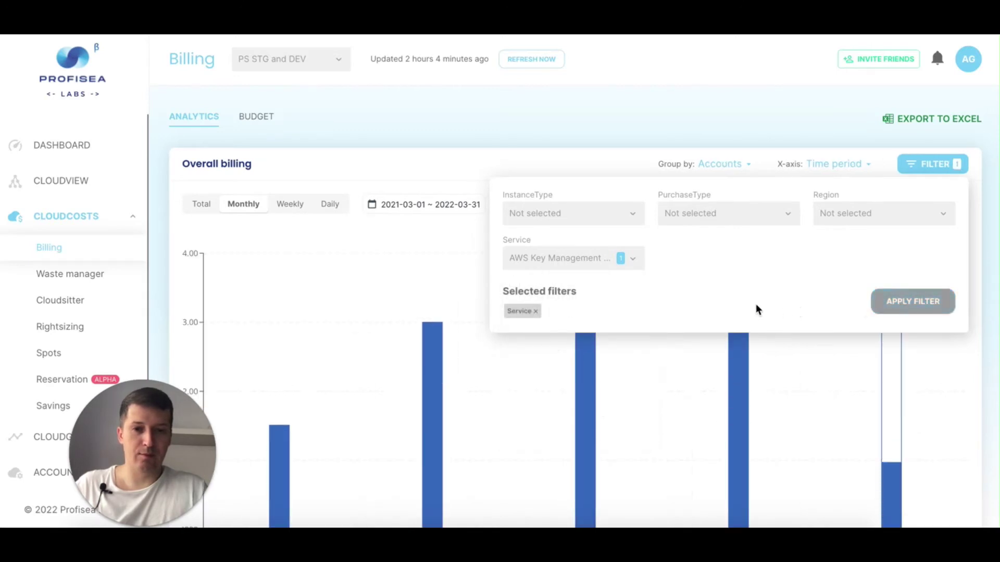
- Close the filter settings and view the graph's grouping options, keeping Accounts
left_click(676, 117)
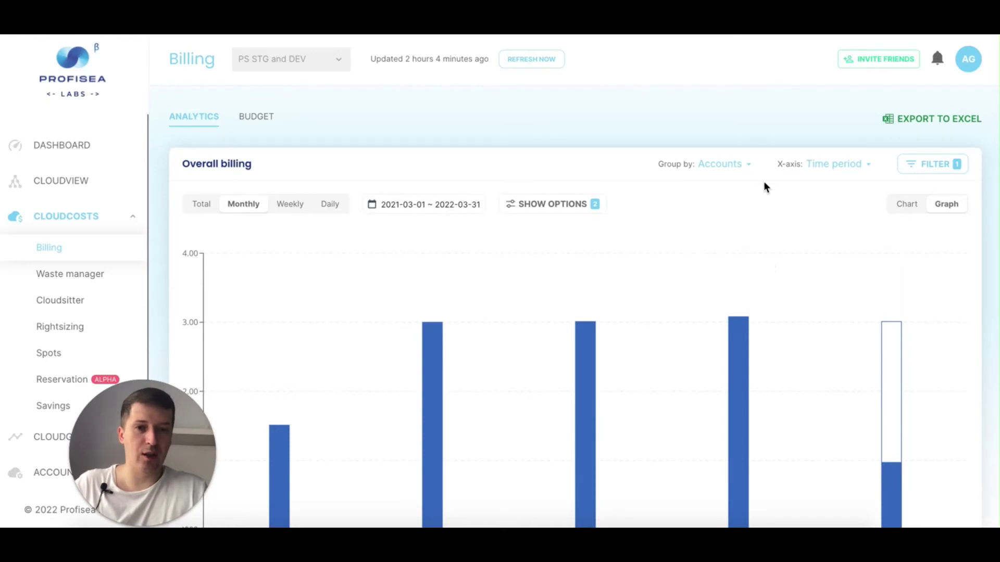
left_click(745, 165)
left_click(839, 199)
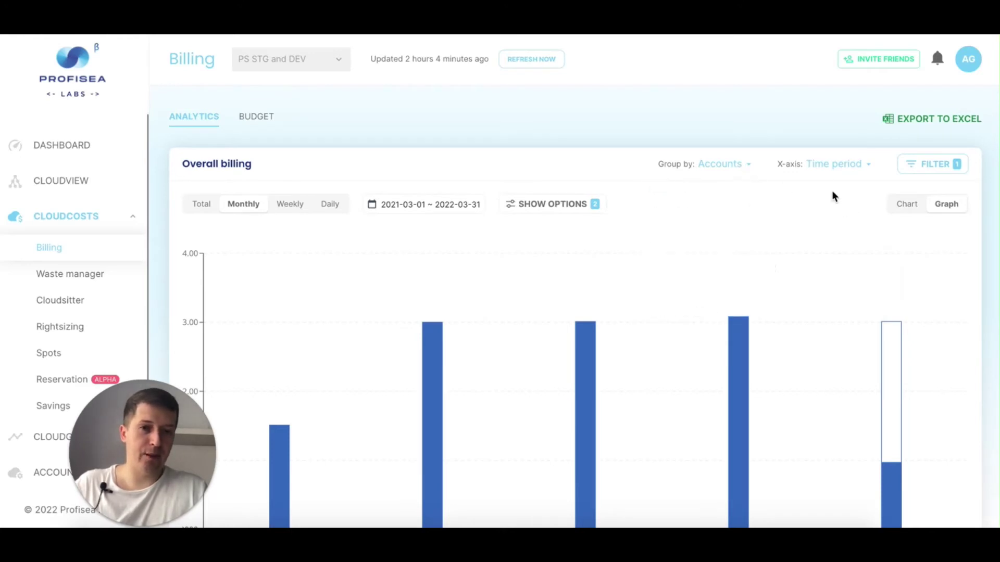
- Remove AWS Key Management Service from the billing filter's services
left_click(930, 156)
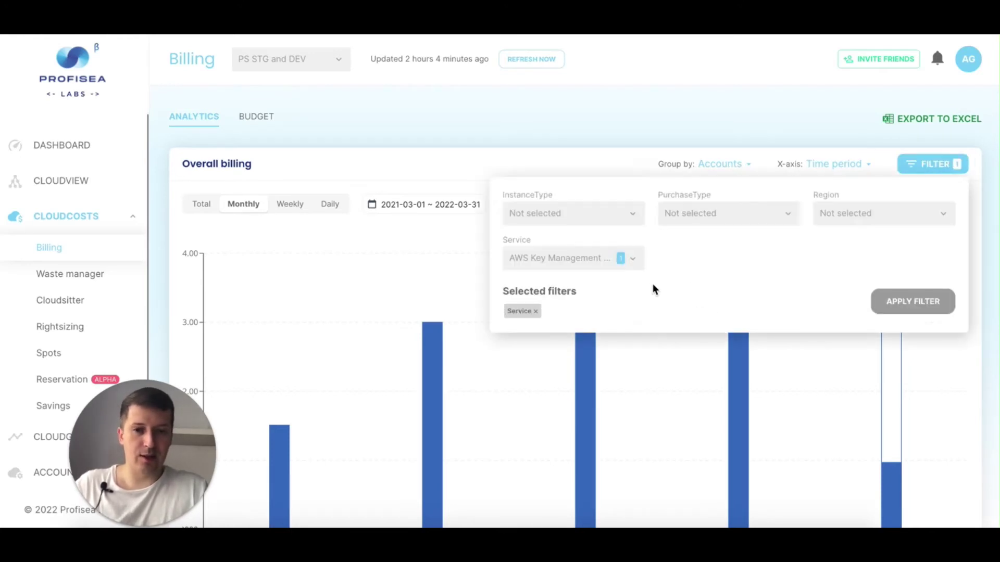
left_click(578, 261)
scroll(608, 317, "down", 5)
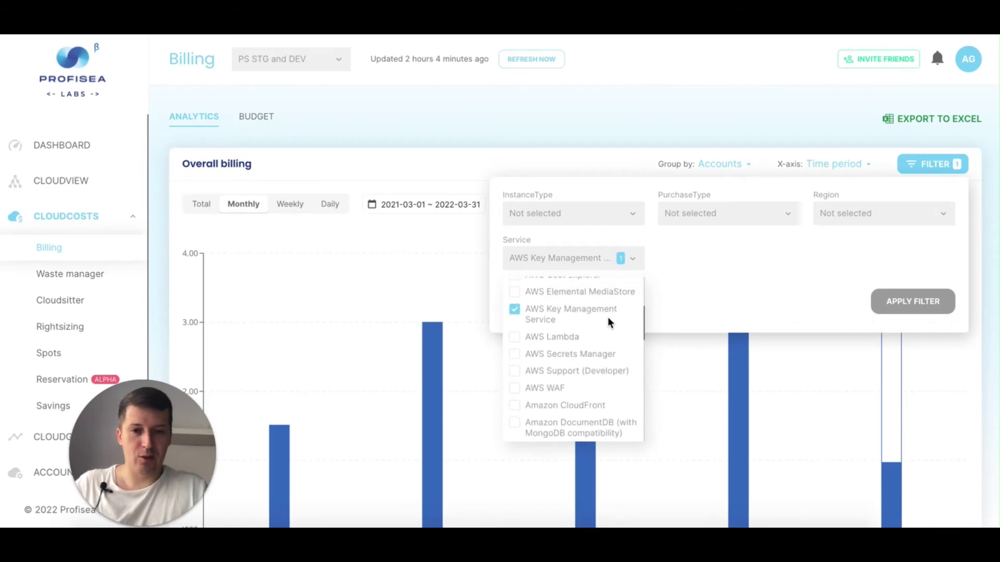
left_click(515, 312)
left_click(547, 267)
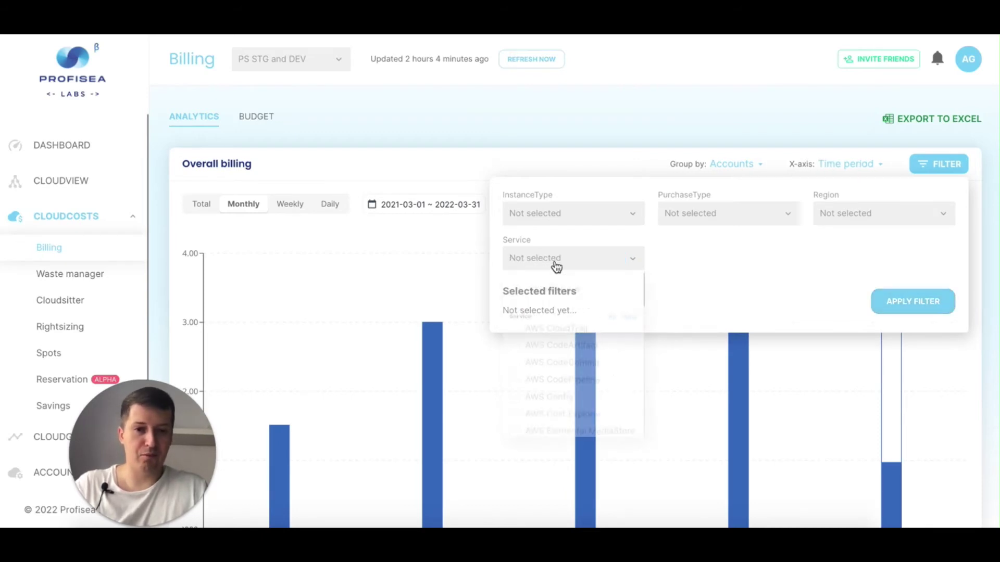
- Find Amazon Relational Database Service by searching the services for "dat", and filter the overall billing by it
left_click(555, 266)
left_click(541, 293)
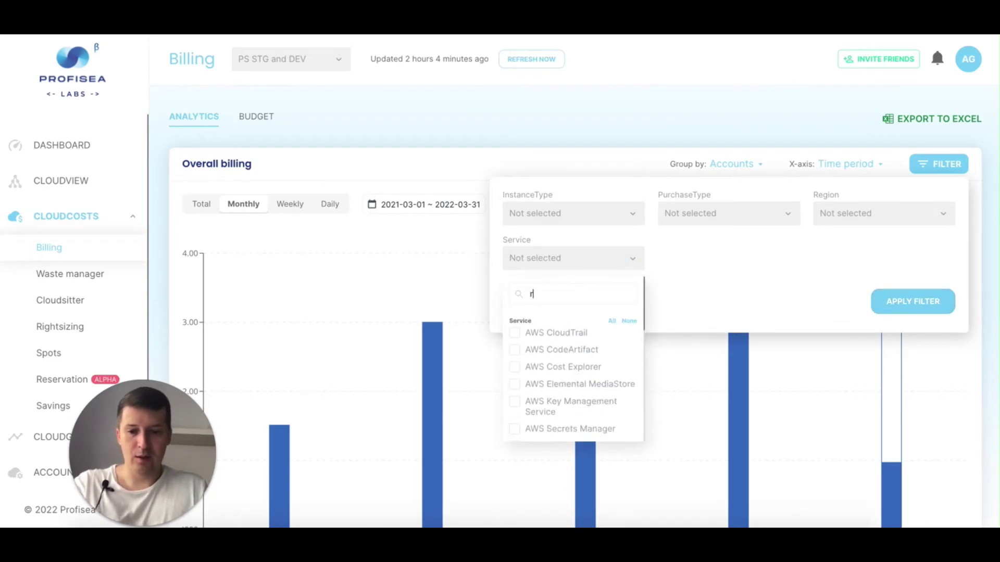
type("rds")
key("BackSpace")
key("BackSpace")
key("BackSpace")
type("dat")
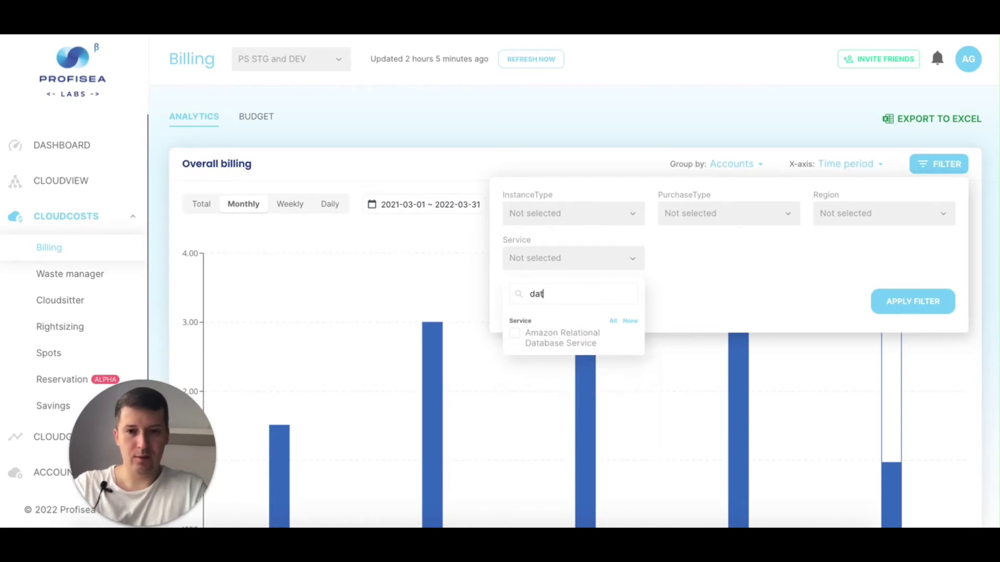
left_click(521, 334)
left_click(851, 290)
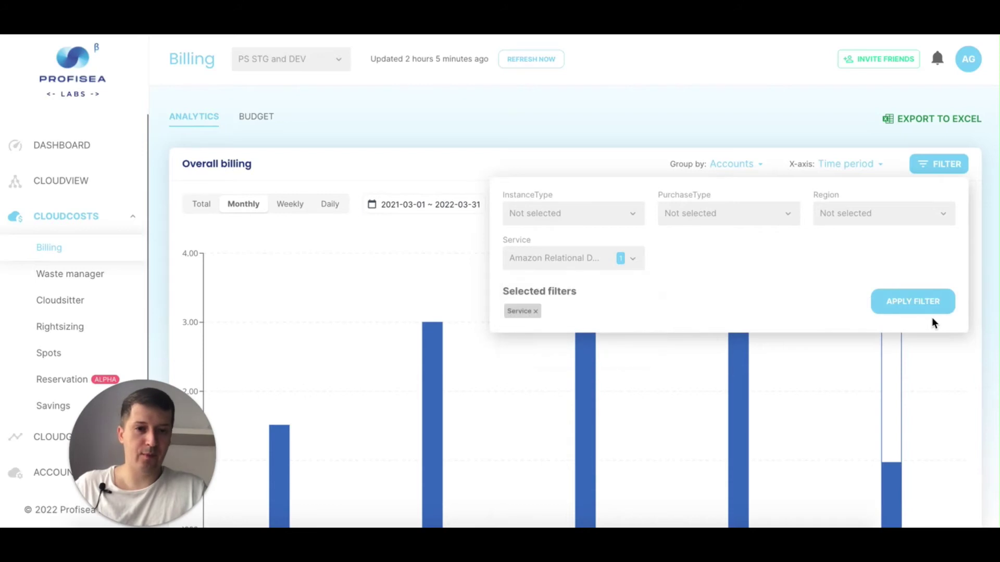
left_click(912, 303)
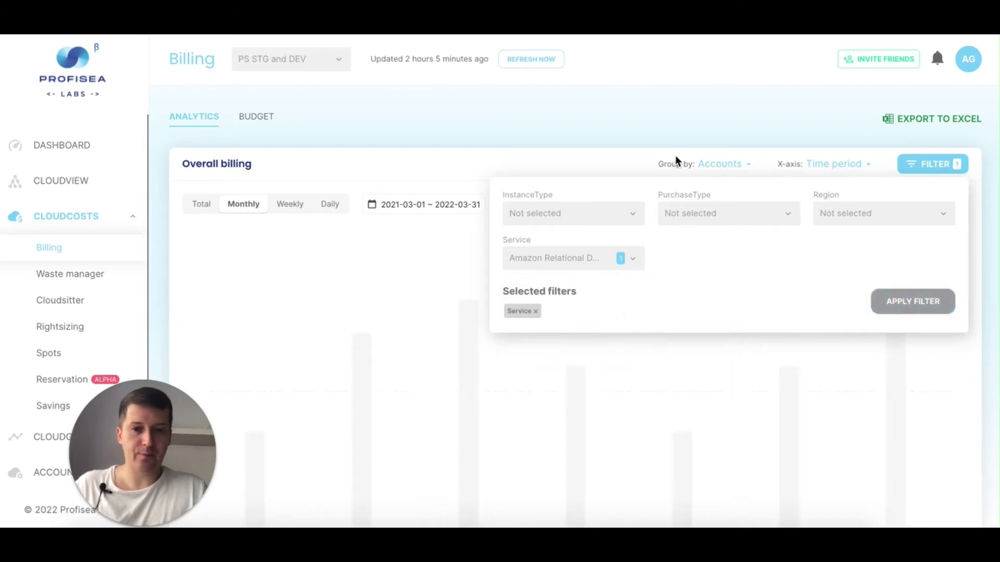
- Close the filter settings and examine the monthly bars and forecast in the overall billing graph
left_click(630, 114)
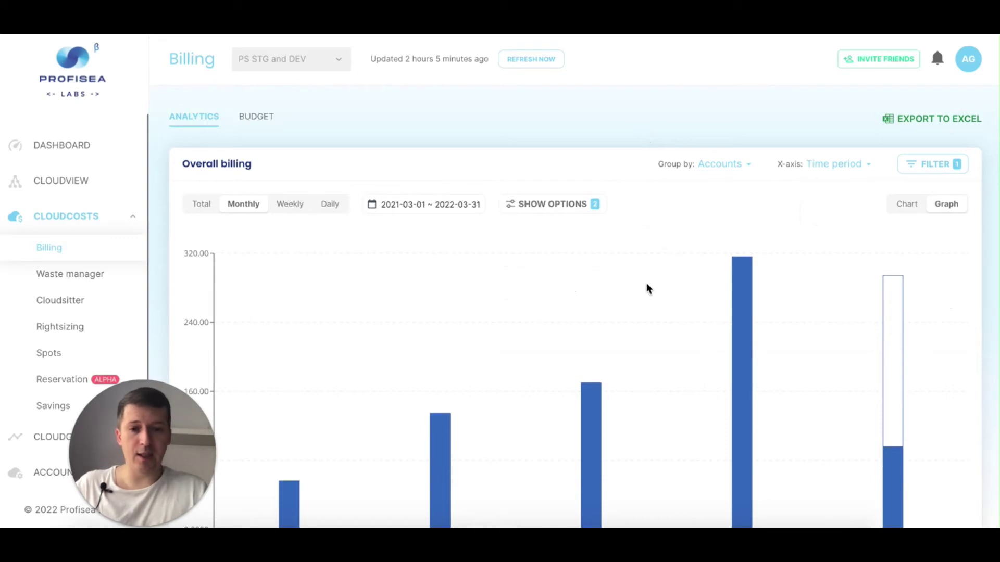
mouse_move(377, 452)
mouse_move(754, 245)
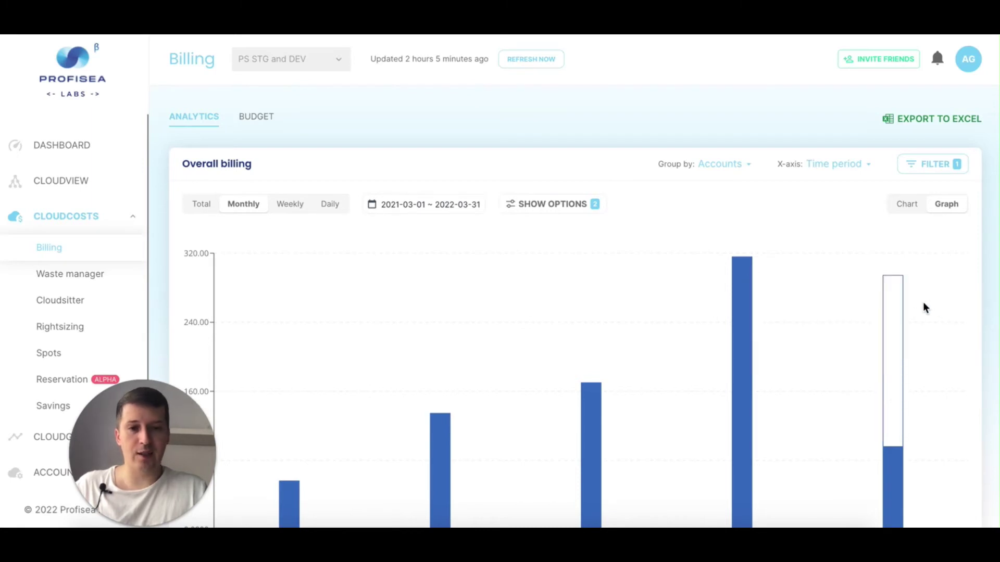
mouse_move(893, 301)
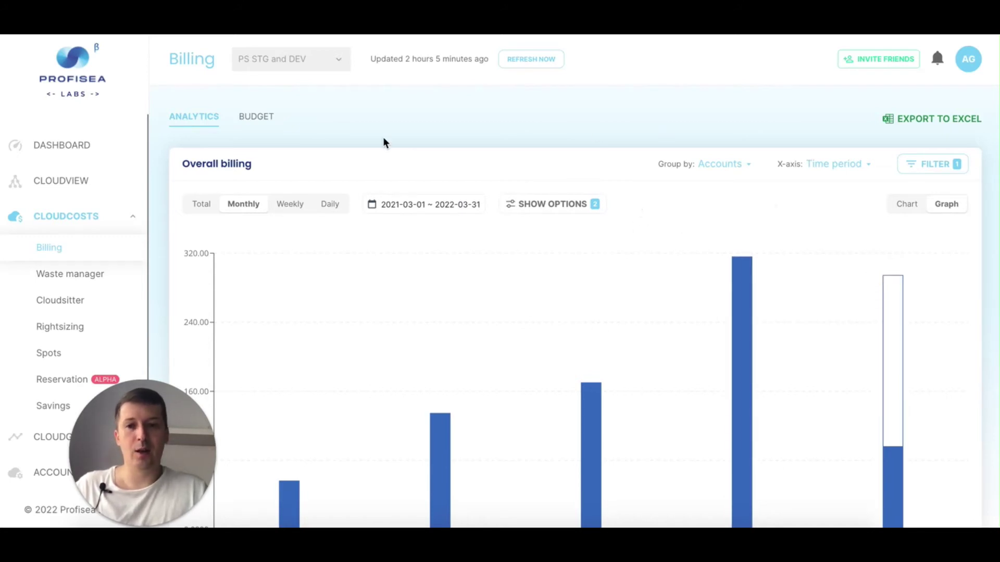
- Review the budget section's form for creating a first limit notification, and return without saving one
left_click(253, 121)
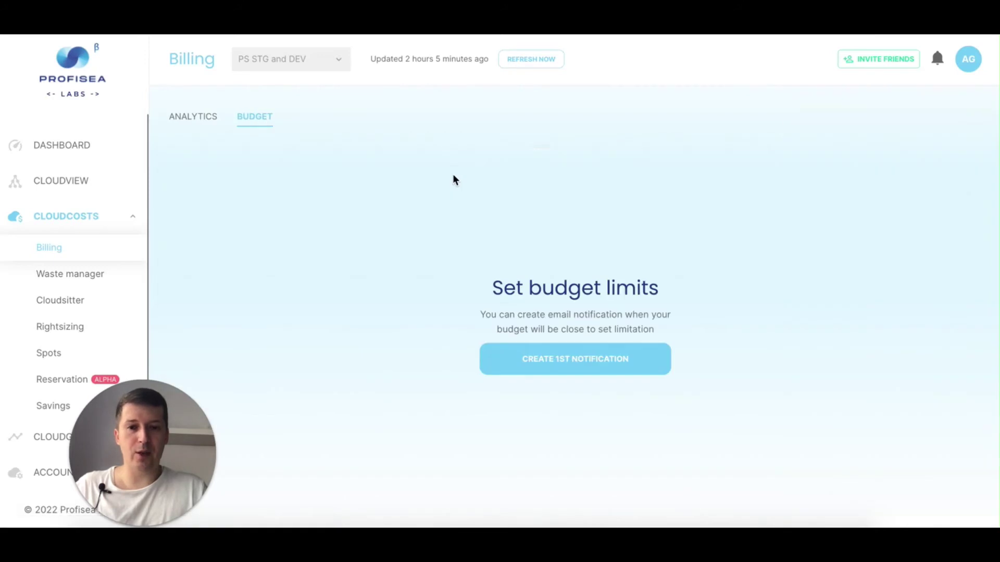
left_click(580, 361)
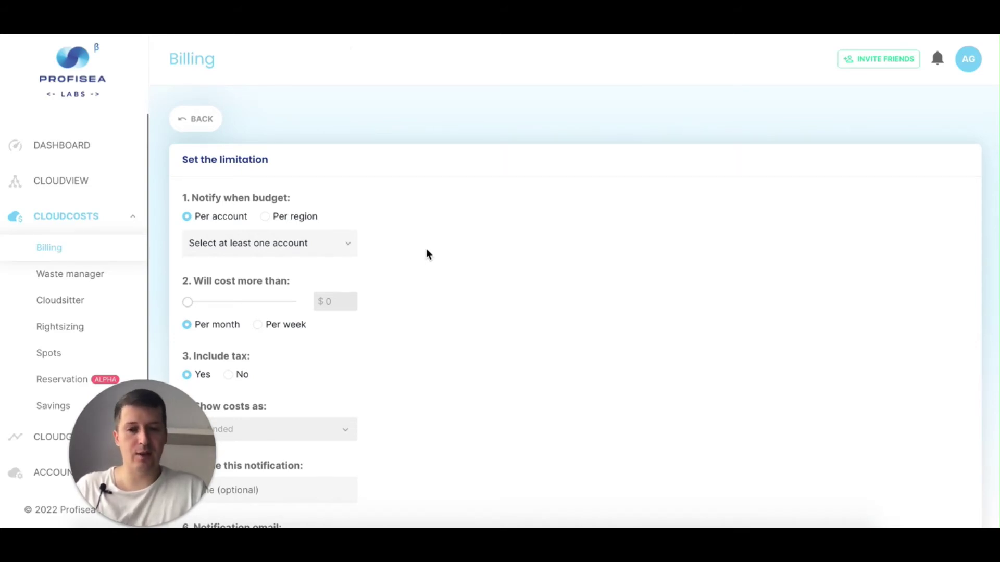
scroll(426, 254, "down", 3)
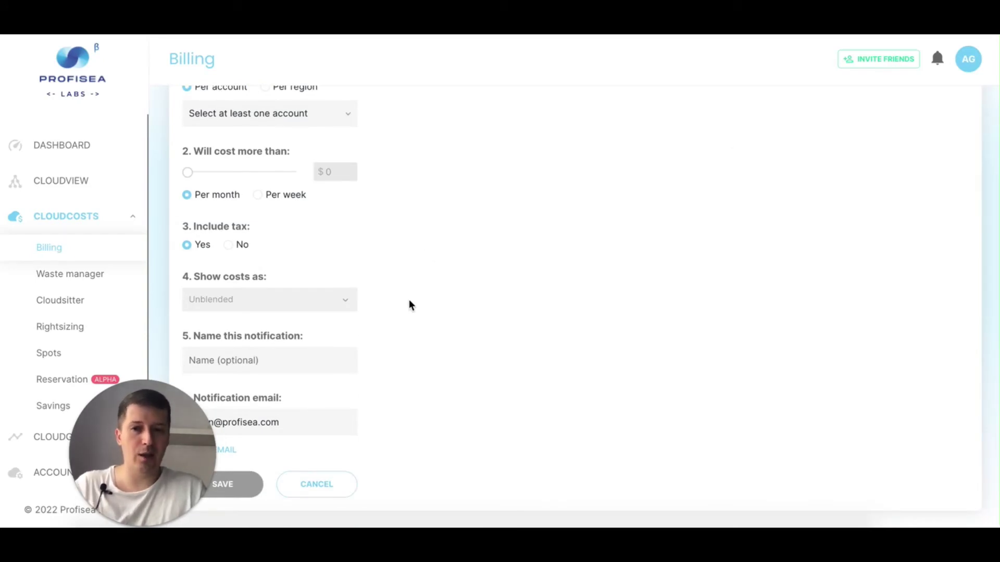
scroll(409, 301, "up", 3)
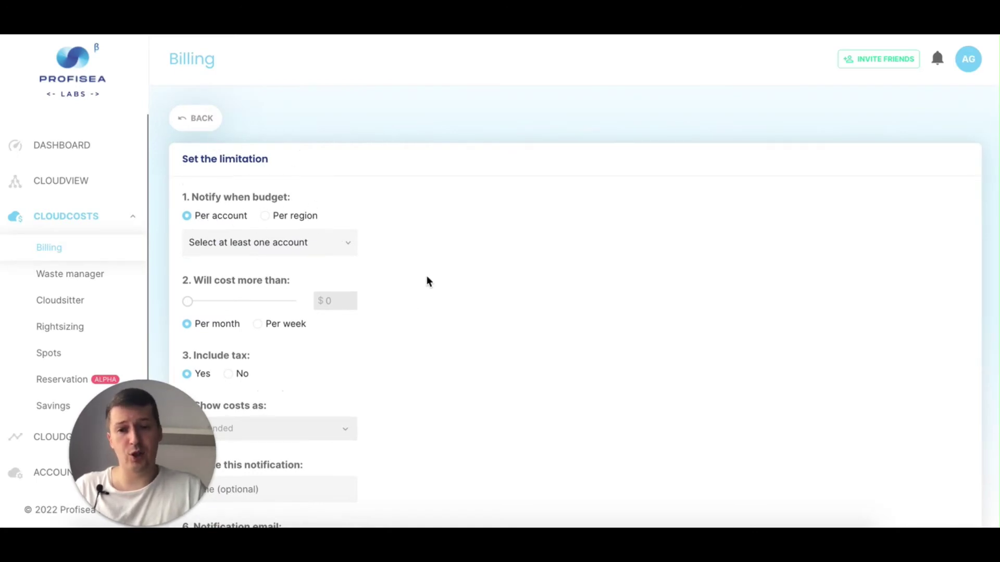
scroll(420, 268, "down", 3)
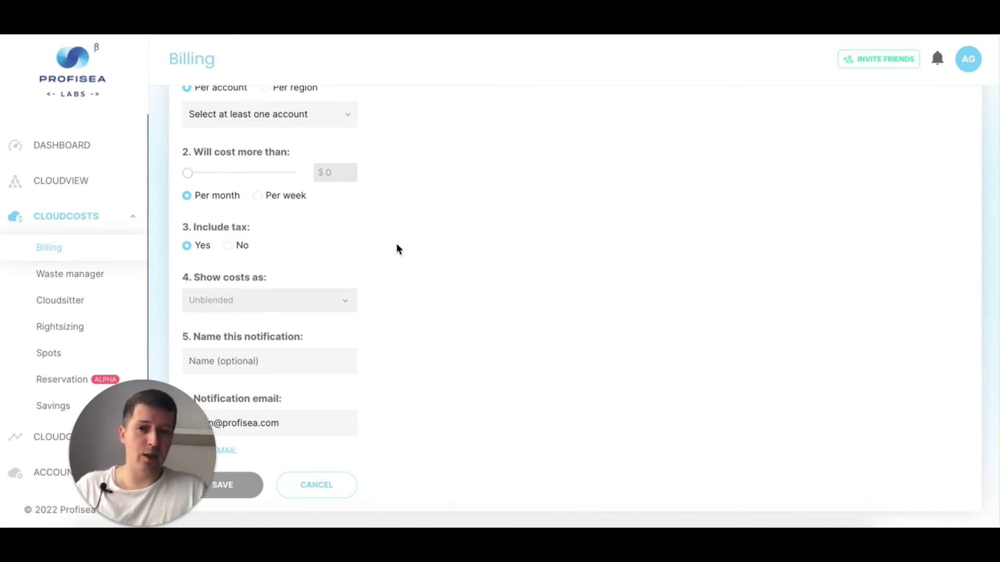
scroll(394, 244, "up", 3)
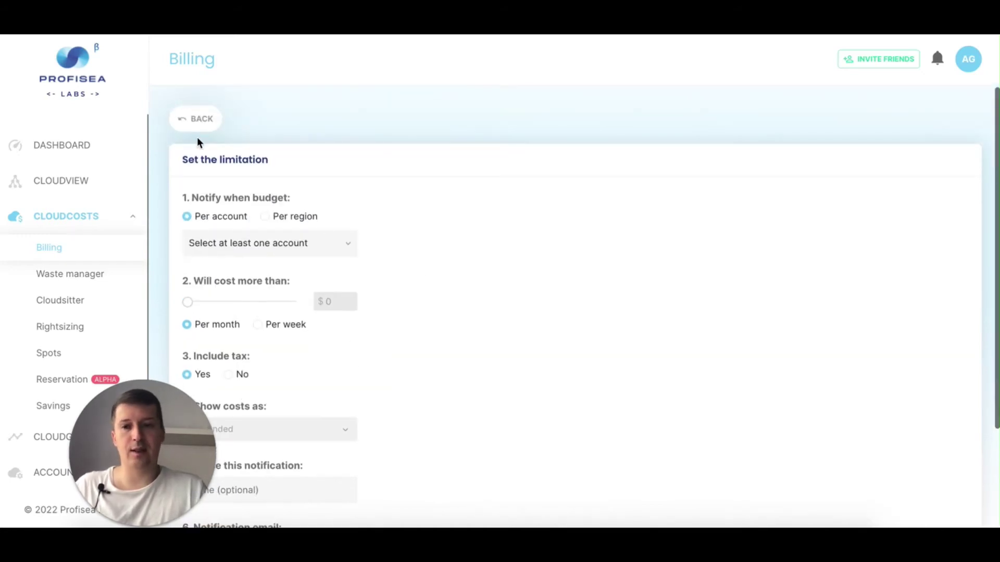
left_click(198, 119)
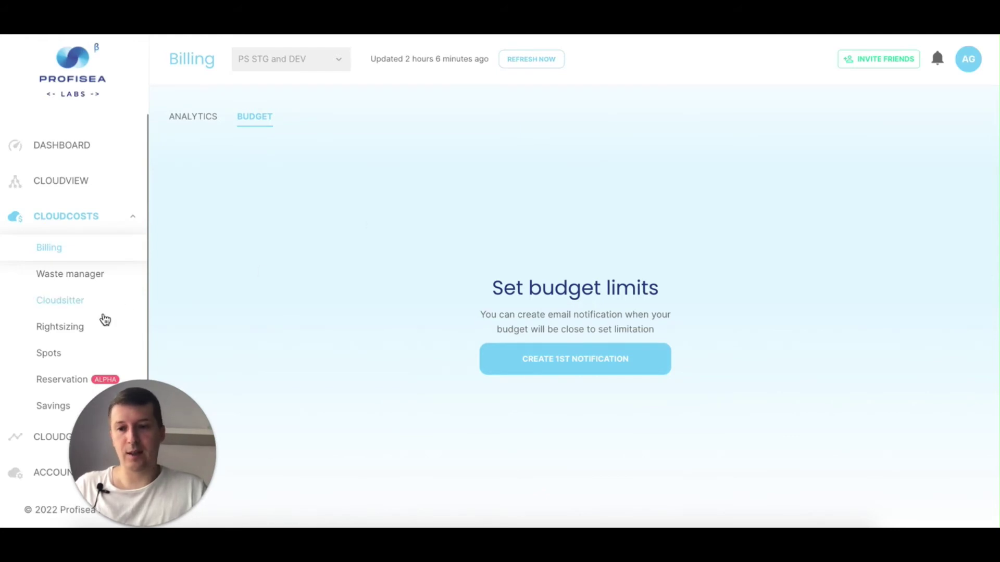
- Go to Rightsizing under Cloudcosts and switch to the PSL-PROD account, finally choosing idomoo
left_click(78, 328)
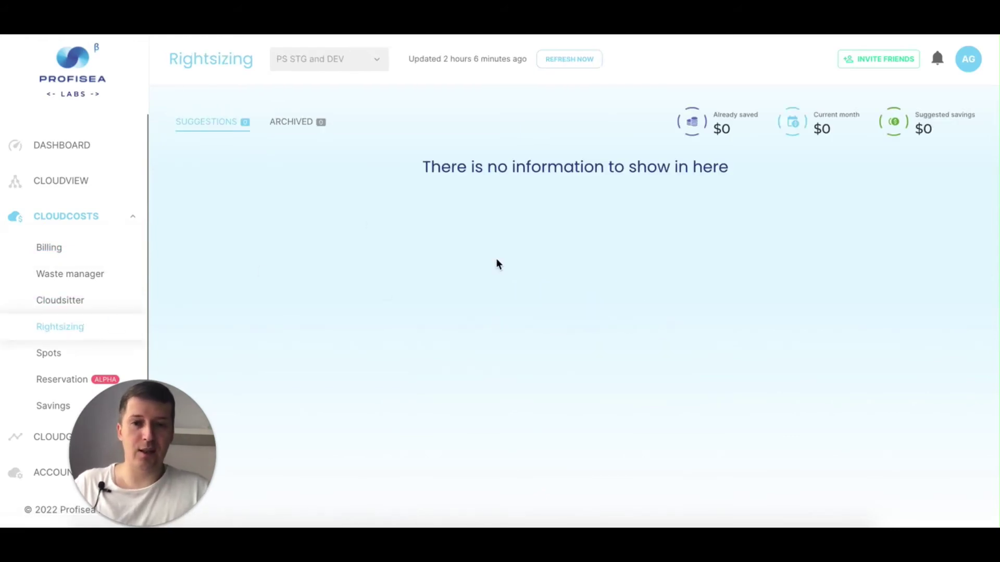
left_click(353, 65)
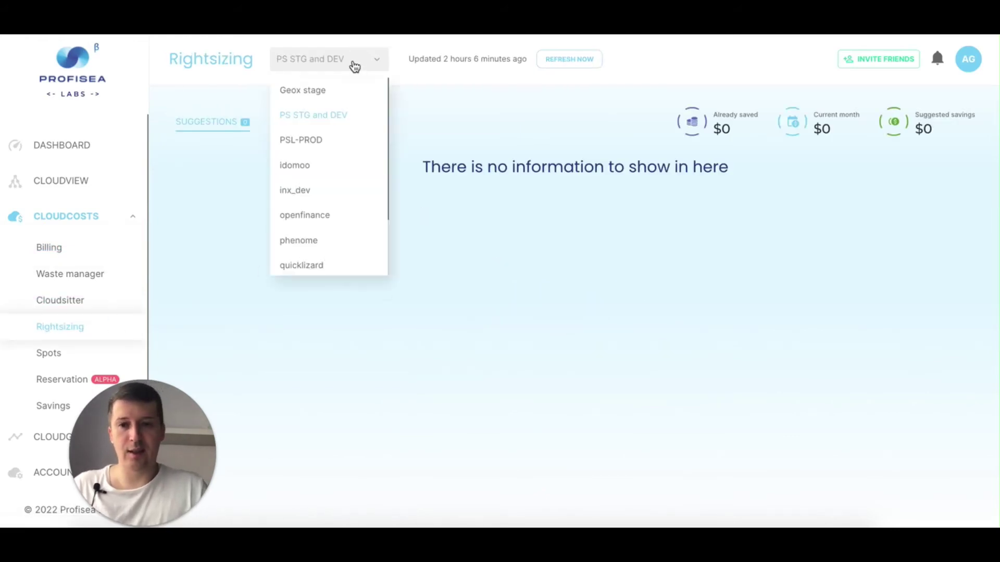
left_click(308, 141)
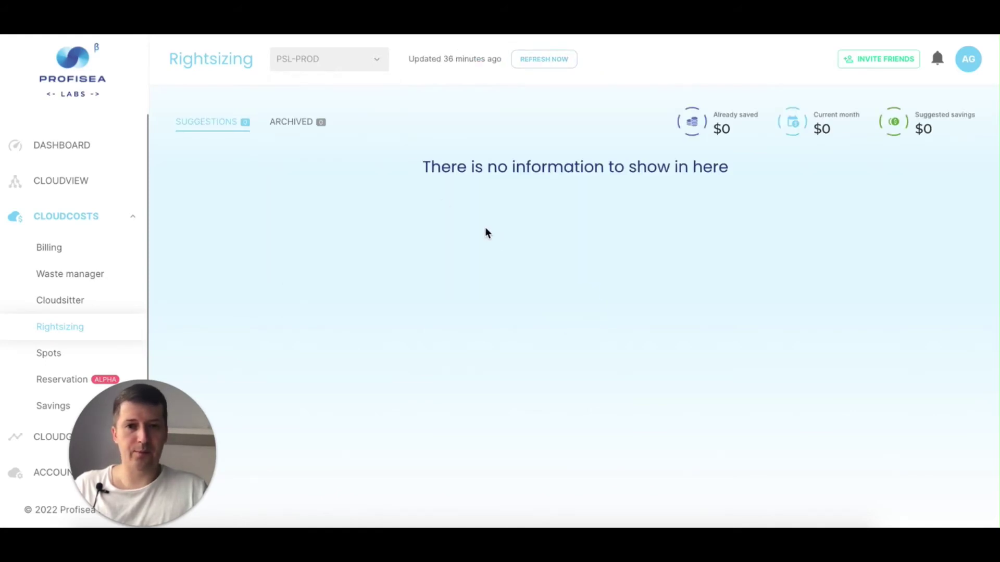
left_click(332, 66)
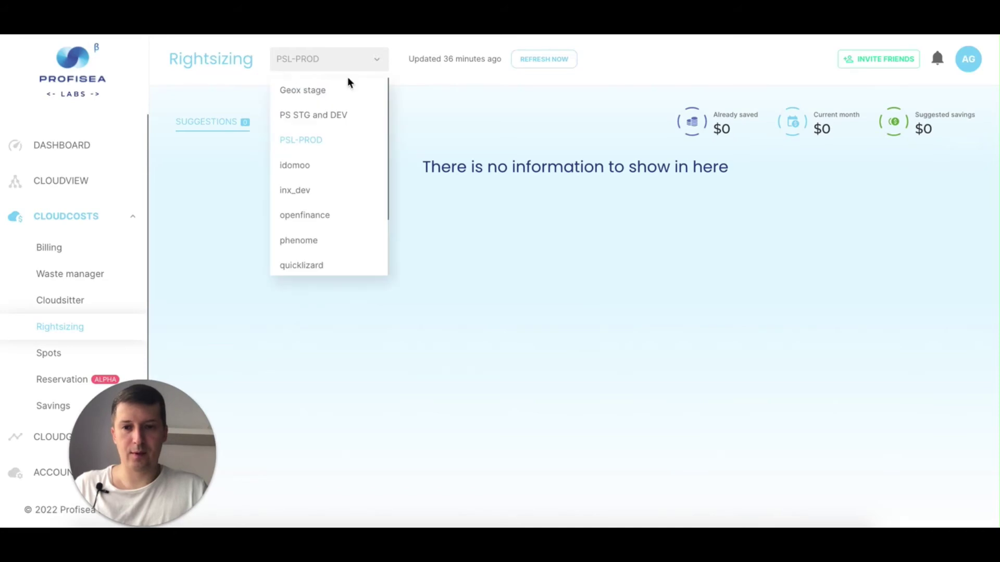
left_click(328, 163)
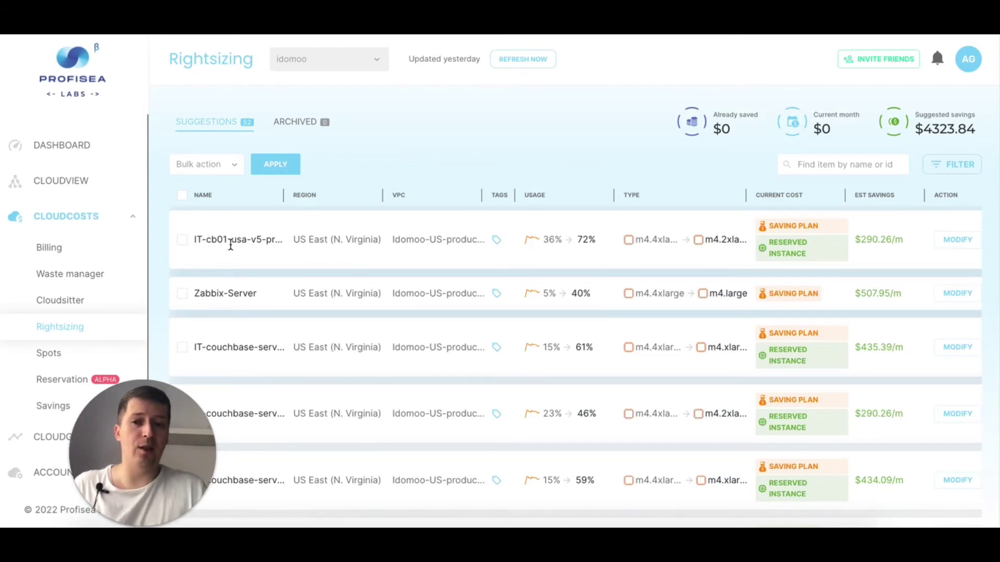
- Examine the name, instance types, current and projected usage, and estimated savings of the IT-cb01-usa-v5 rightsizing suggestion
left_click_drag(201, 239, 231, 241)
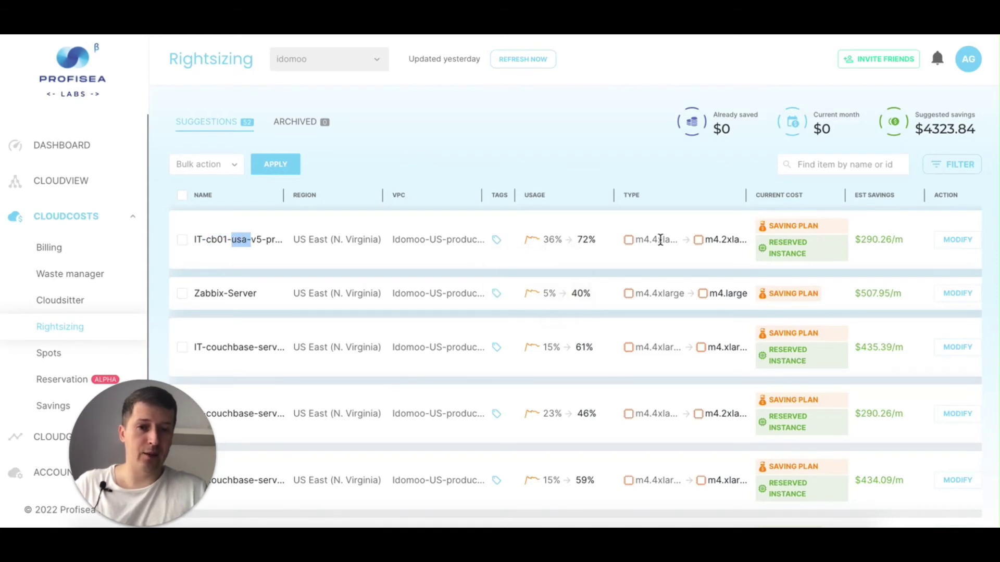
left_click_drag(657, 241, 665, 245)
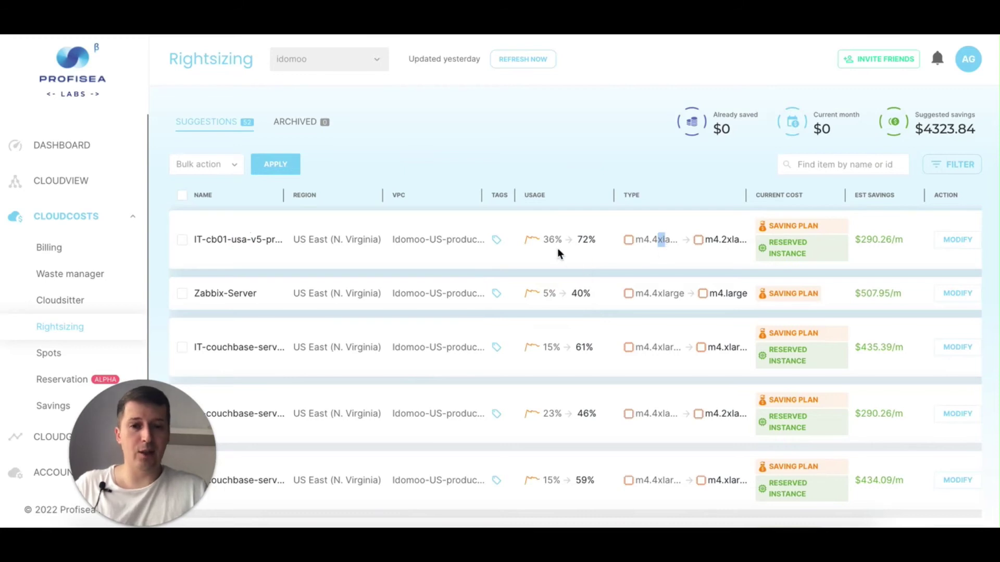
left_click_drag(558, 239, 545, 239)
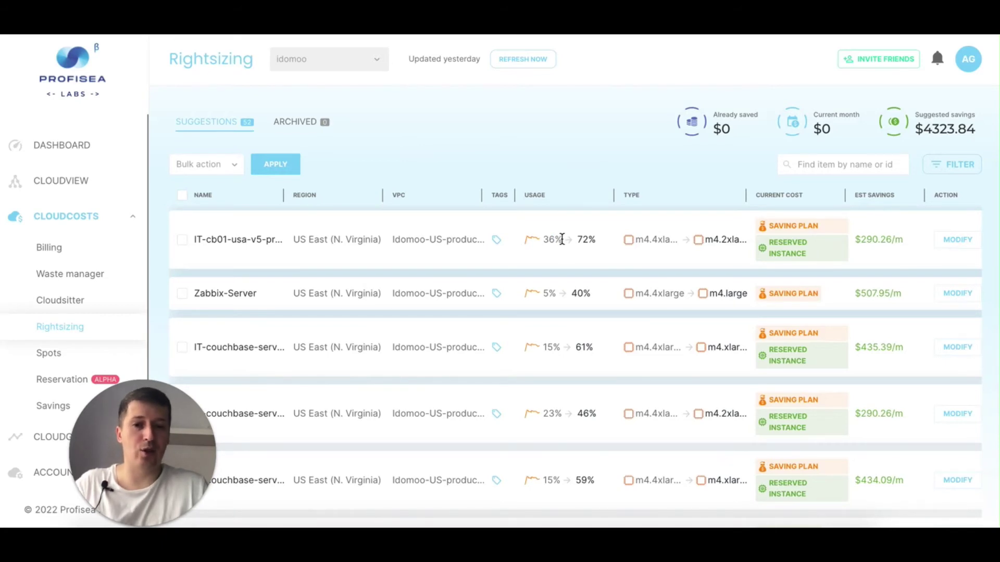
left_click_drag(562, 240, 545, 240)
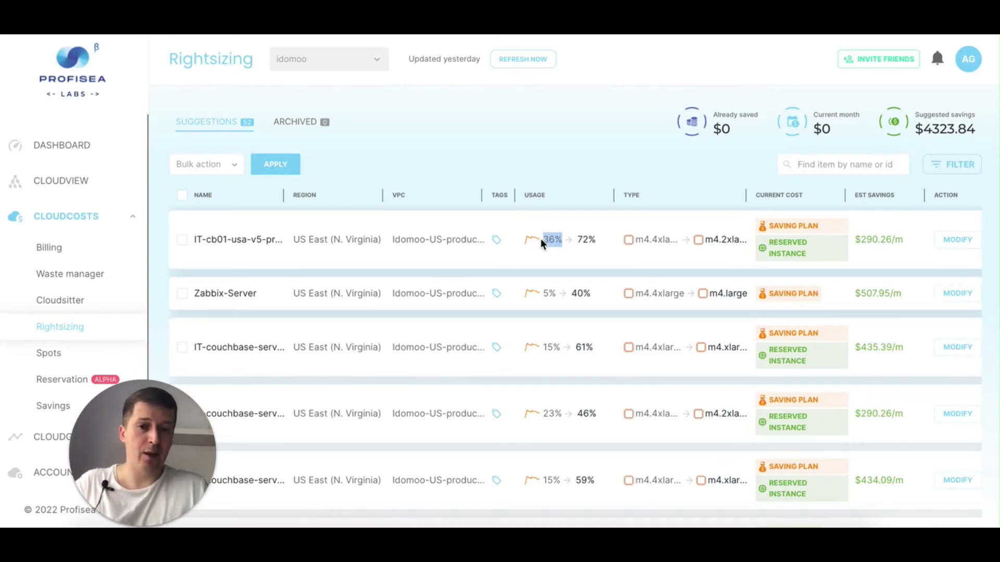
left_click(593, 241)
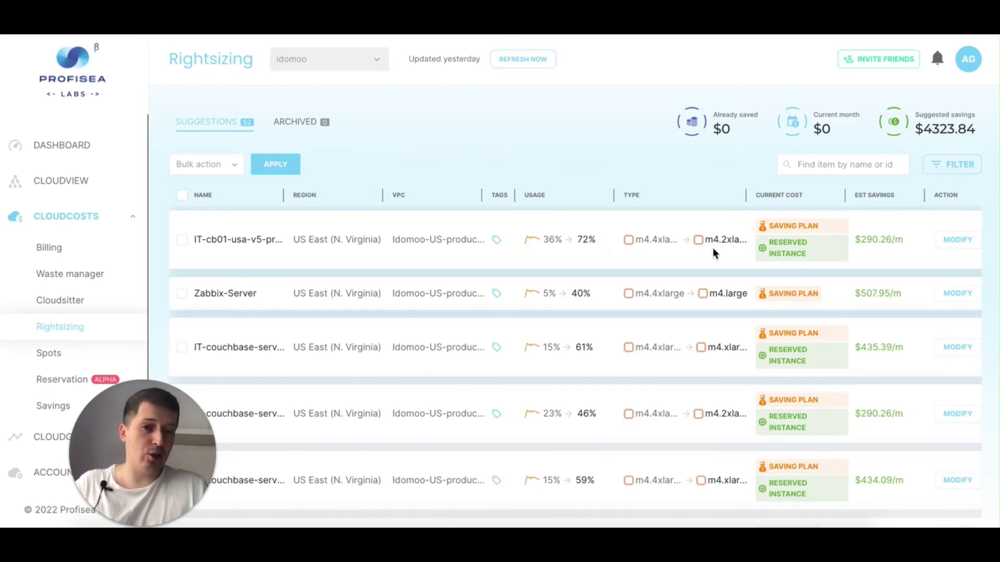
left_click_drag(727, 241, 733, 243)
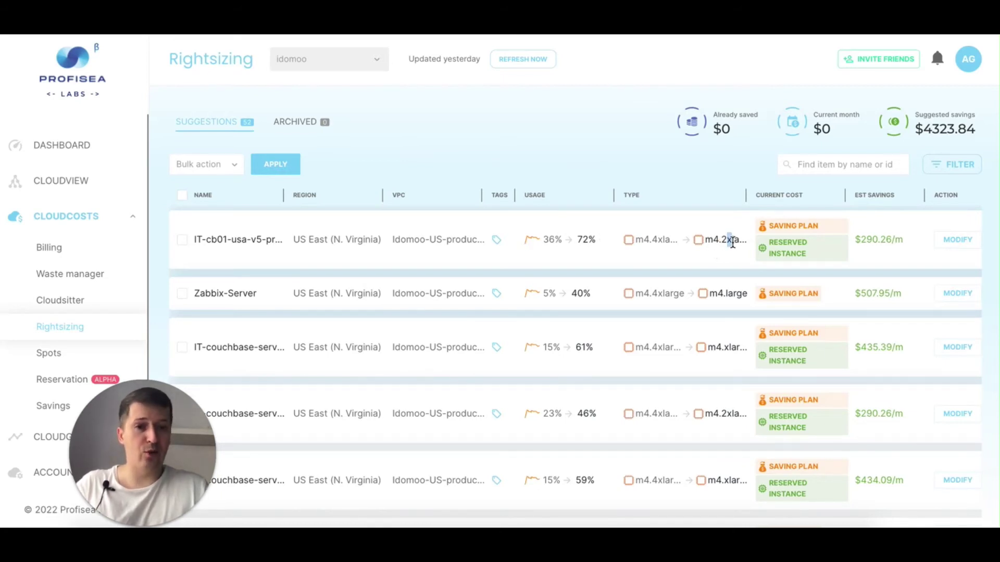
left_click(732, 244)
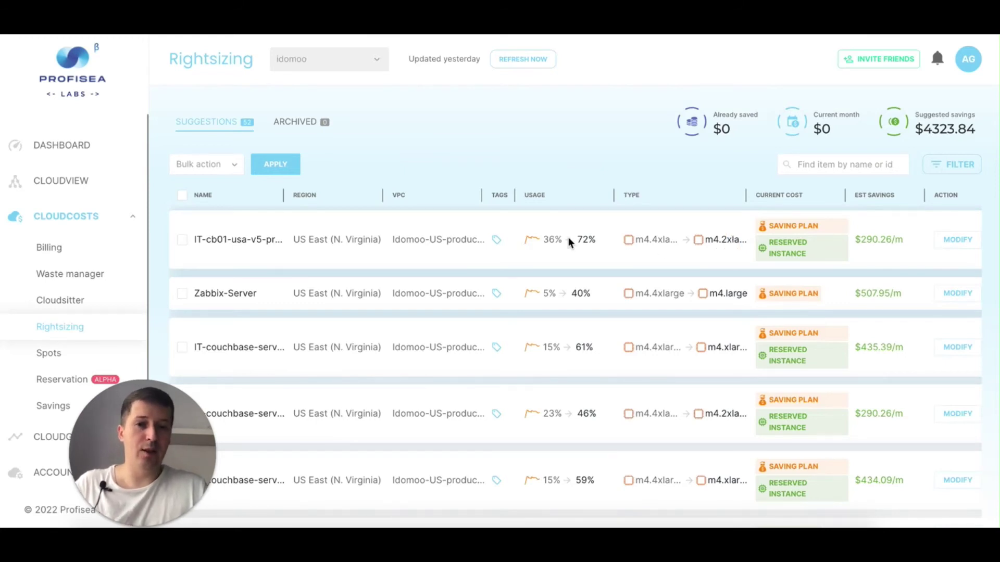
left_click_drag(595, 242, 576, 247)
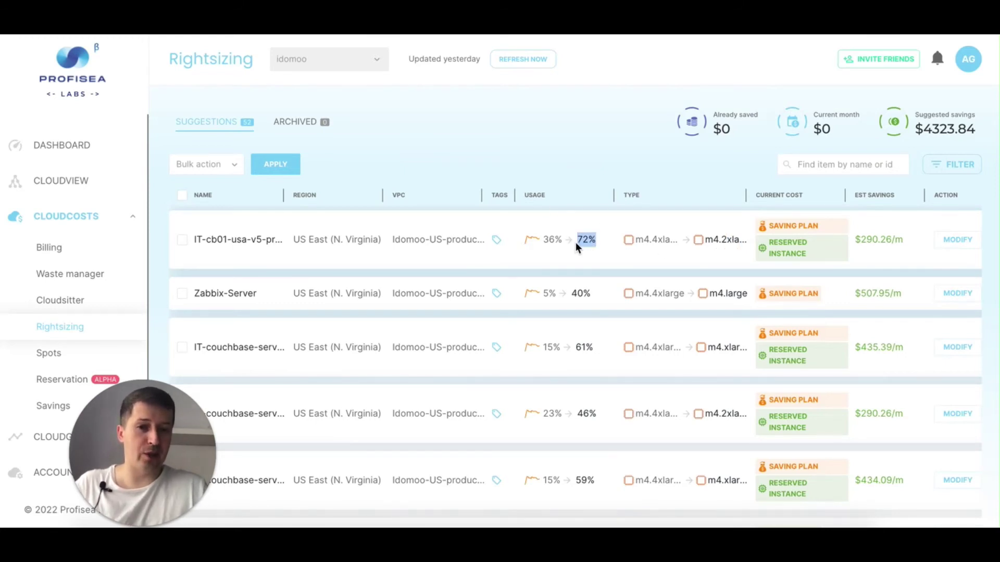
left_click_drag(904, 242, 854, 243)
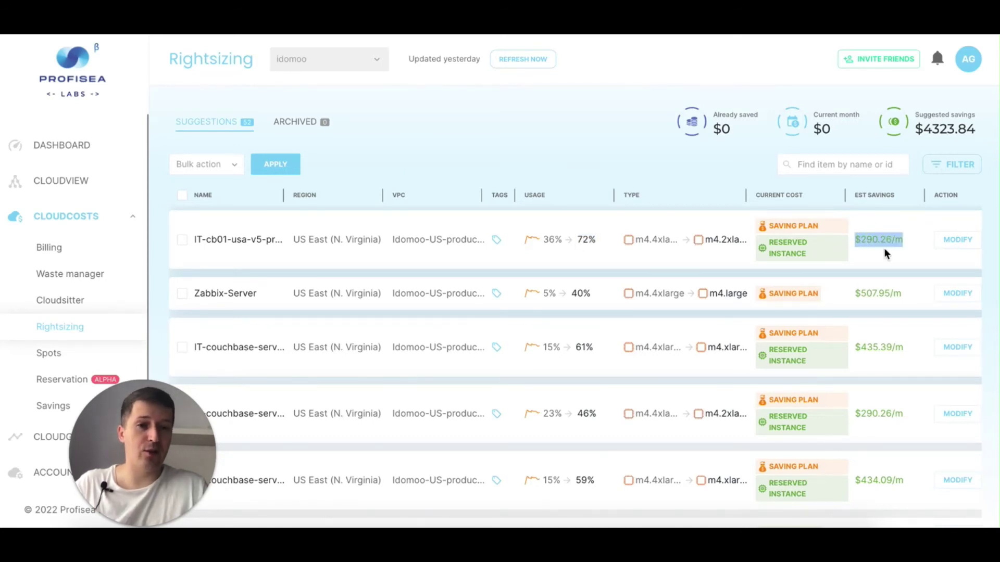
- Expand the IT-cb01-usa-v5 suggestion, compare its alternatives, and choose r5.2xlarge as the target type
left_click(941, 244)
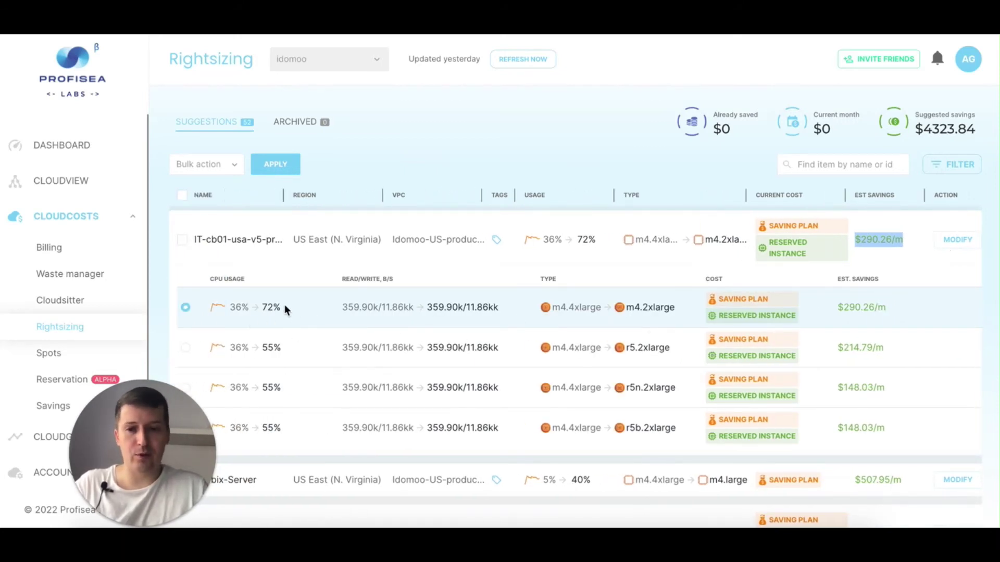
left_click_drag(286, 307, 263, 309)
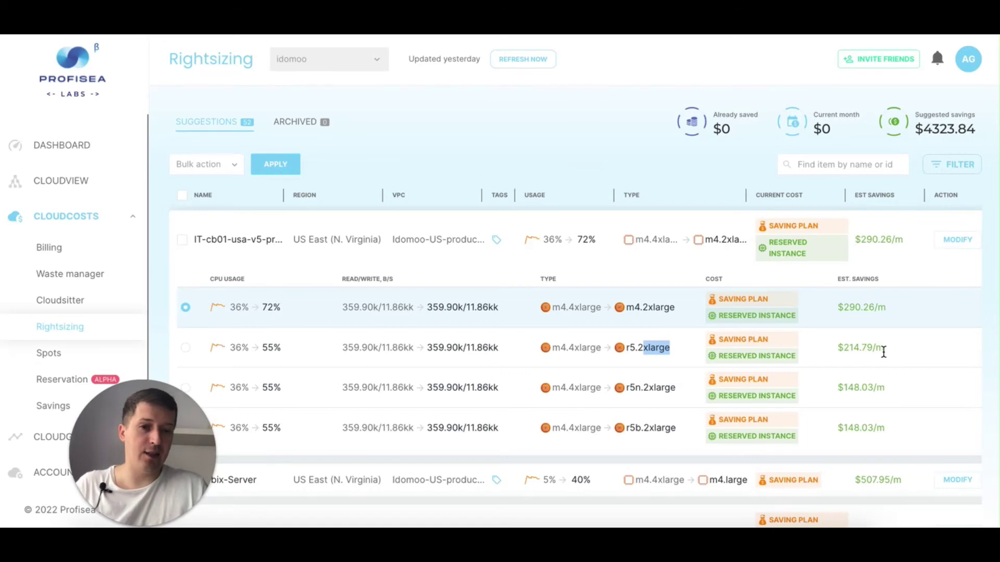
mouse_move(884, 350)
left_mouse_down()
mouse_move(833, 354)
mouse_move(885, 355)
left_mouse_up()
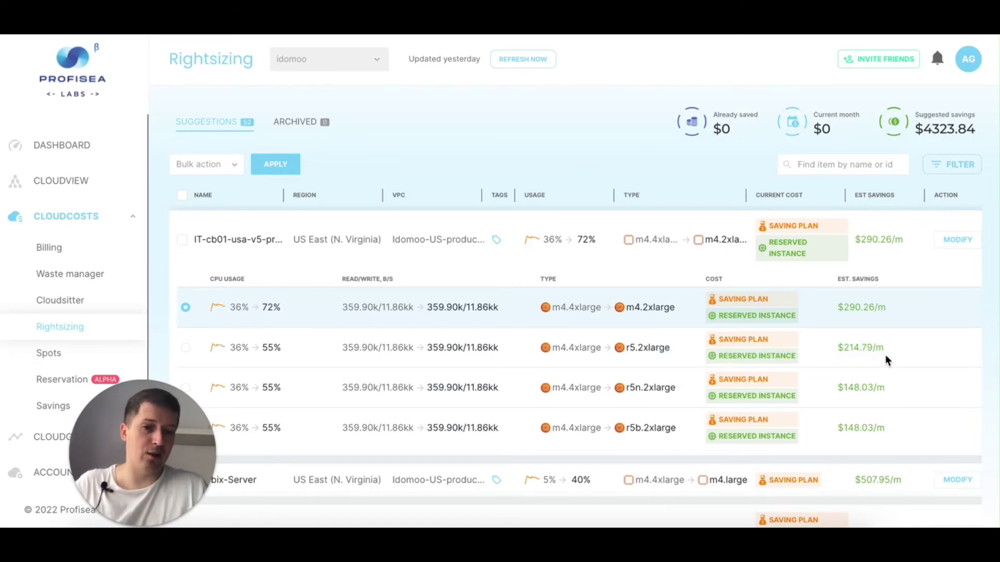
left_click(186, 348)
scroll(586, 295, "down", 2)
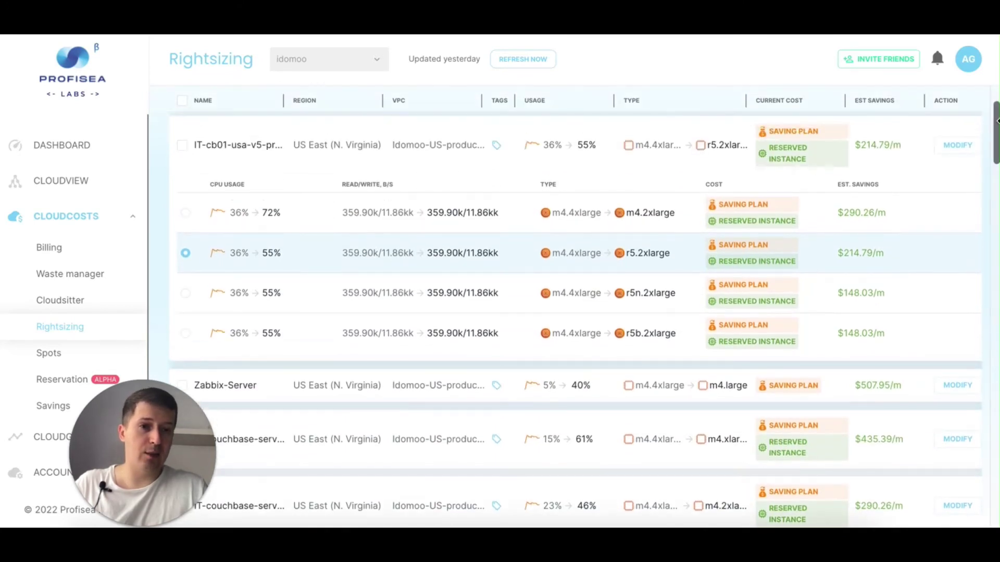
- Compare the current and target vCPU and memory in the IT-cb01-usa-v5 modification dialog, and cancel without applying
left_click(960, 147)
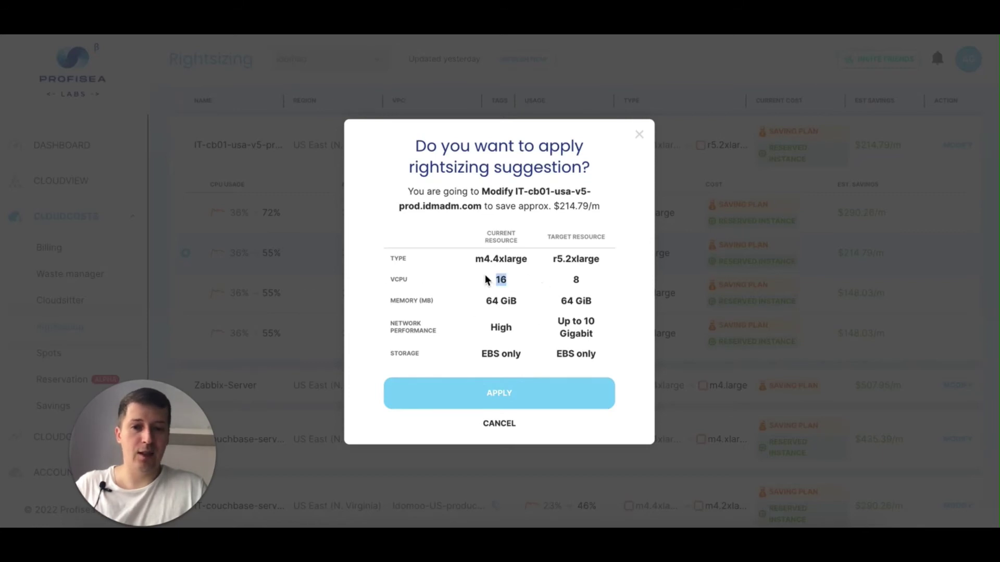
left_click_drag(569, 278, 583, 281)
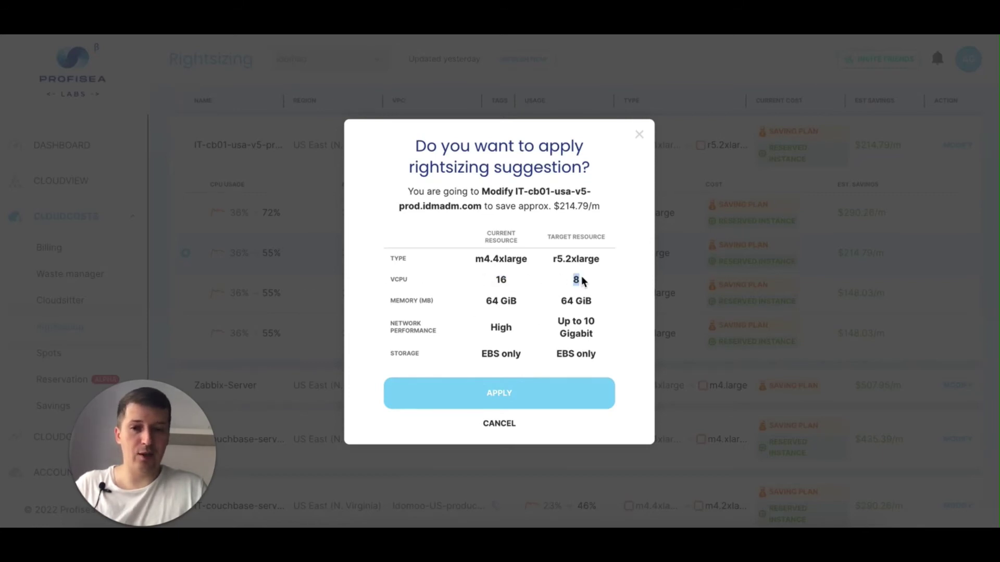
left_click_drag(459, 308, 547, 305)
left_click(576, 308)
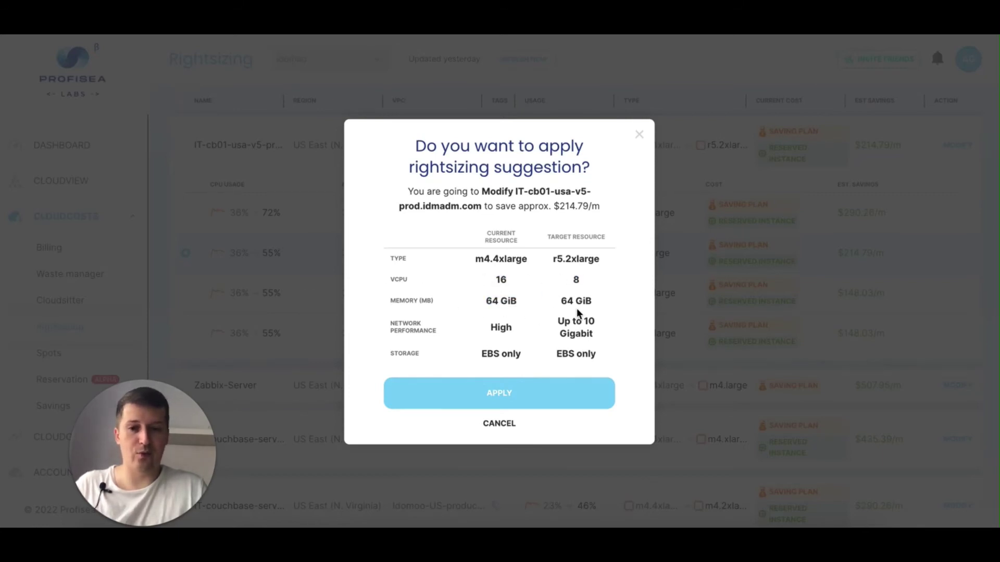
left_click(500, 426)
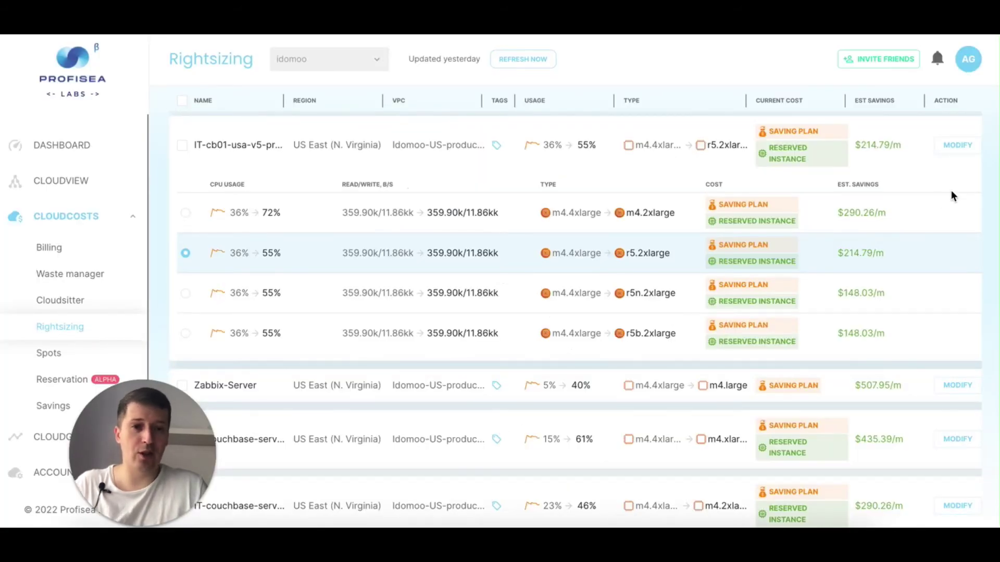
- Check the total suggested savings for the idomoo account's rightsizing
scroll(962, 185, "up", 2)
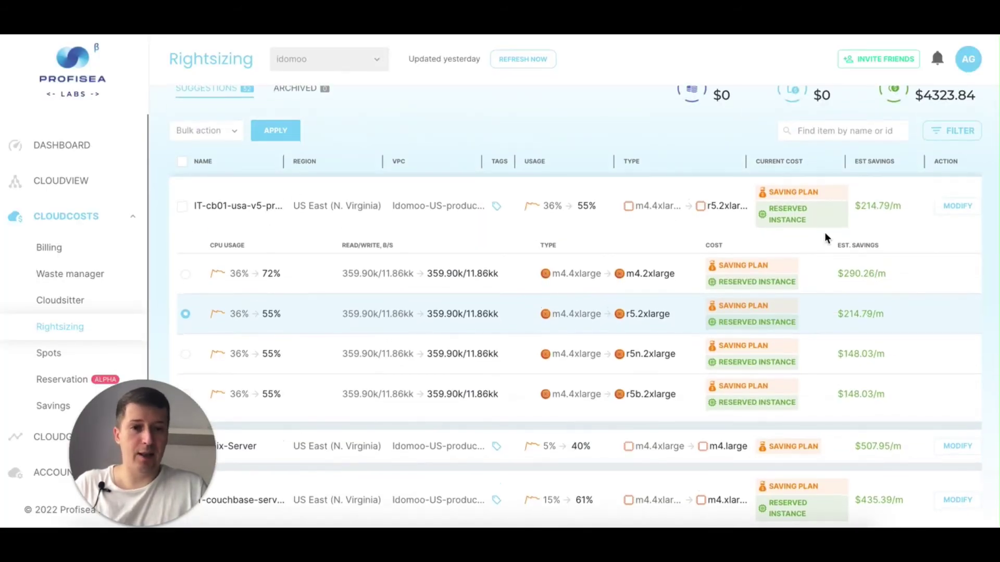
scroll(839, 241, "up", 1)
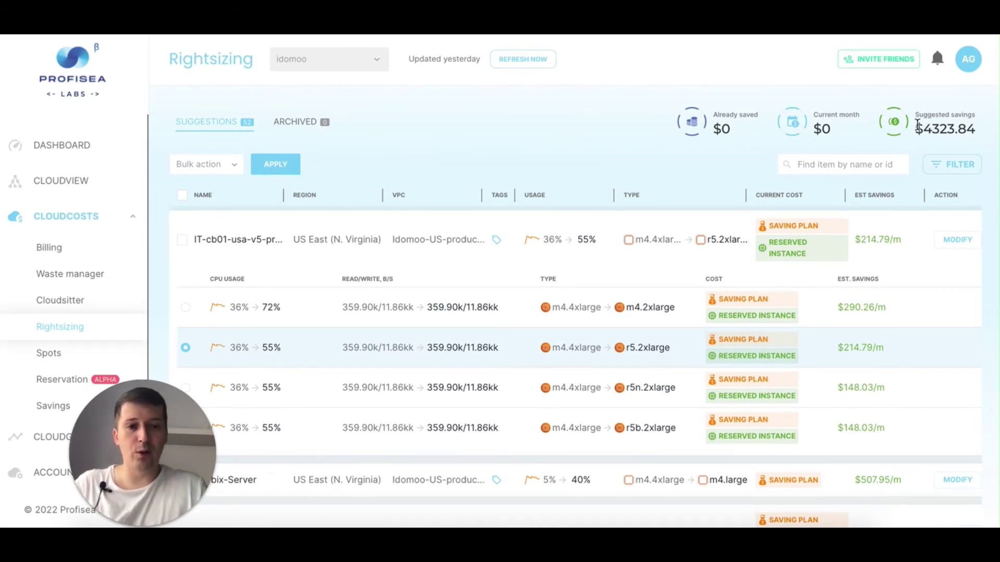
left_click_drag(921, 129, 976, 130)
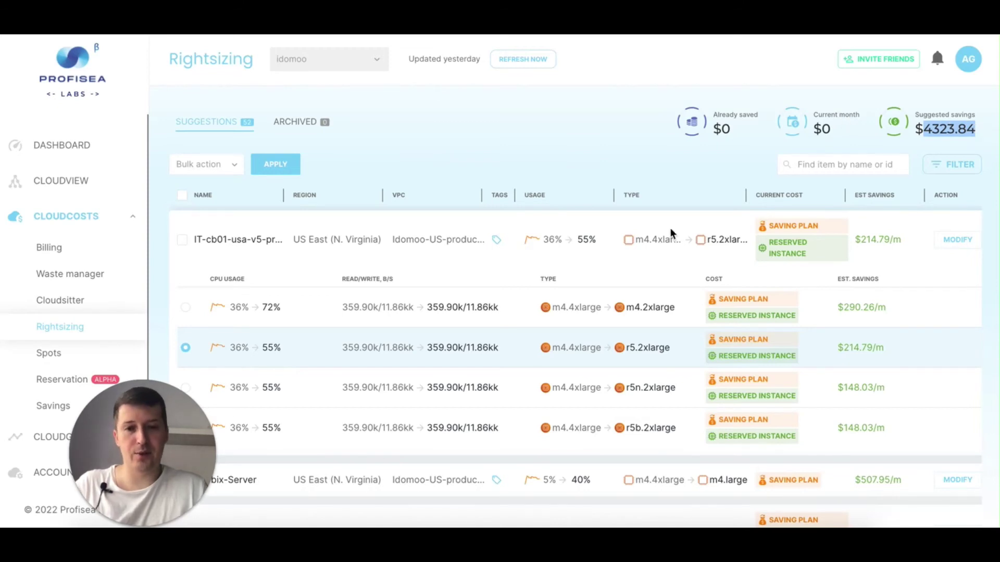
- Collapse the IT-cb01-usa-v5 alternatives and review the usage, type changes, and estimated savings of the other rightsizing suggestions
left_click(400, 251)
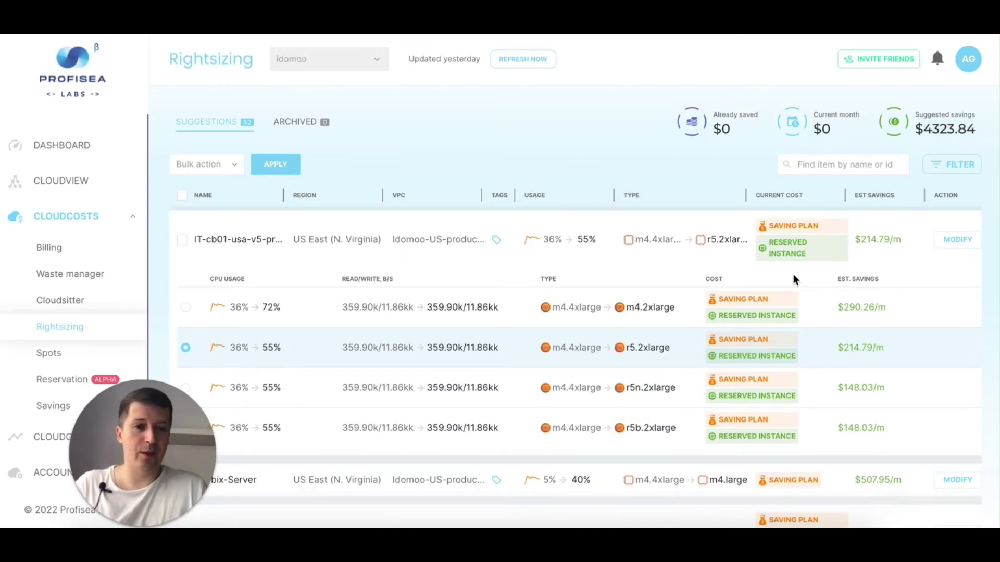
scroll(823, 275, "right", 2)
left_click(941, 241)
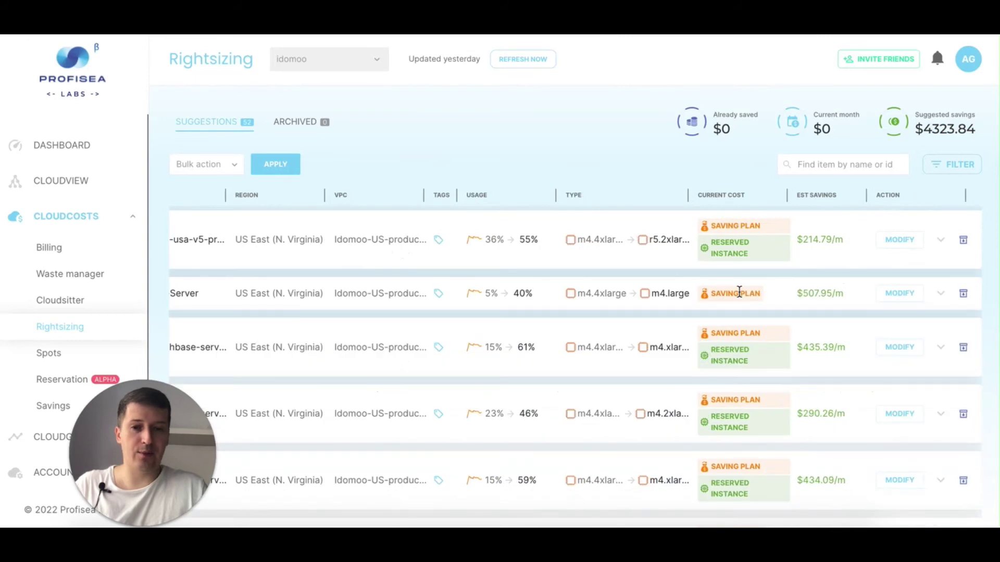
scroll(611, 297, "left", 1)
scroll(611, 298, "down", 10)
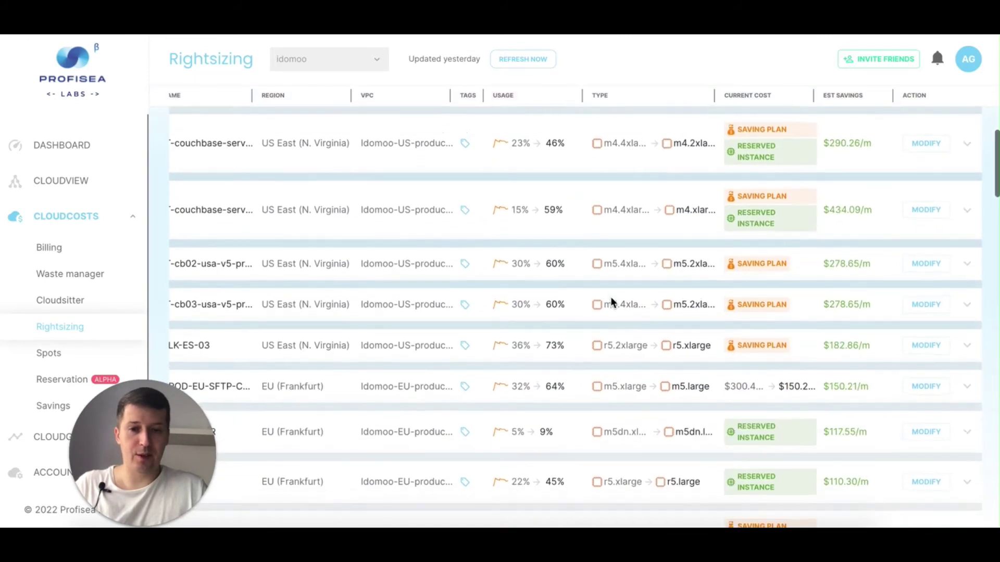
scroll(611, 303, "left", 1)
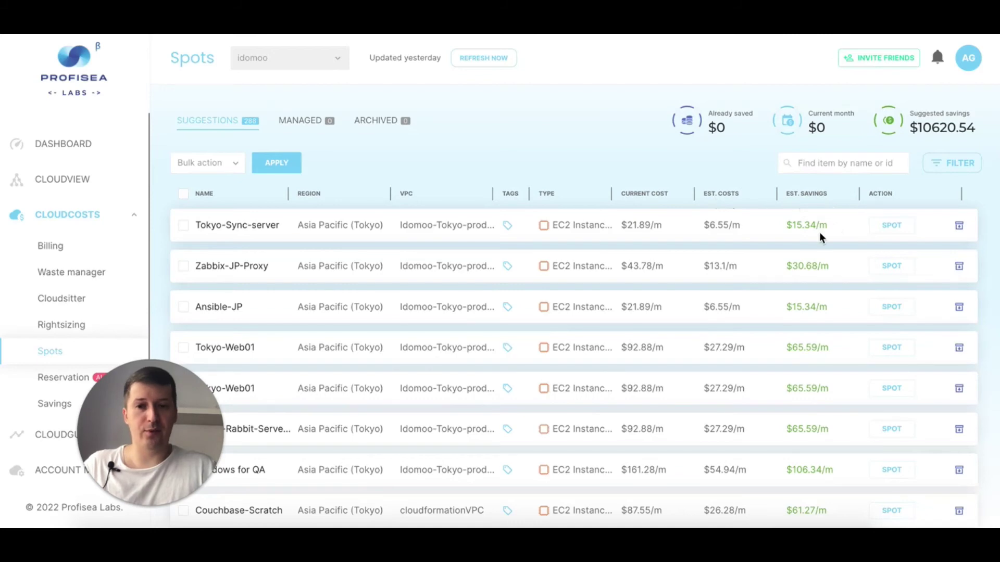
- Review the Spots suggestions, comparing current costs, estimated costs and savings, and the status of instances already running as spots
scroll(820, 232, "down", 10)
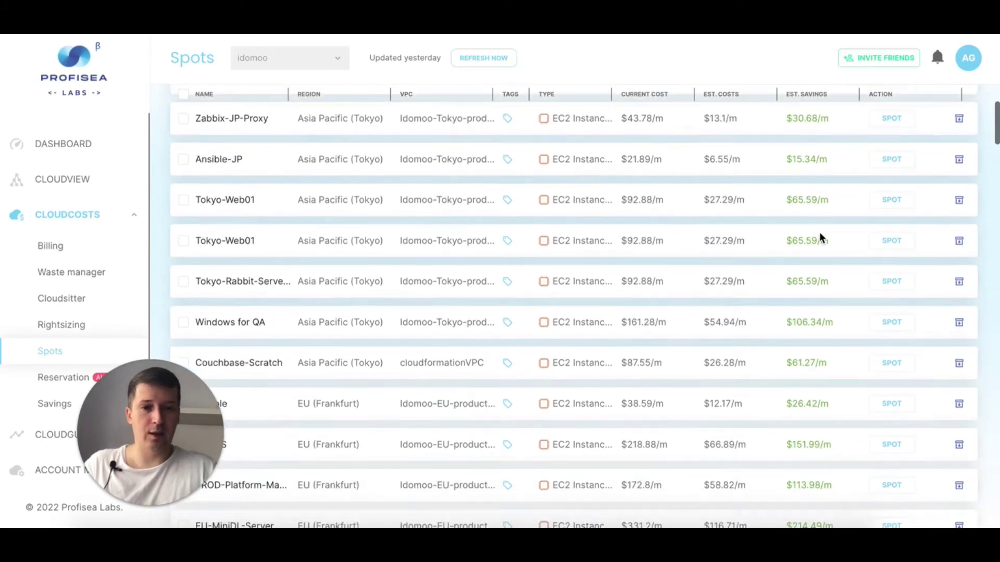
scroll(820, 233, "up", 5)
scroll(820, 232, "down", 4)
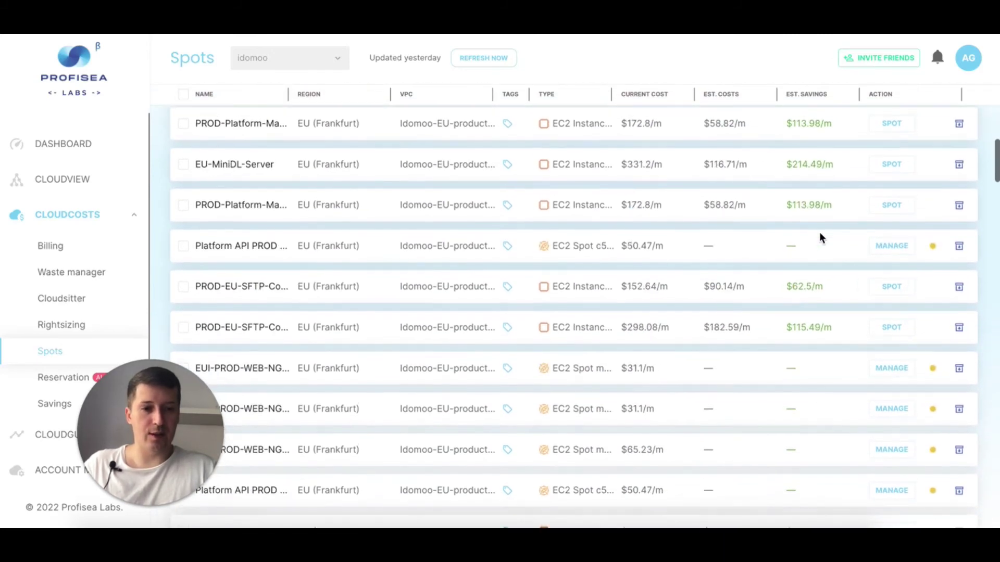
scroll(820, 232, "up", 1)
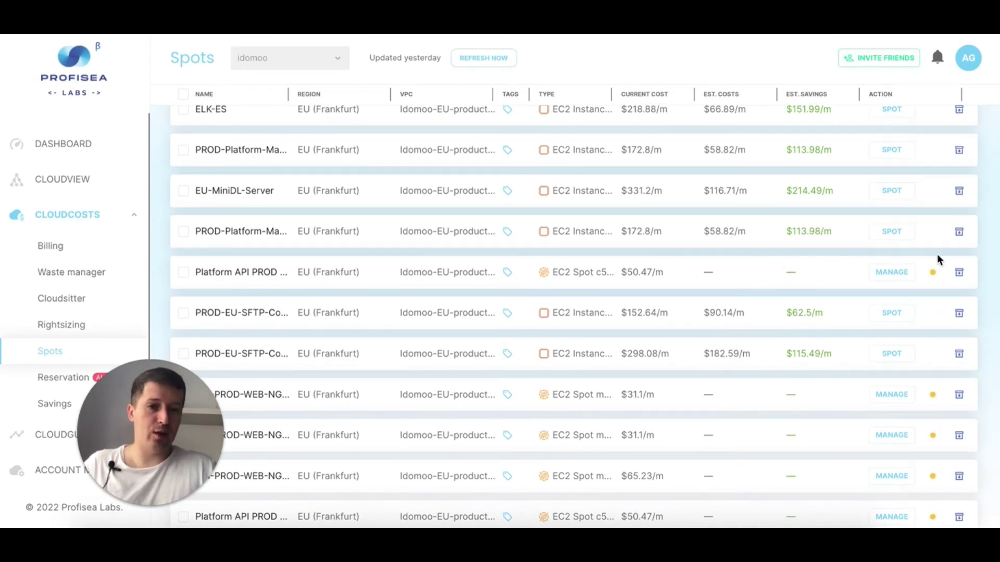
mouse_move(934, 274)
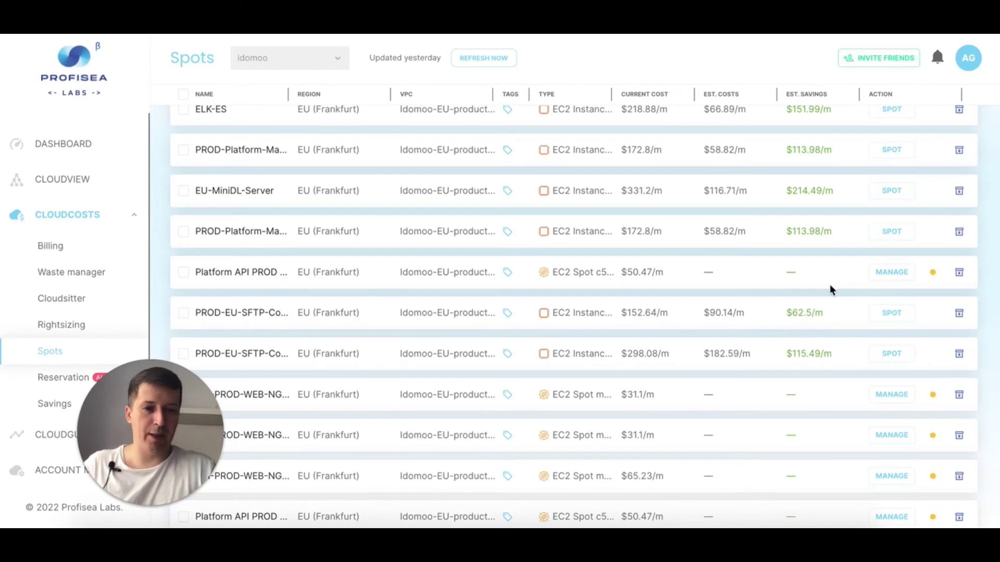
scroll(830, 290, "down", 4)
scroll(830, 287, "down", 3)
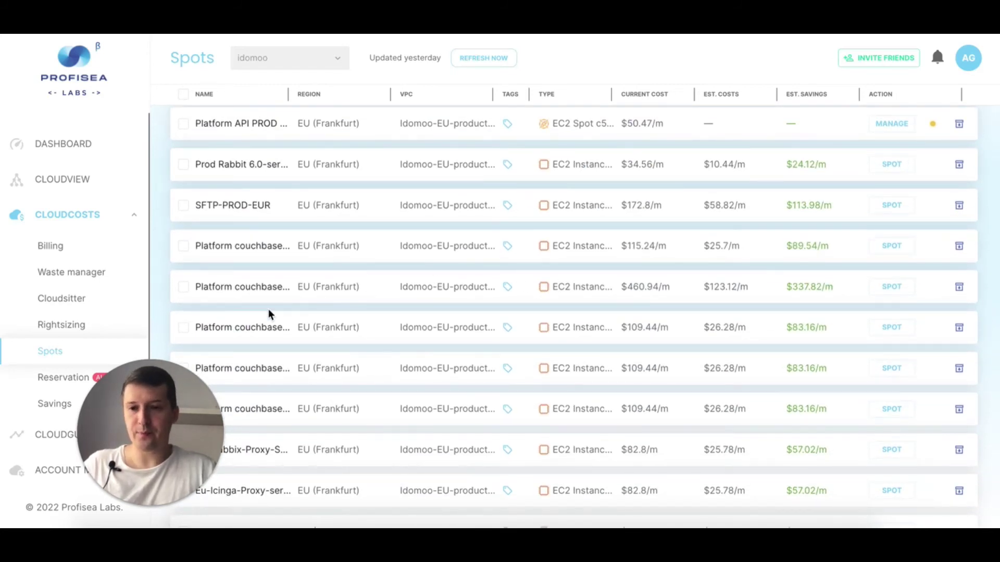
- Open the Waste manager and review its rightsizing recommendation and the list of volumes not attached to any instance
left_click(69, 273)
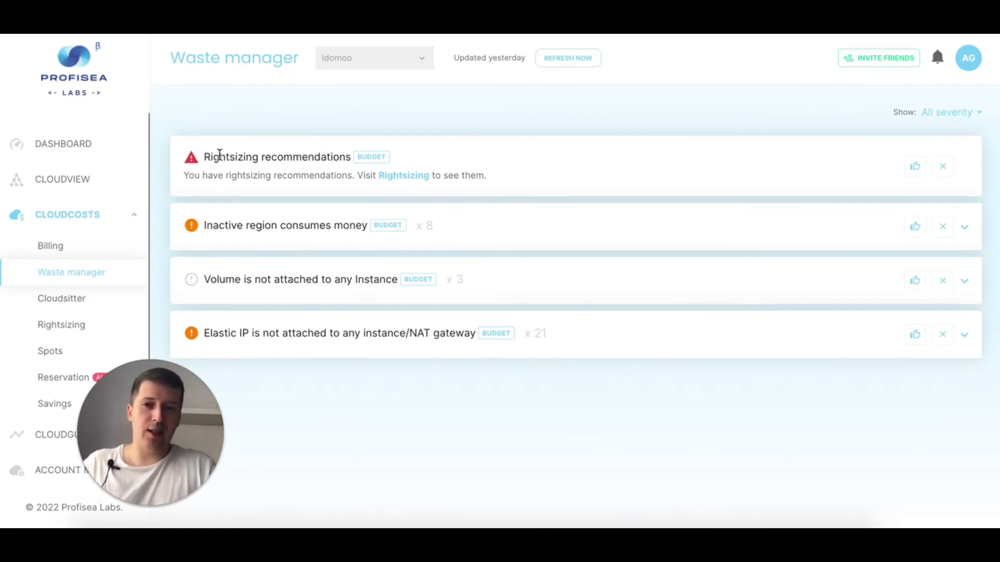
left_click_drag(210, 158, 302, 157)
left_click(576, 167)
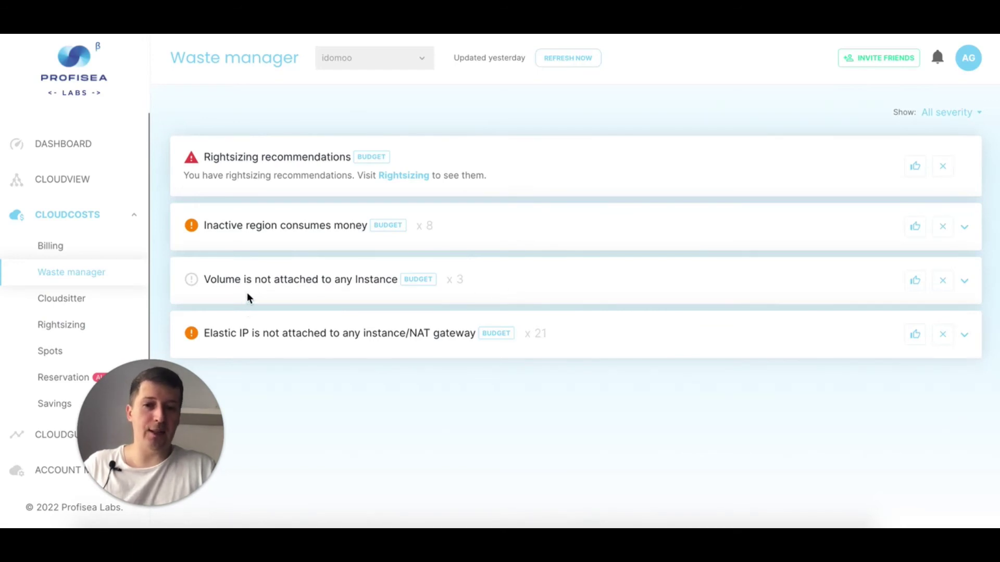
left_click(529, 288)
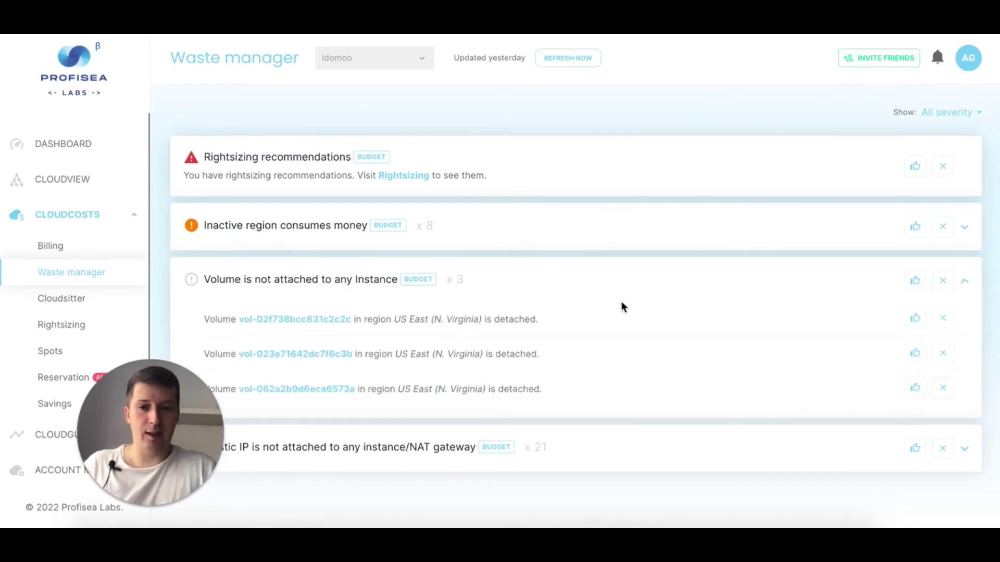
left_click(516, 290)
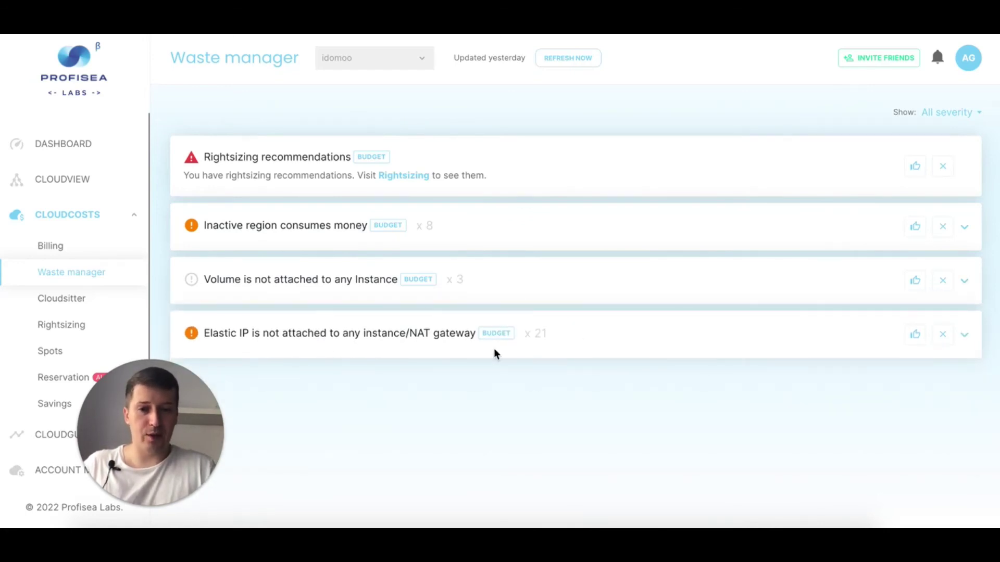
- Review the Waste manager details for unattached Elastic IPs and for inactive regions that consume money
left_click(561, 342)
scroll(572, 328, "down", 3)
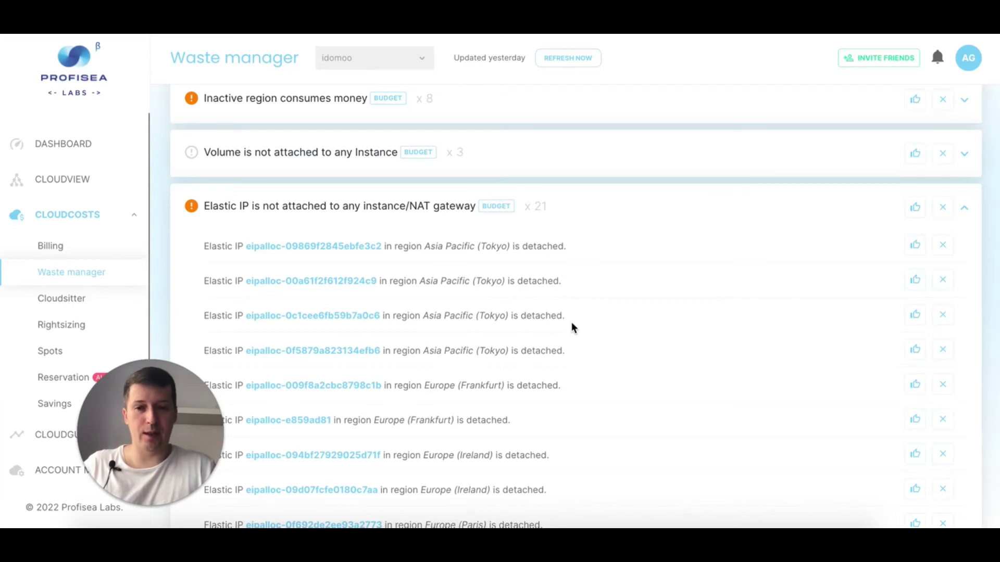
left_click(562, 208)
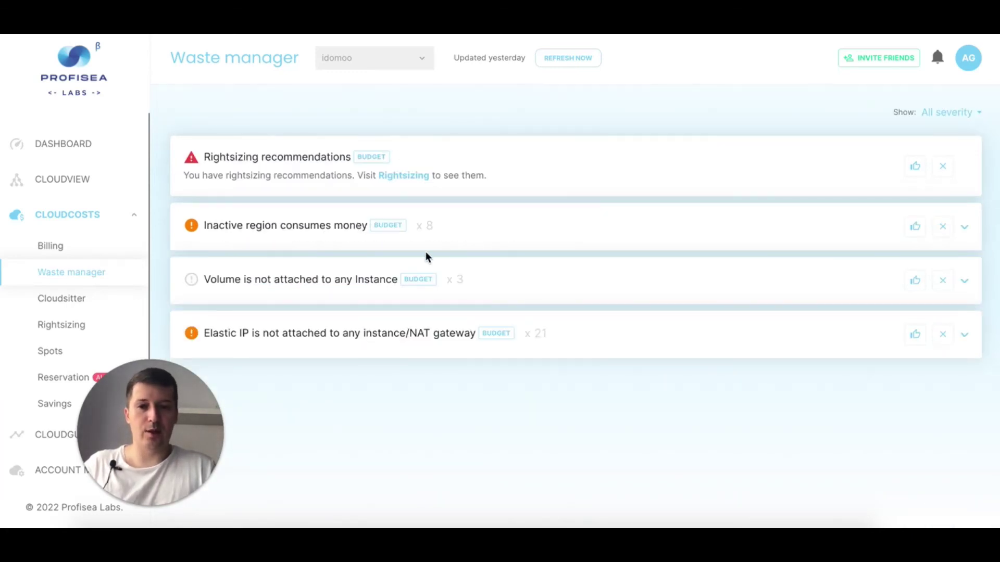
left_click(475, 229)
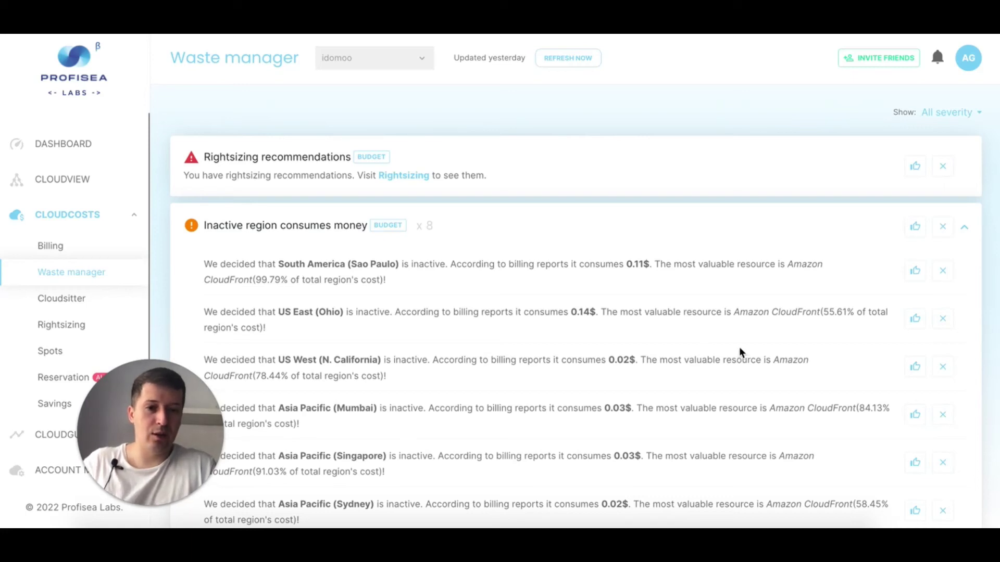
left_click(489, 234)
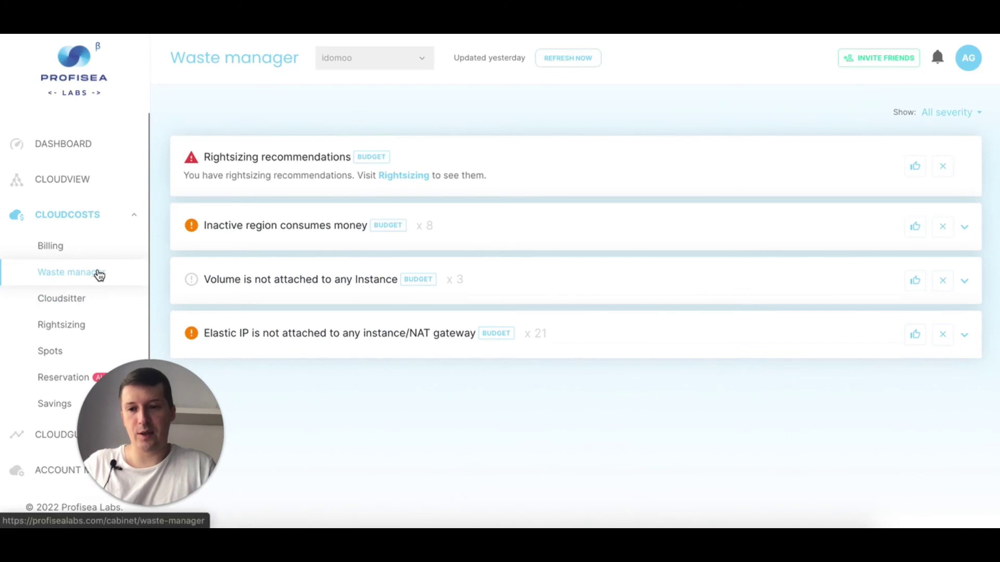
- Open the Reservation recommendations and relaunch the EC2 wizard to start its interactive quiz
left_click(61, 380)
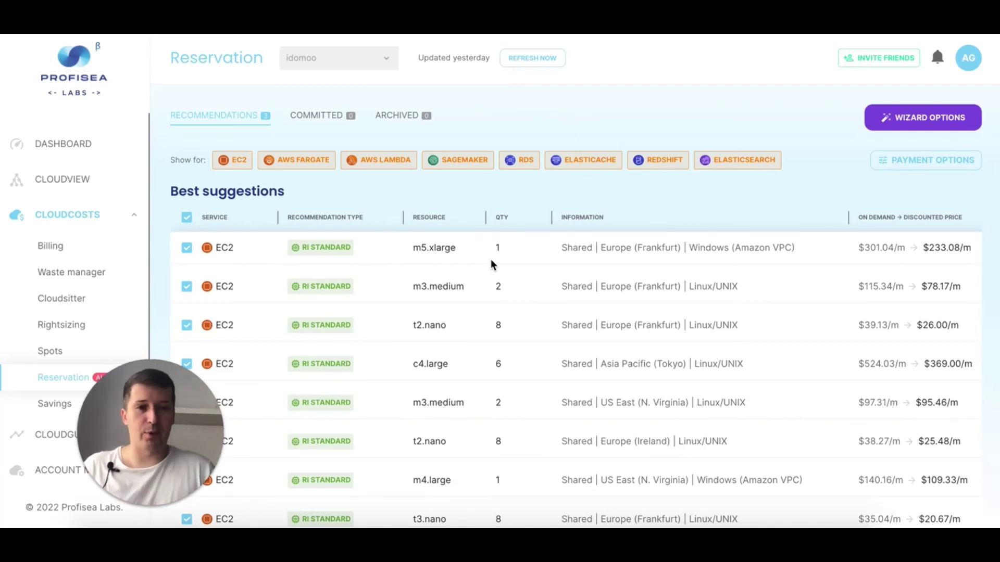
left_click(918, 123)
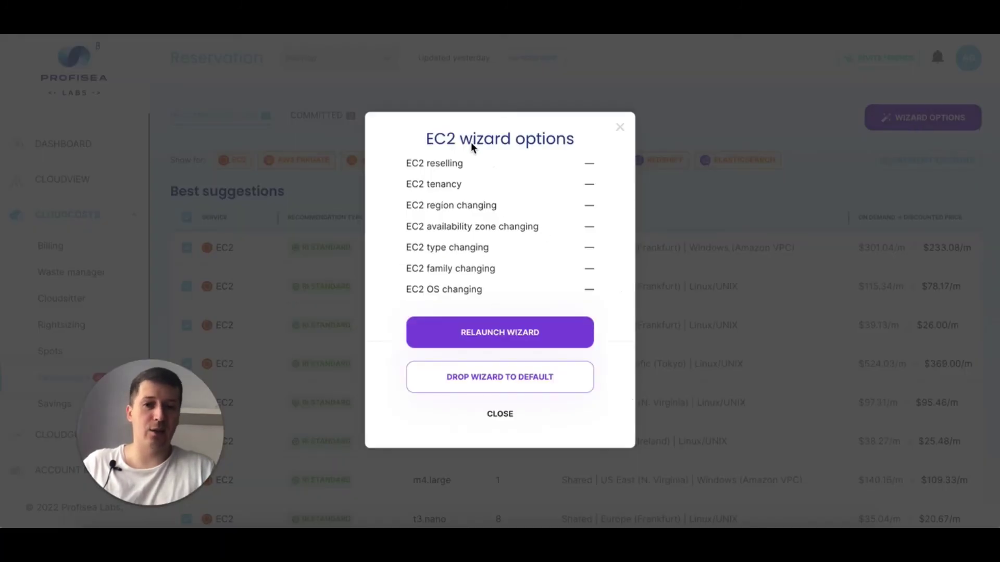
left_click(521, 329)
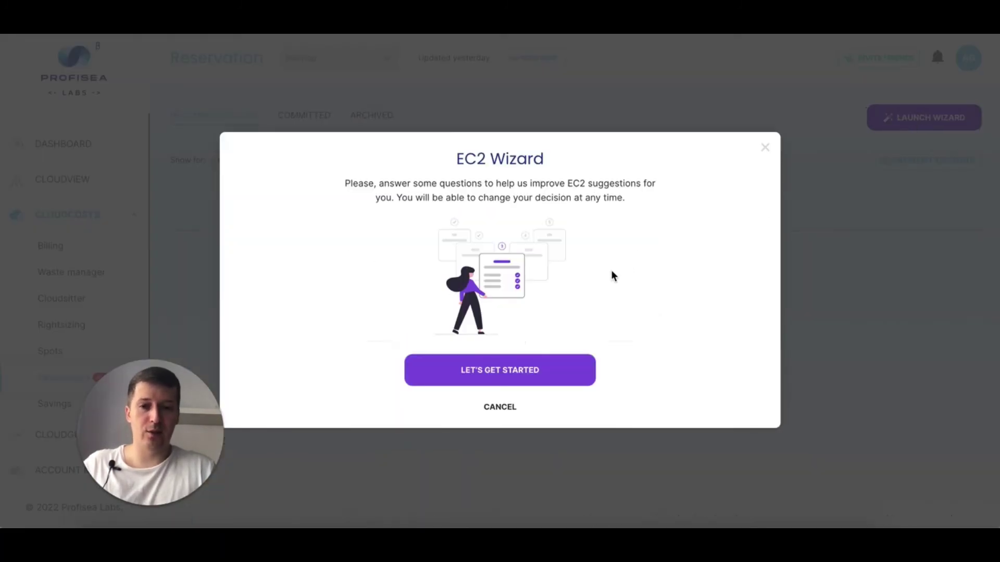
left_click(487, 379)
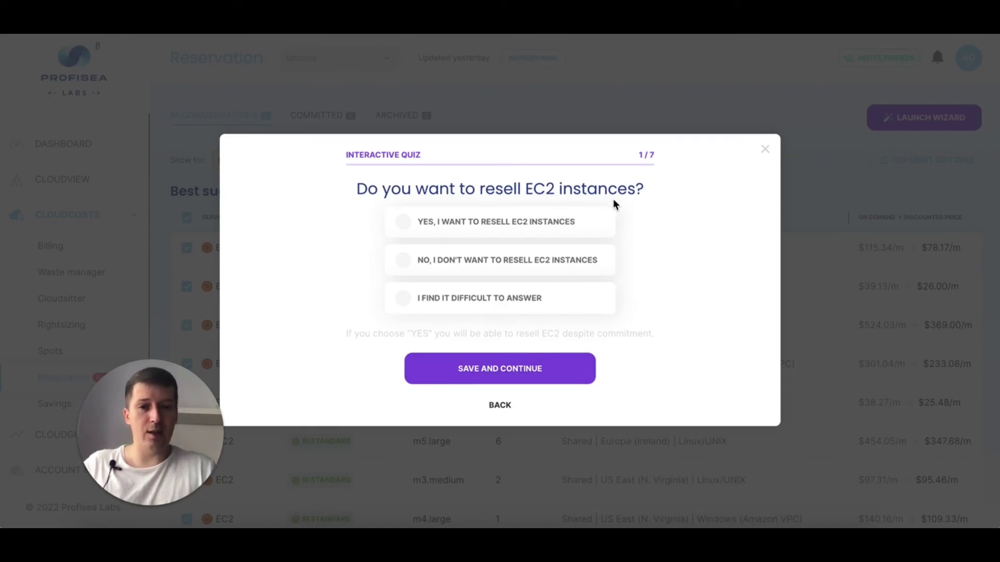
- Answer No to the EC2 wizard's questions on reselling instances, tenancy, and changing region
left_click(402, 271)
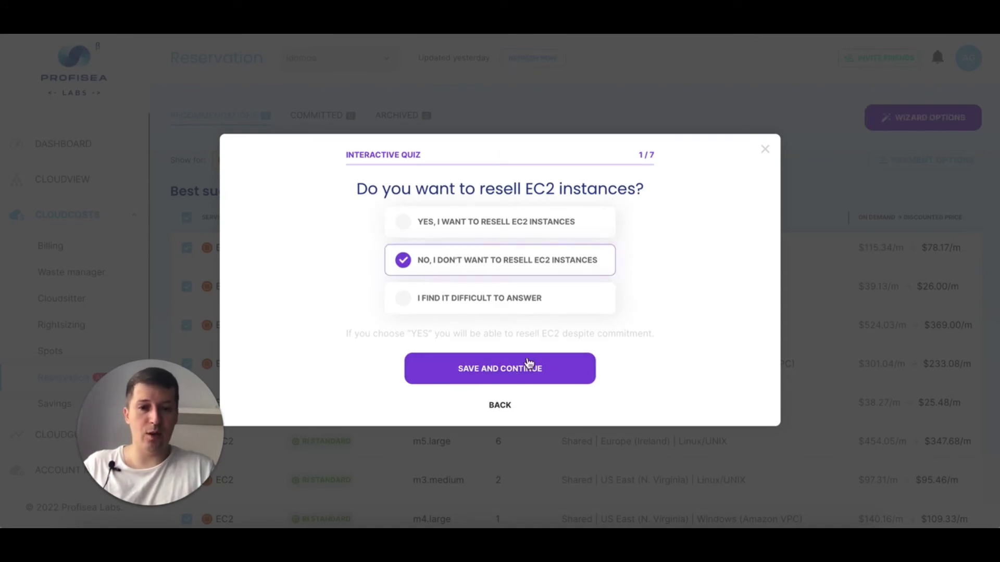
left_click(517, 373)
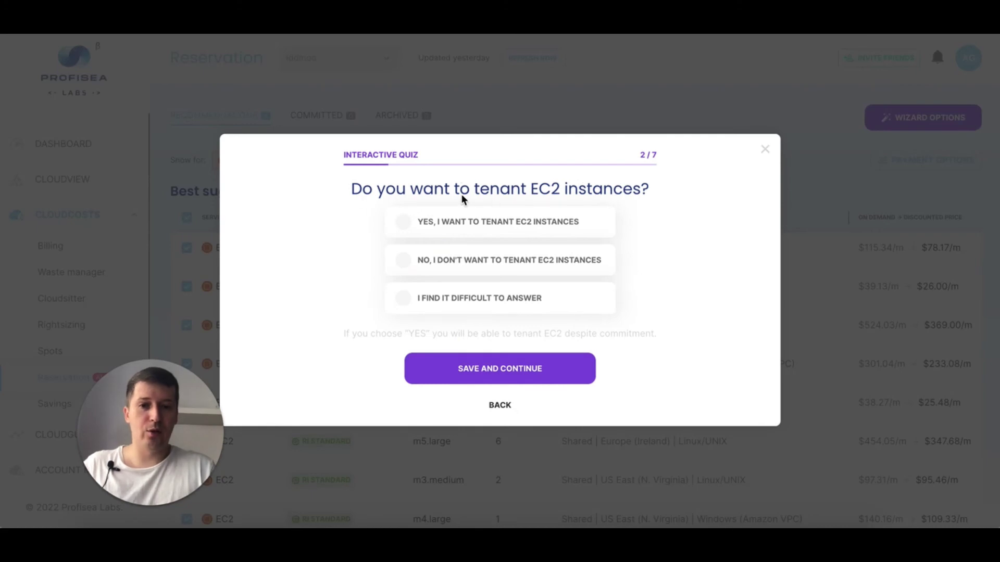
left_click(526, 263)
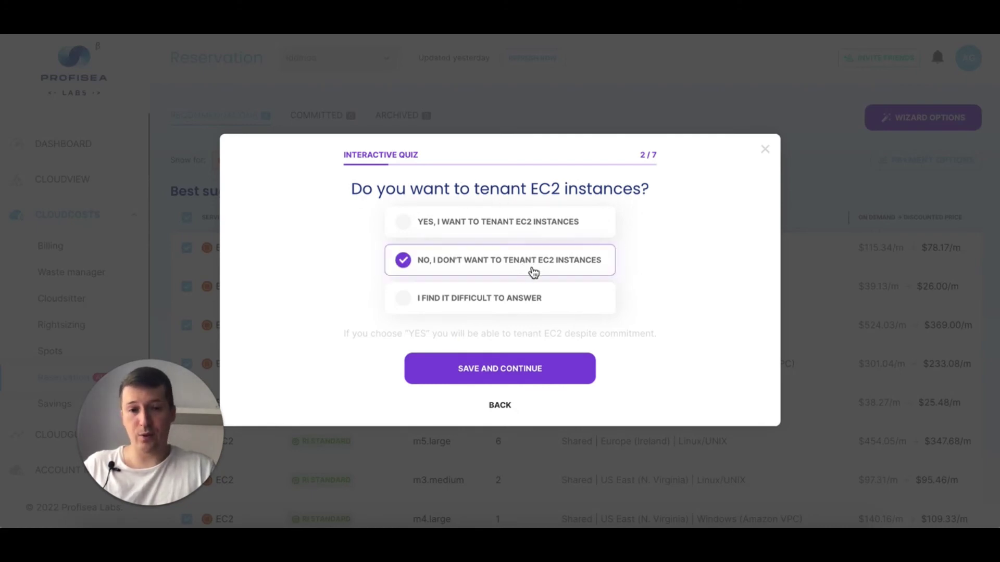
left_click(513, 370)
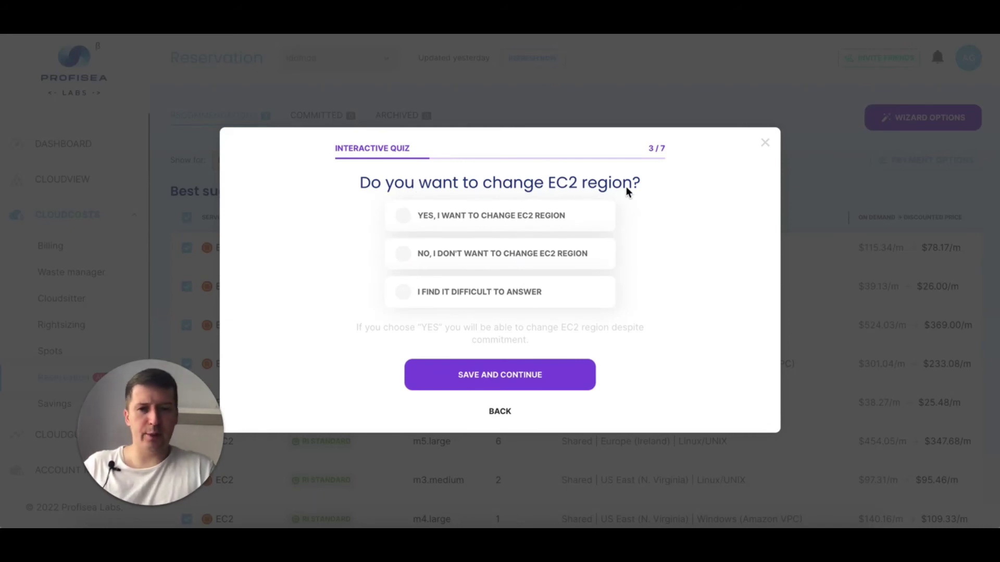
left_click(518, 258)
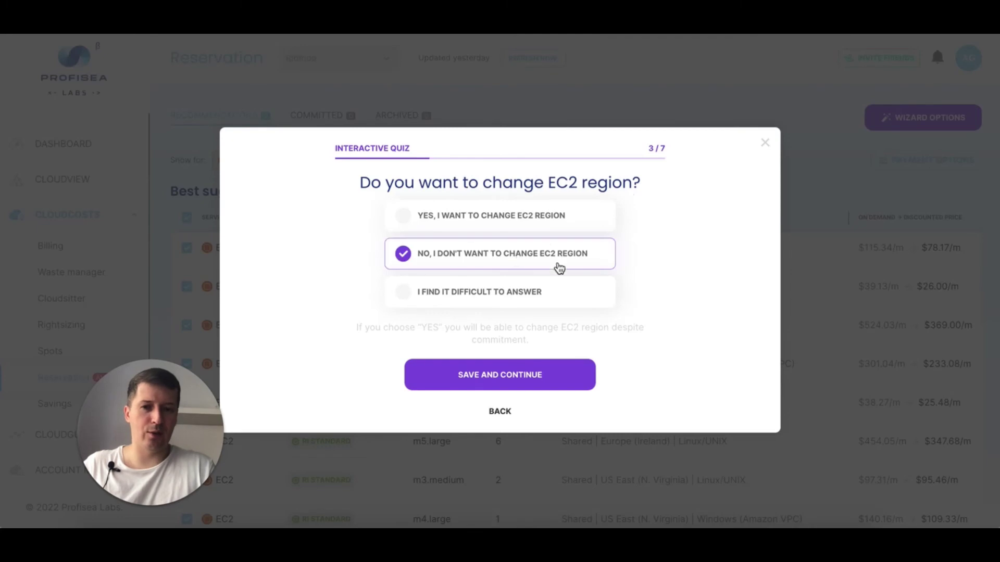
left_click(519, 376)
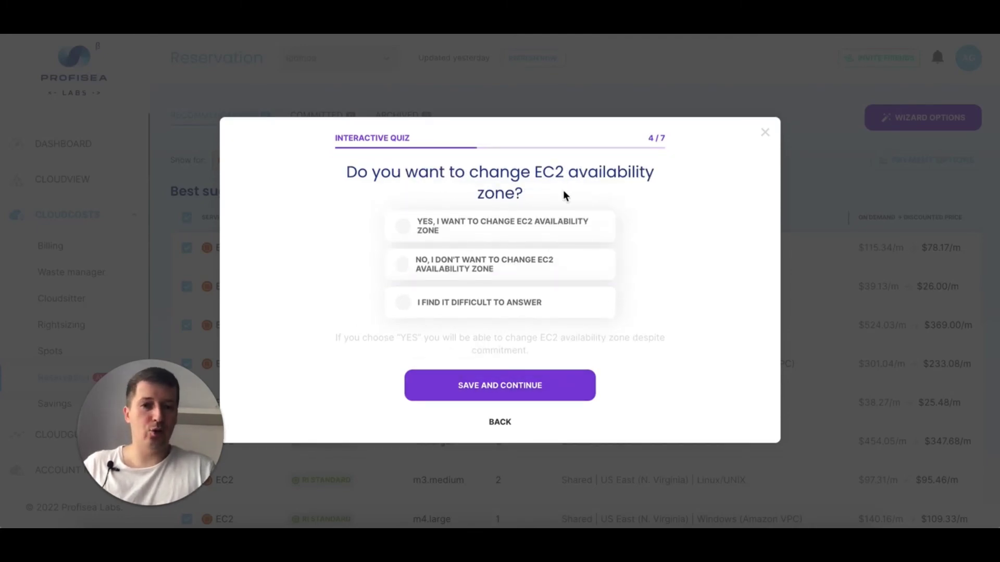
- Answer Yes to changing the EC2 availability zone and No to changing the EC2 type
left_click(430, 234)
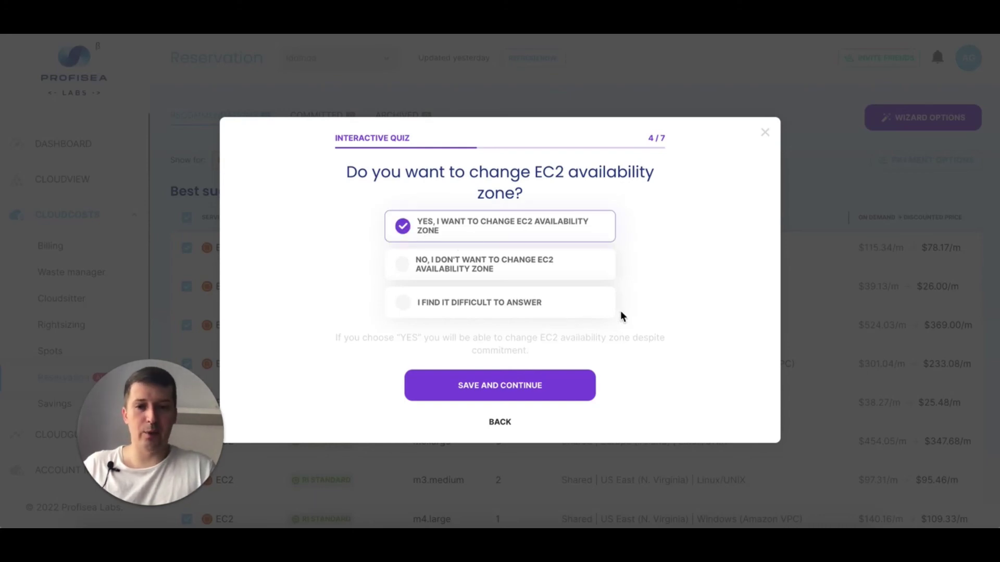
left_click(538, 384)
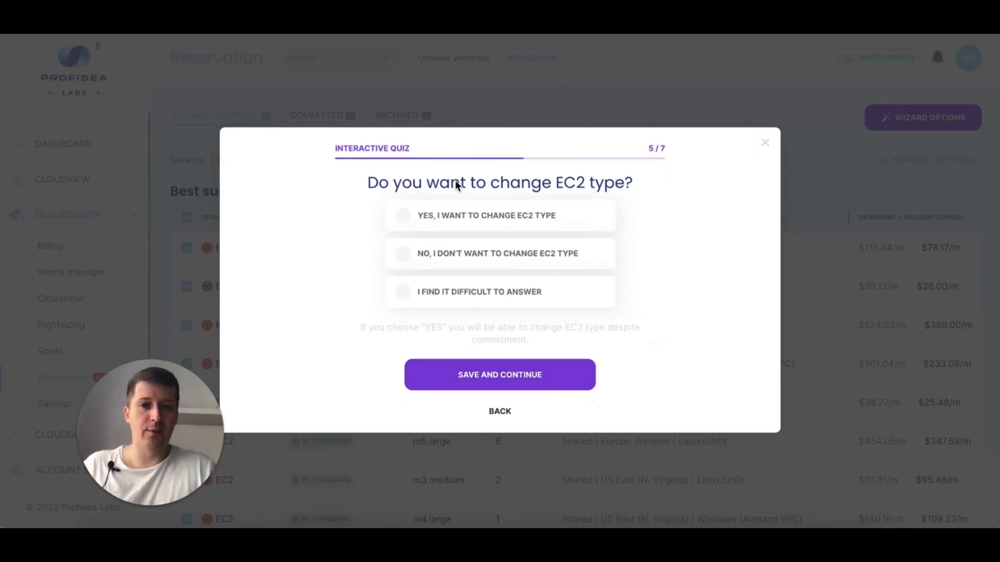
left_click(517, 263)
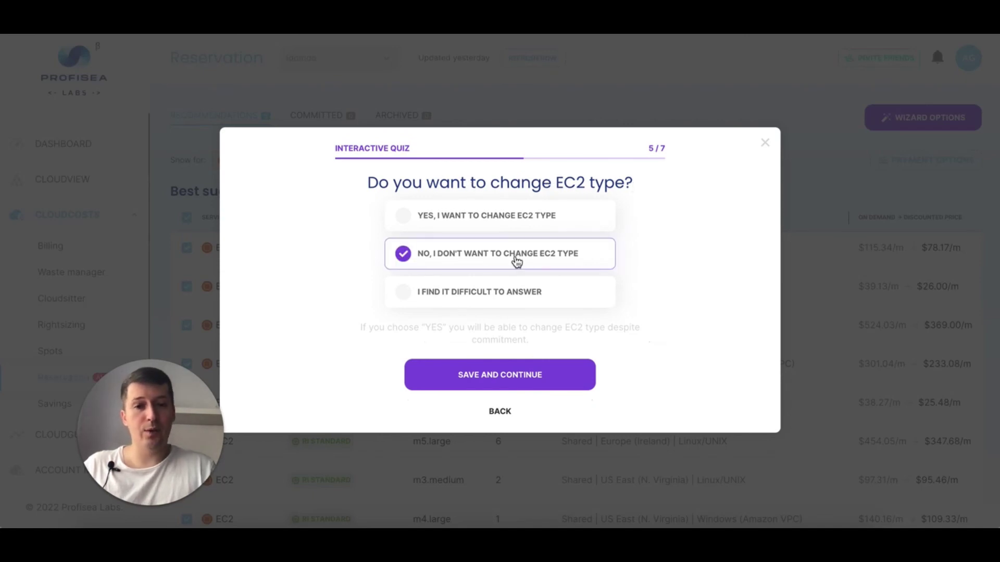
left_click(532, 376)
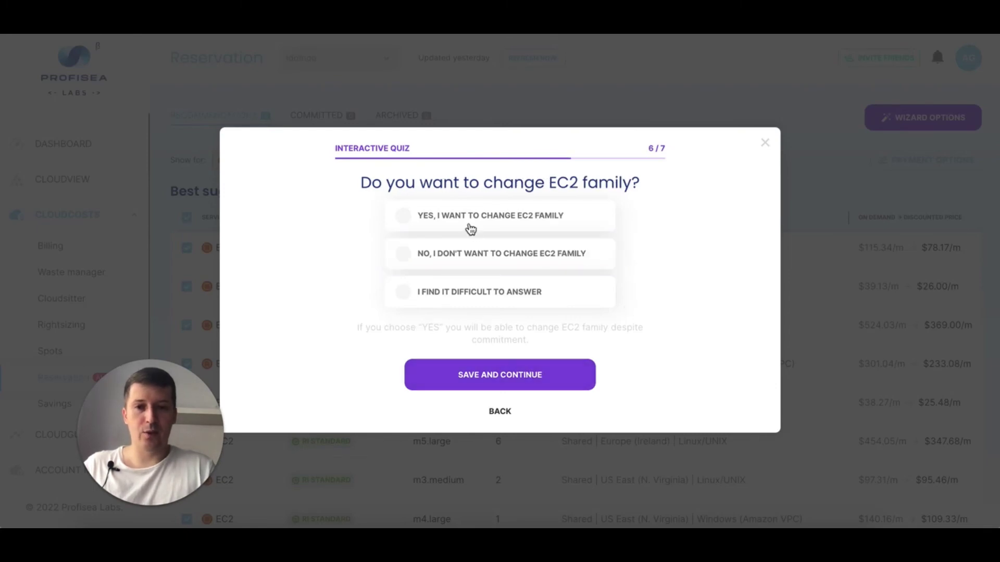
- Answer No to changing the EC2 family and OS, and finish the wizard by going to the recommendations
left_click(547, 256)
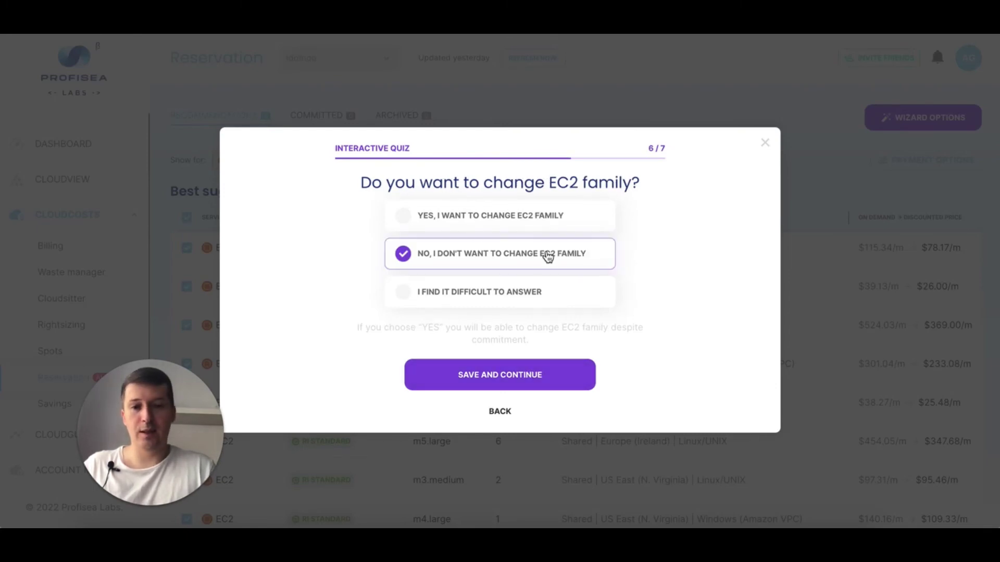
left_click(522, 368)
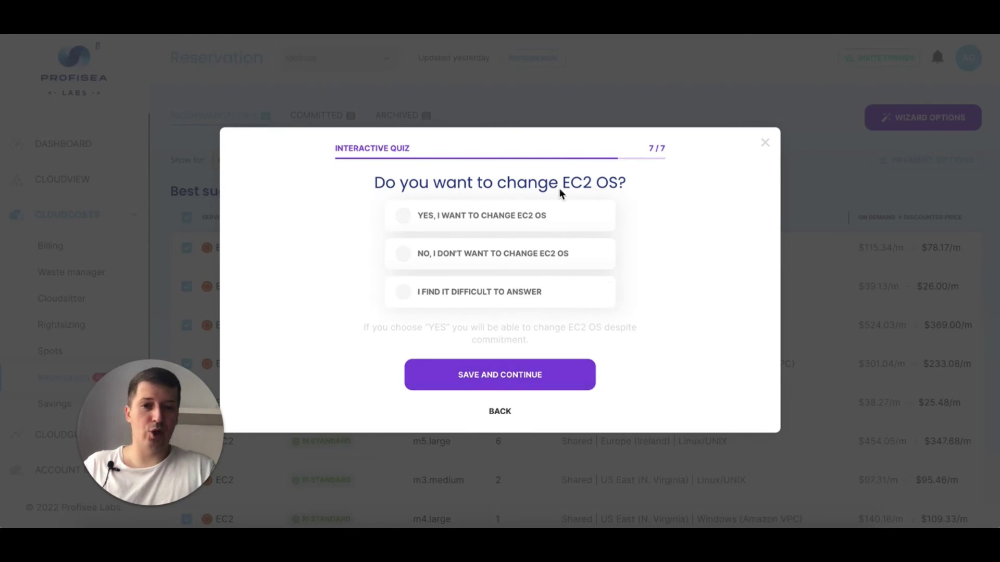
left_click(527, 255)
left_click(530, 373)
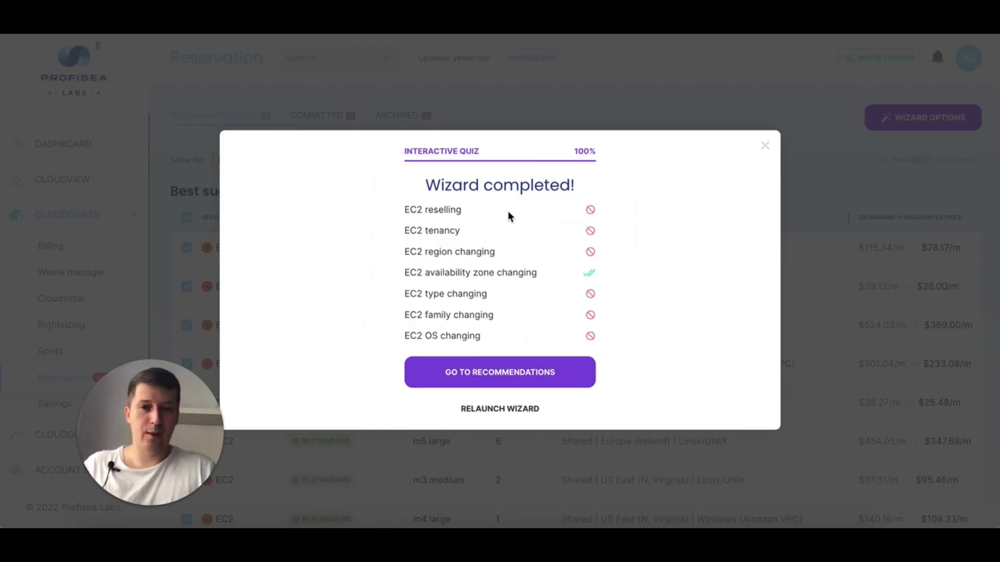
left_click(492, 382)
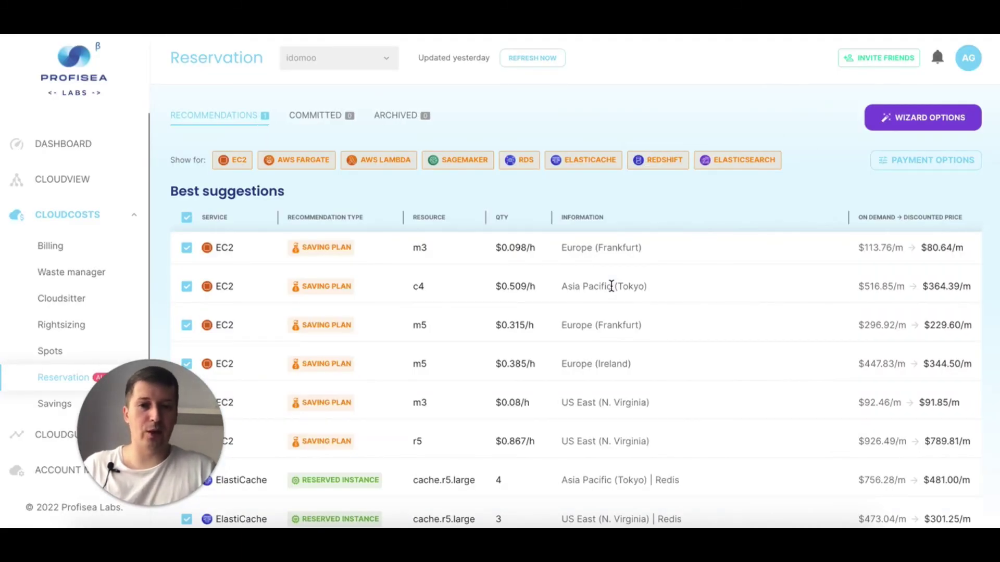
- Compare the on-demand and discounted prices of the EC2 m3 saving plan for Europe (Frankfurt)
scroll(596, 295, "down", 1)
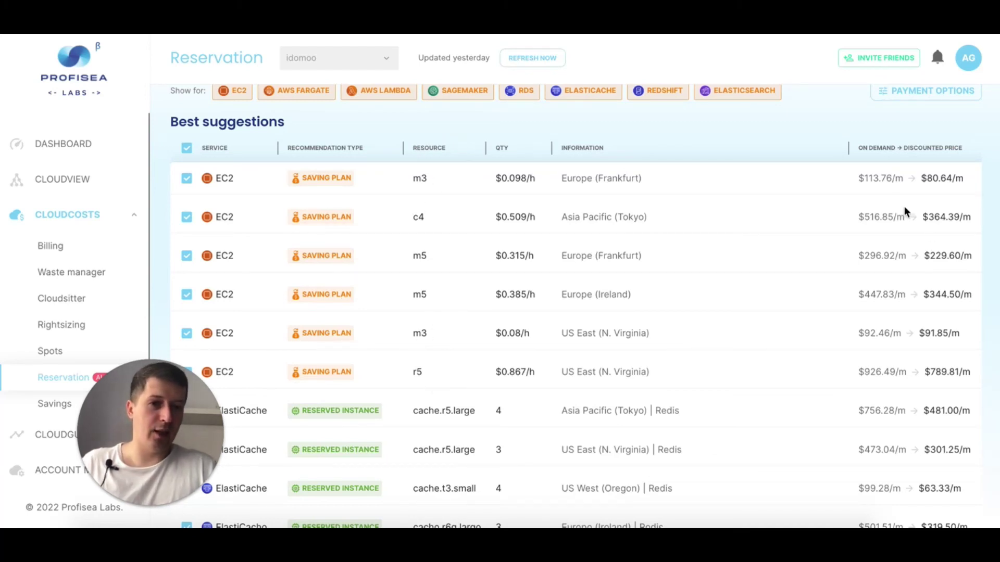
left_click_drag(896, 178, 865, 174)
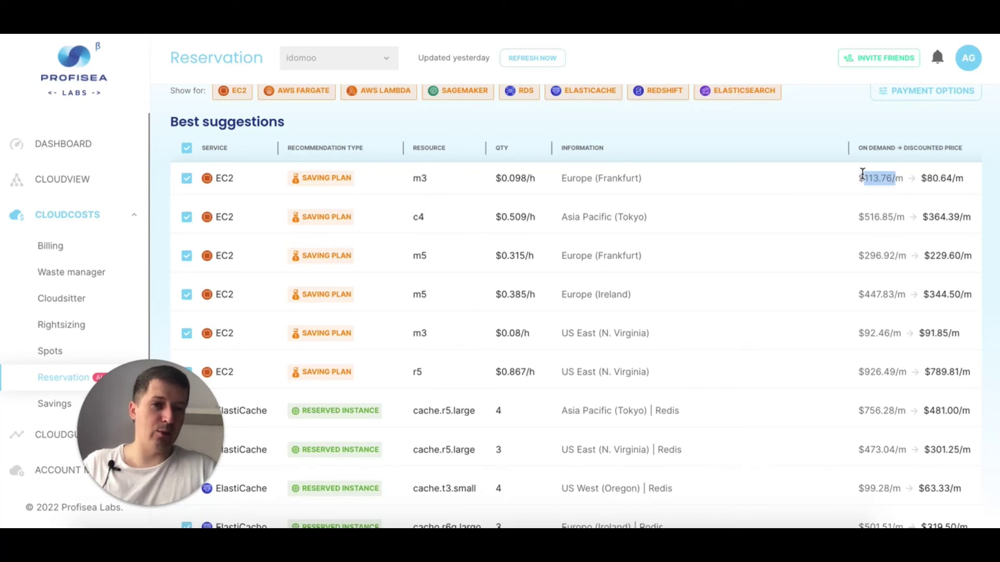
left_click(927, 180)
left_click_drag(967, 179, 926, 178)
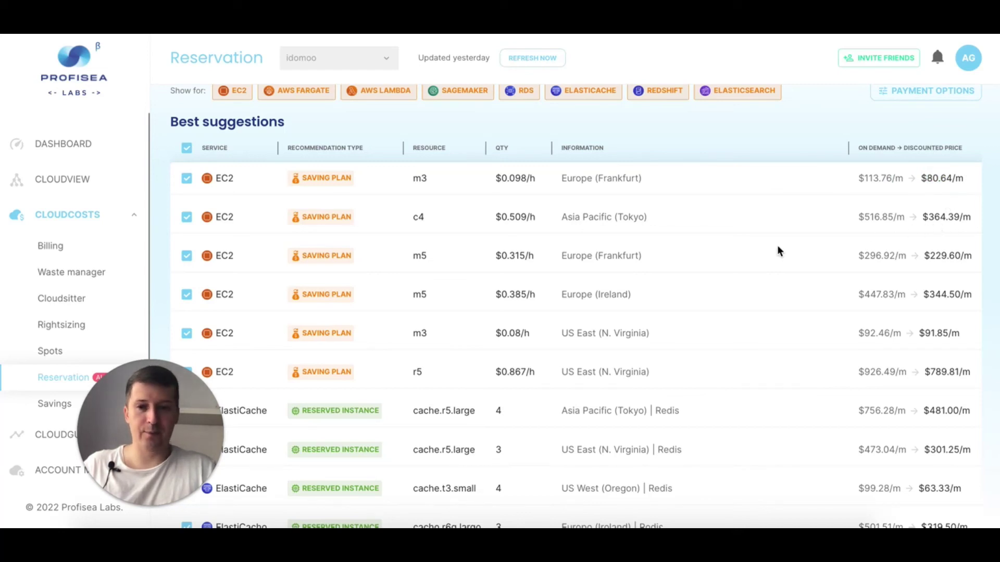
- Set the commitment period to 3 in the reservation payment options and apply it to the recommendations
scroll(833, 261, "up", 2)
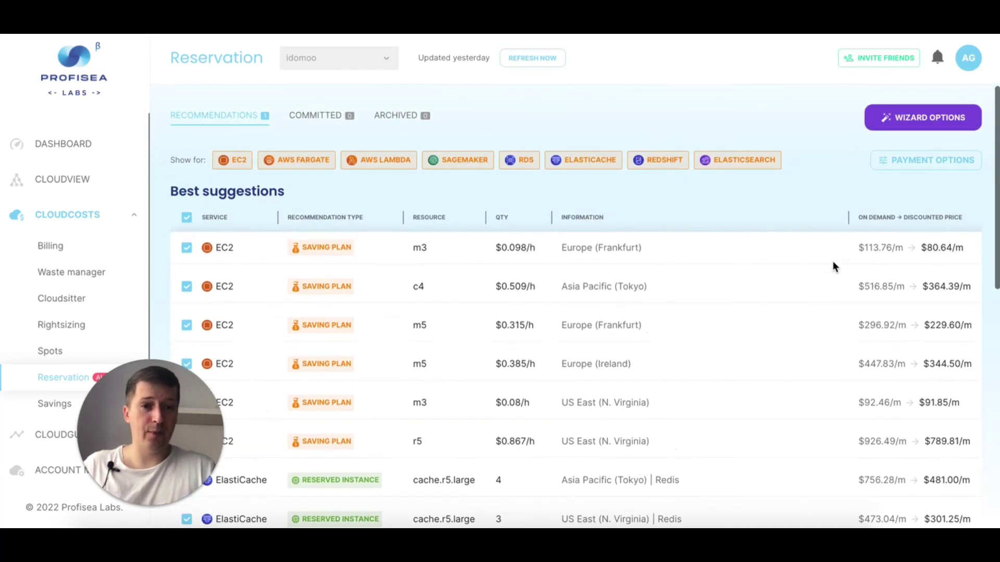
left_click(915, 167)
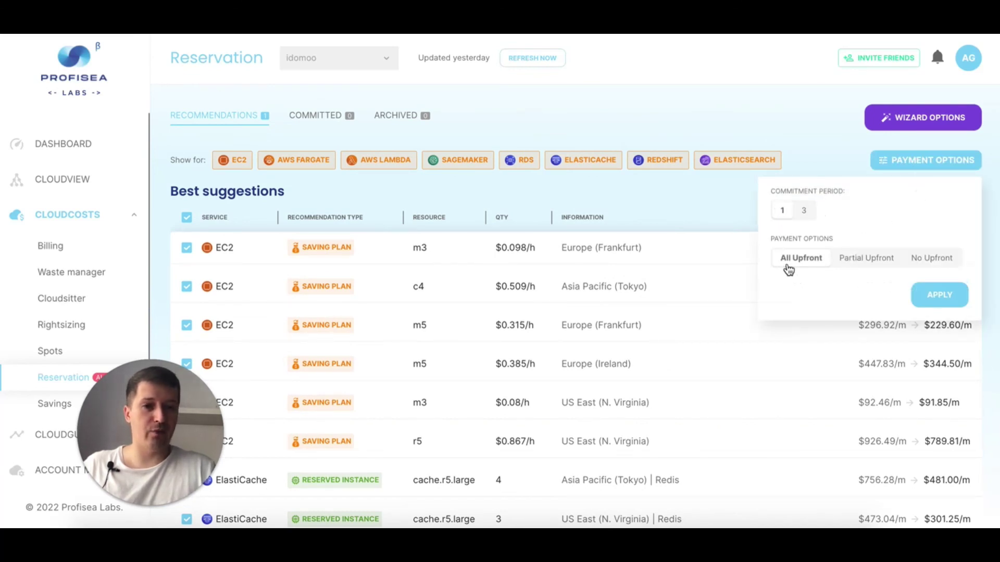
left_click(807, 213)
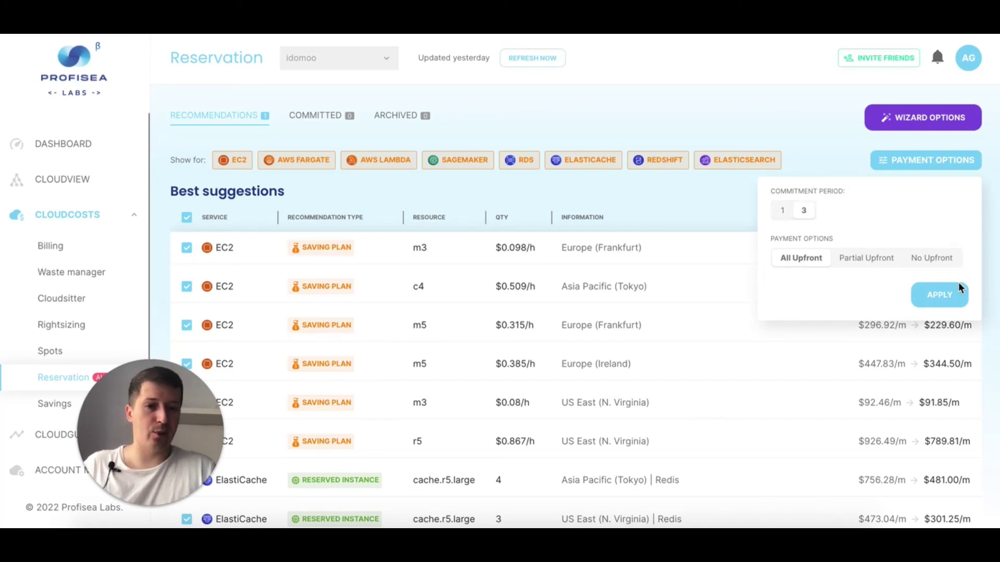
left_click(940, 297)
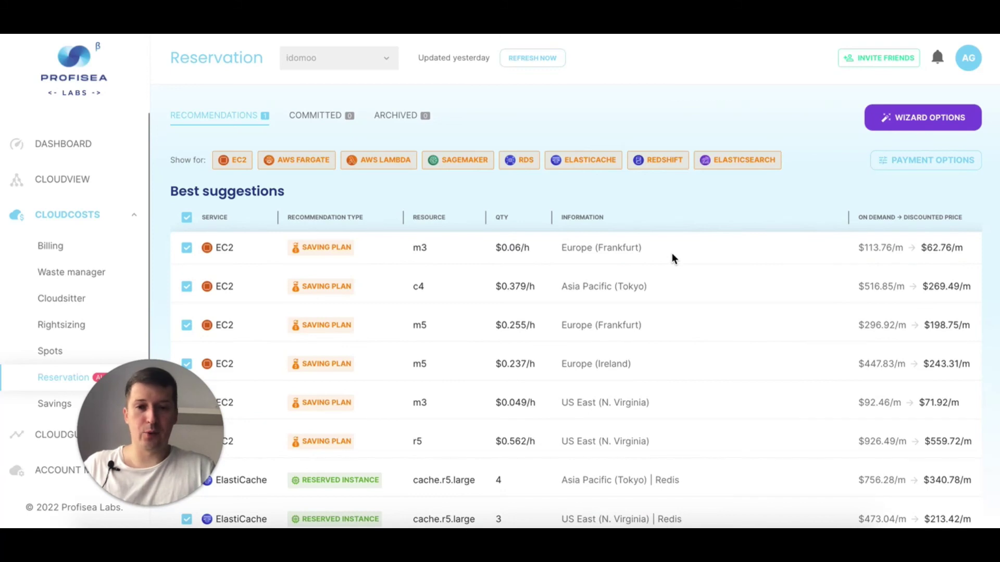
- Examine the reserved instance recommendations, comparing quantity and prices for the ElastiCache cache.r5.large nodes in Asia Pacific (Tokyo)
scroll(672, 255, "down", 2)
scroll(874, 317, "down", 5)
scroll(332, 221, "up", 1)
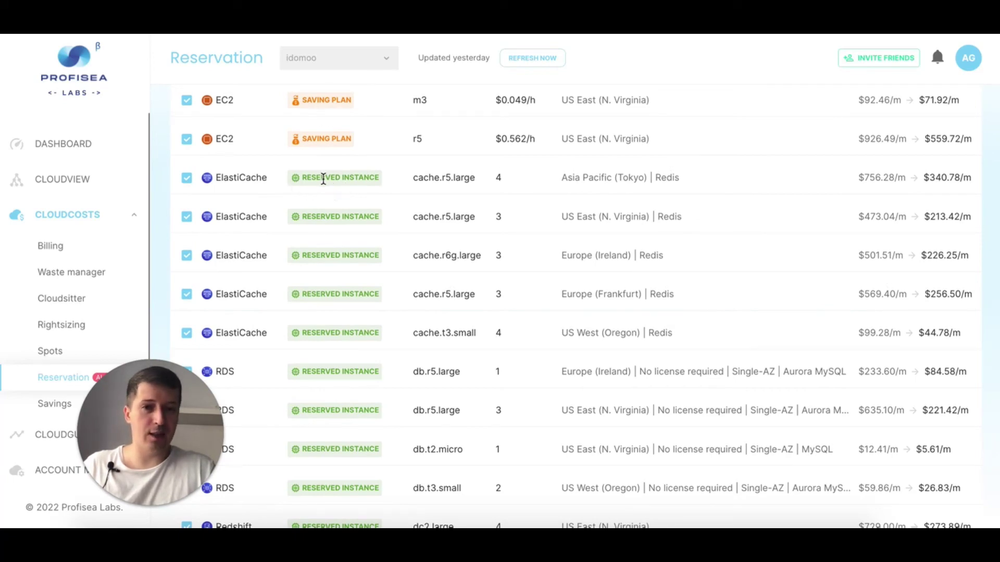
scroll(517, 191, "up", 6)
scroll(517, 192, "down", 3)
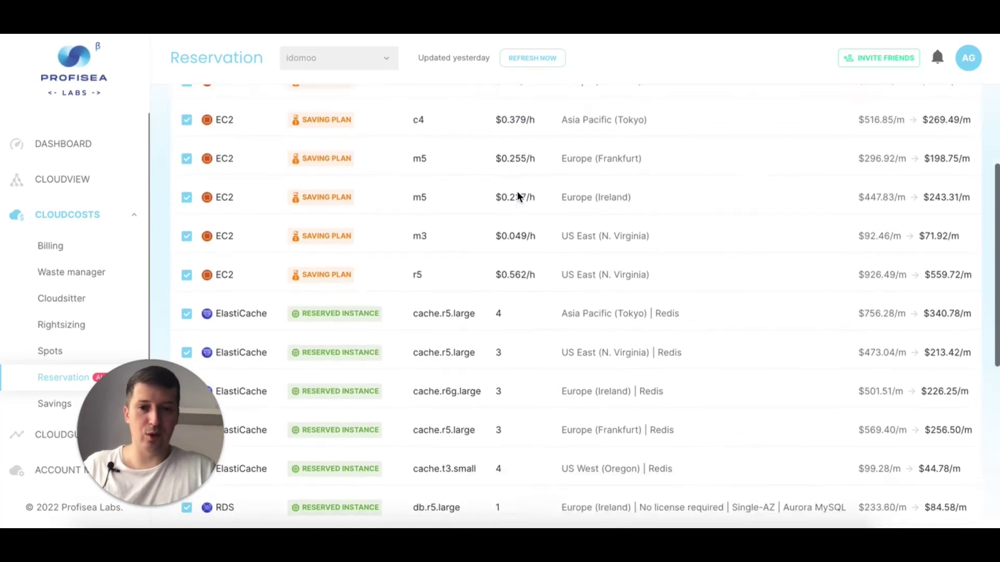
scroll(517, 192, "down", 3)
left_click_drag(506, 221, 405, 226)
left_click_drag(863, 218, 880, 222)
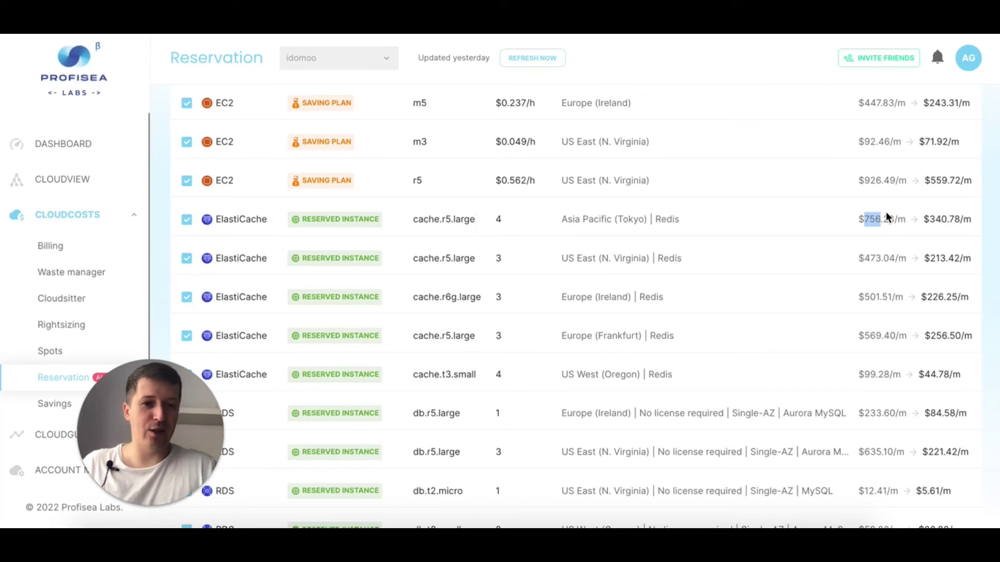
left_click(931, 221)
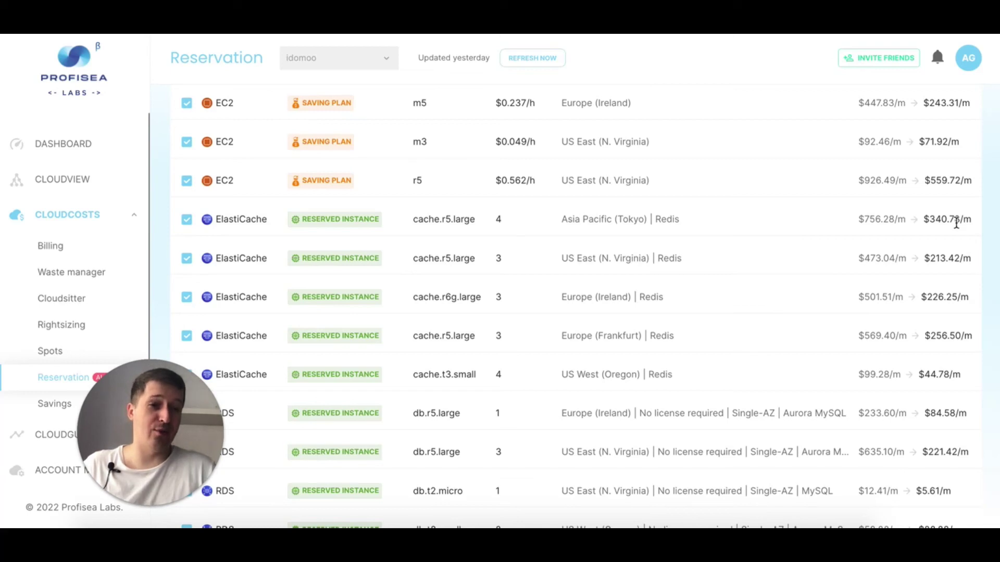
mouse_move(955, 222)
left_mouse_down()
mouse_move(929, 221)
mouse_move(953, 225)
mouse_move(941, 221)
left_mouse_up()
- Check the total on-demand and discounted costs and the monthly savings below the reservation recommendations
scroll(964, 233, "down", 5)
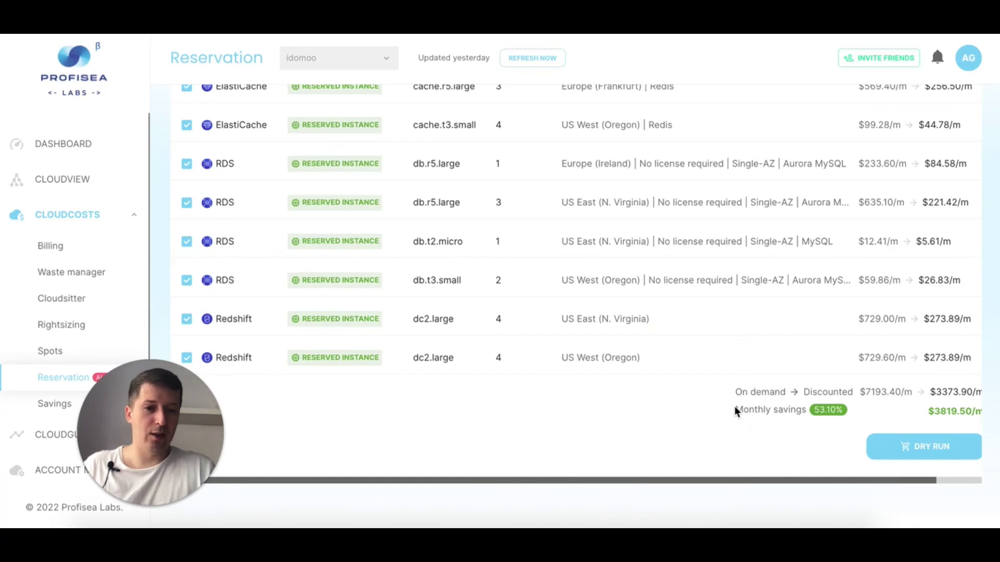
left_click_drag(735, 410, 798, 409)
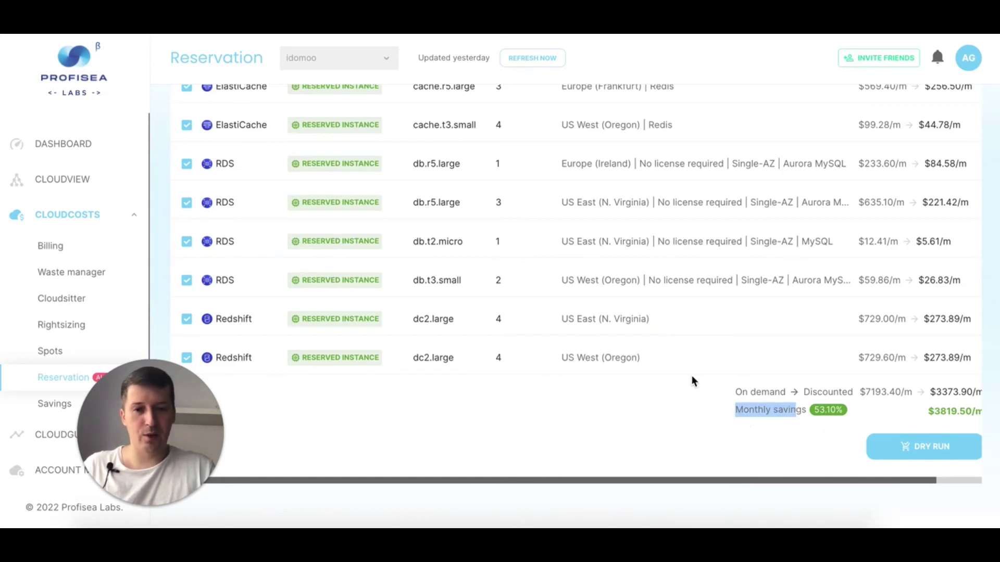
left_click(835, 413)
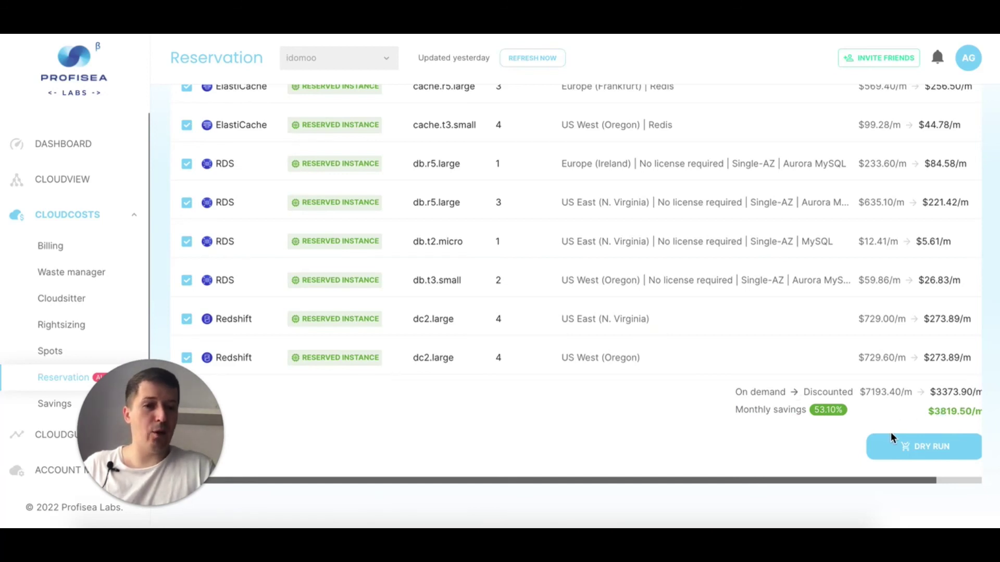
- Open the dry run of the reservation purchase, review its summary and confirmation requirements, and cancel it
left_click(933, 456)
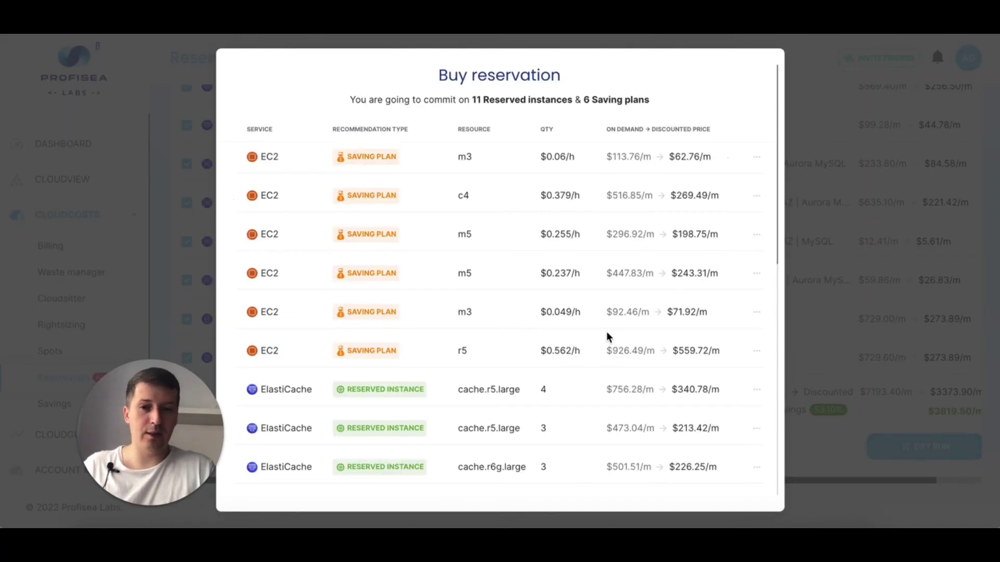
scroll(608, 337, "down", 10)
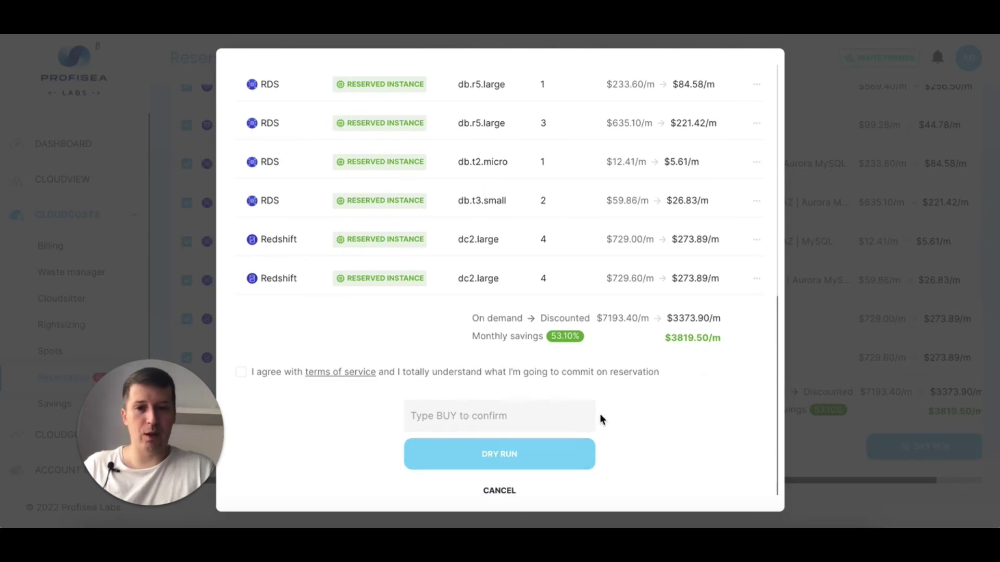
left_click(499, 491)
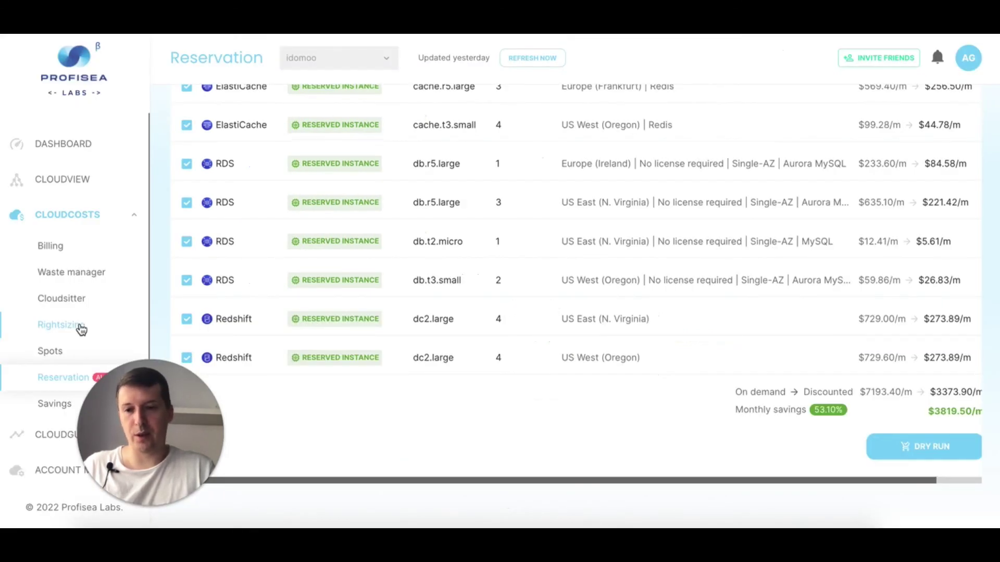
- Open Cloudguard and inspect the instances listed under the "Instance Type is from previous generation" alert, collapsing it when done
scroll(81, 328, "down", 3)
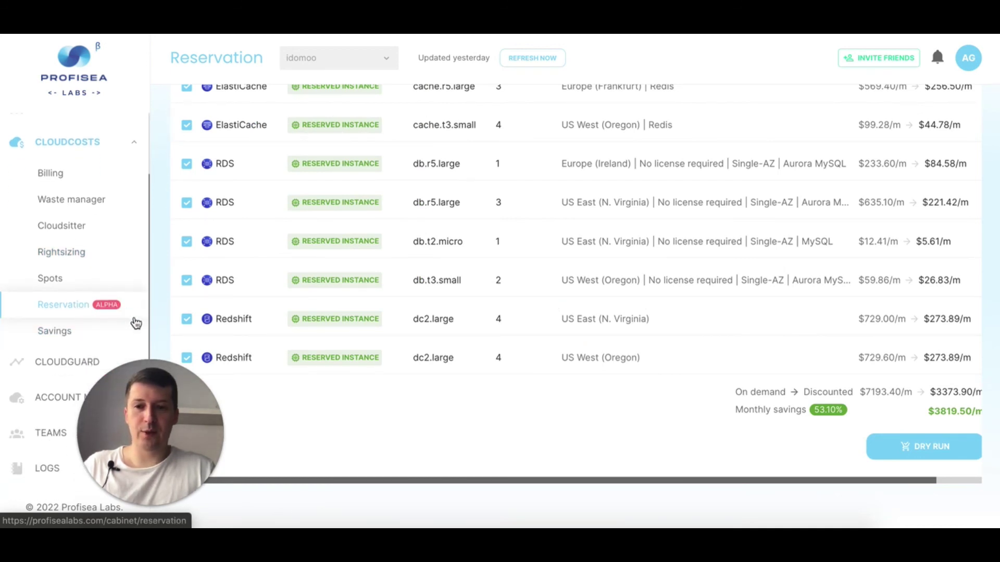
left_click(69, 363)
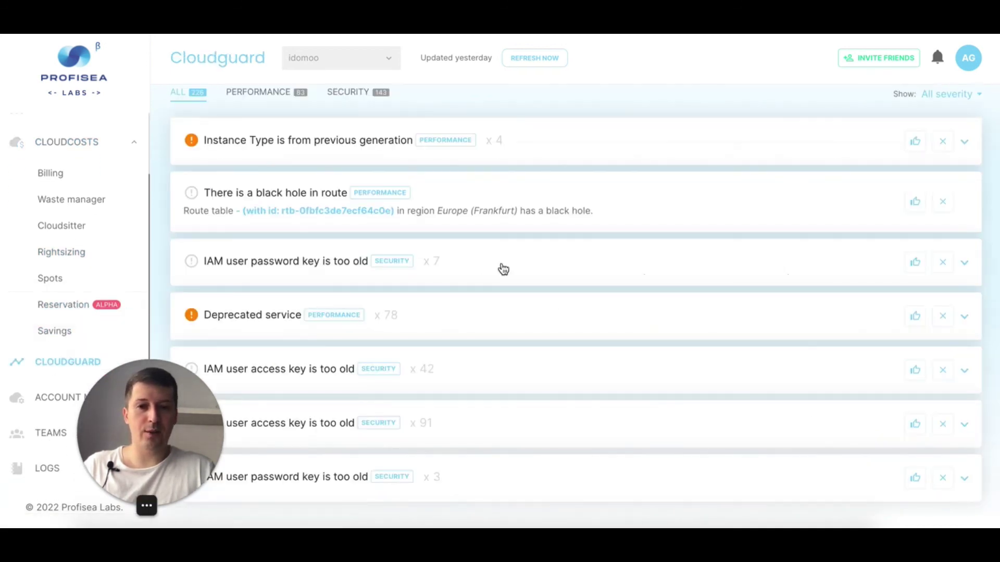
scroll(564, 226, "up", 1)
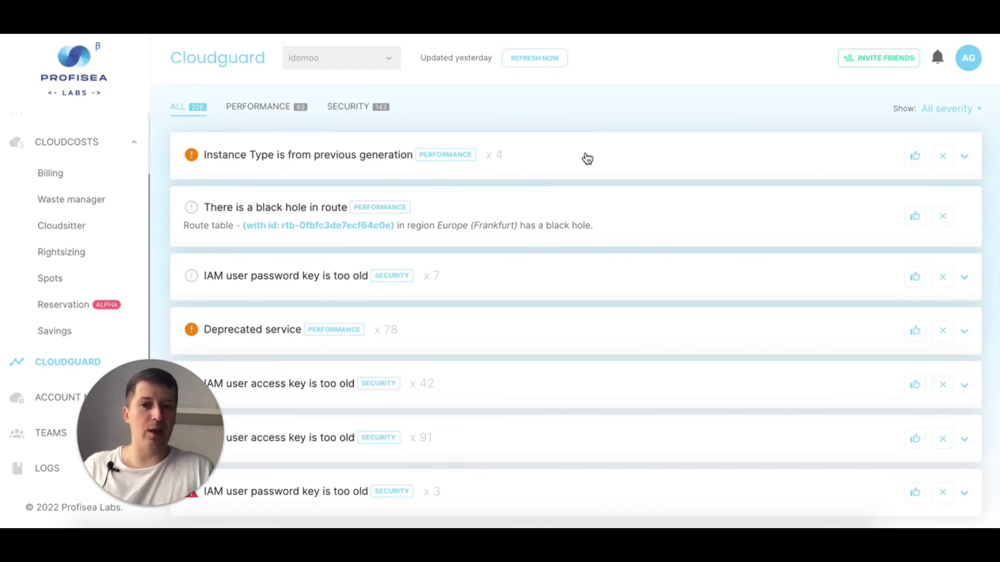
left_click(570, 170)
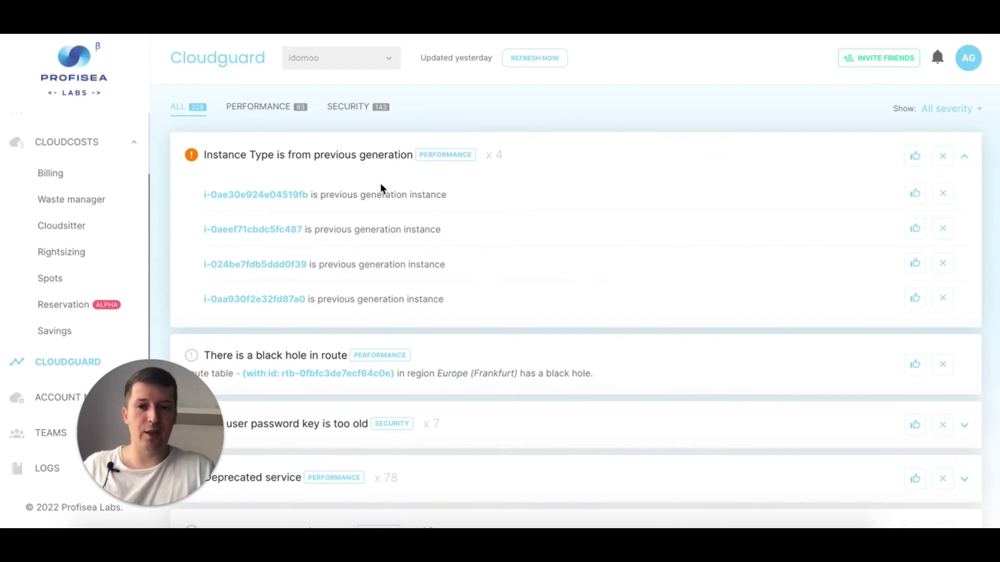
left_click(555, 169)
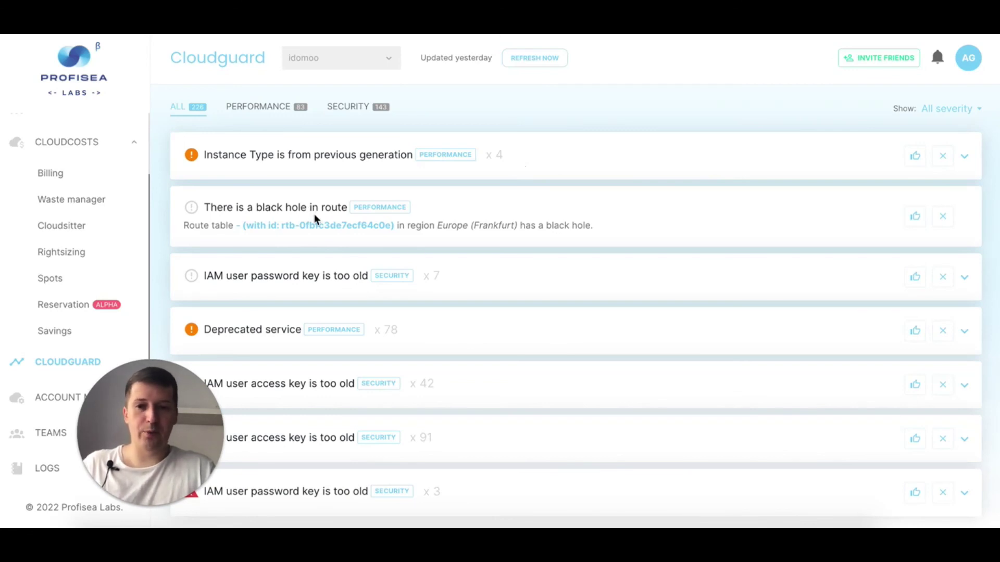
- Expand the "Deprecated service" alert and review its deprecated classic load balancers and APIs
scroll(528, 219, "down", 1)
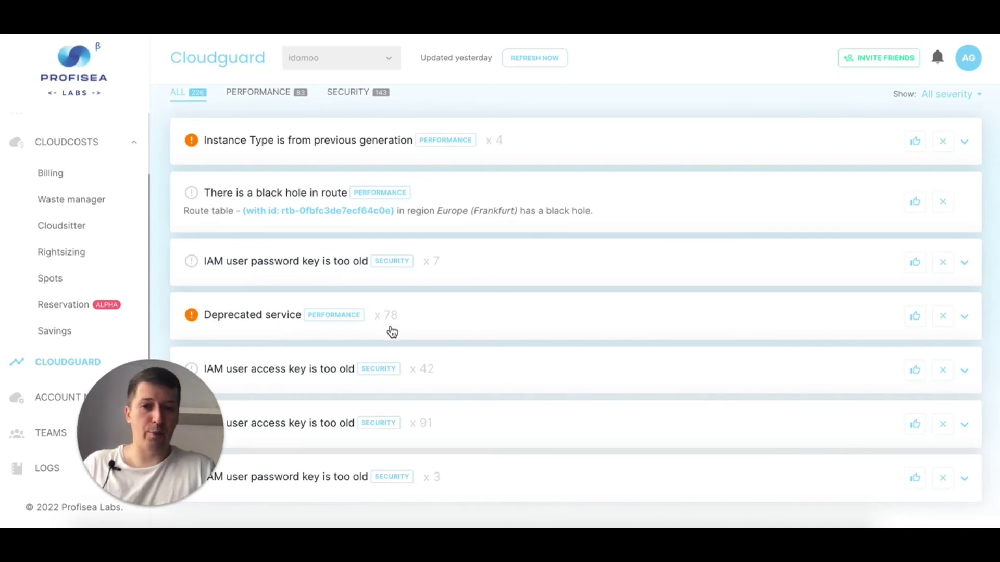
left_click(457, 319)
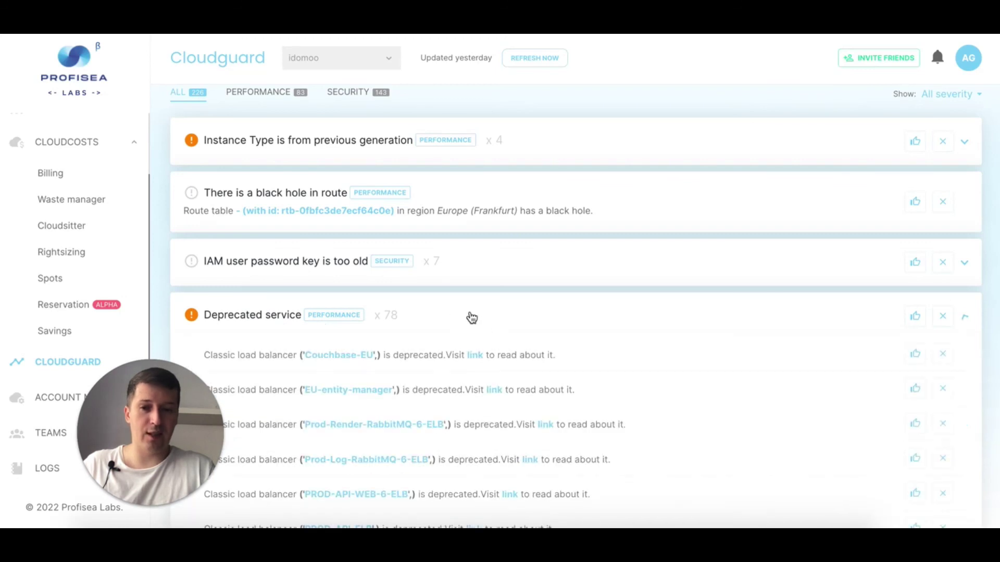
scroll(575, 322, "down", 3)
left_click_drag(218, 166, 264, 166)
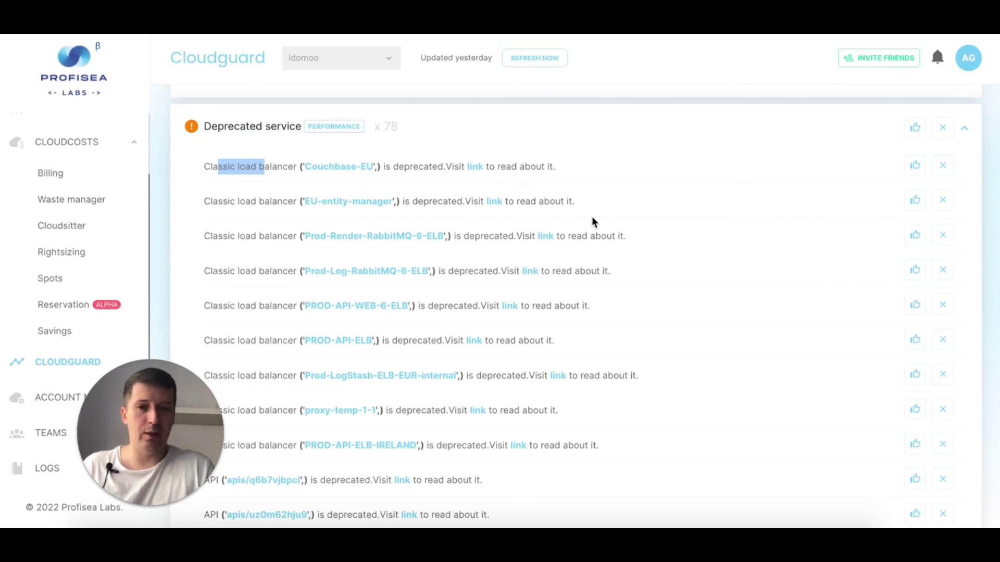
scroll(660, 225, "down", 15)
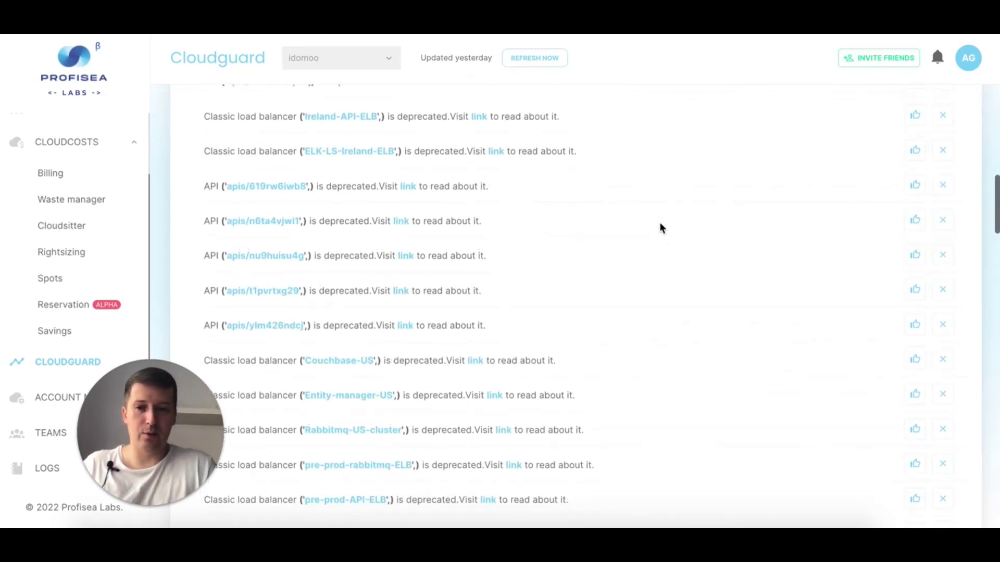
scroll(660, 227, "down", 5)
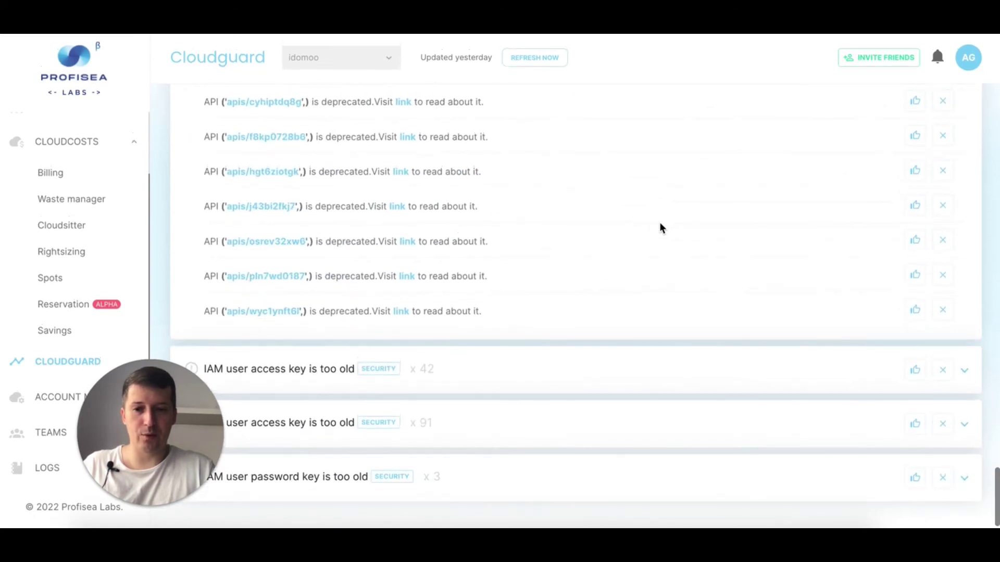
scroll(660, 228, "up", 10)
scroll(660, 228, "up", 5)
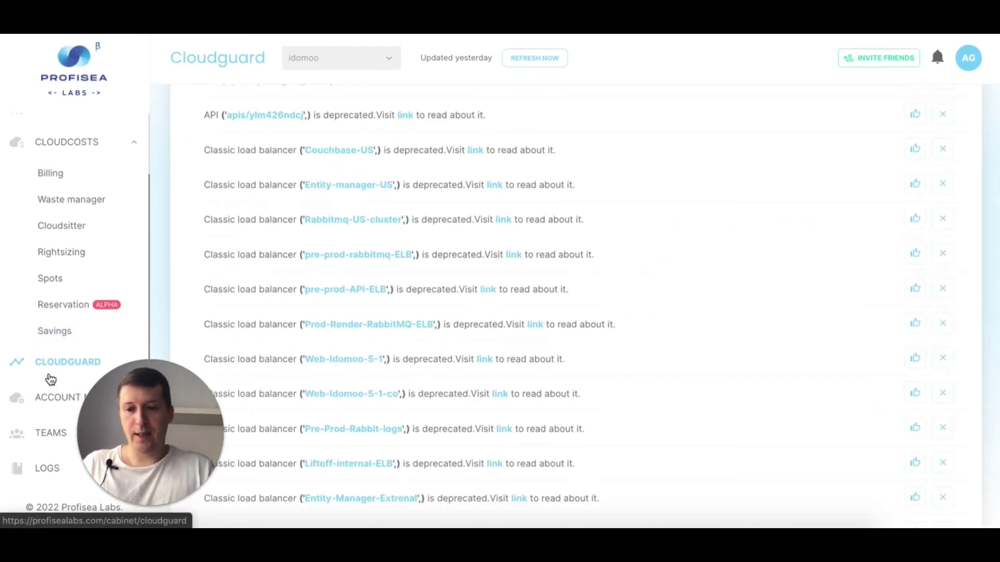
- View the connected AWS accounts in the Account manager, and show the Teams members for the PS STG and DEV account
left_click(51, 399)
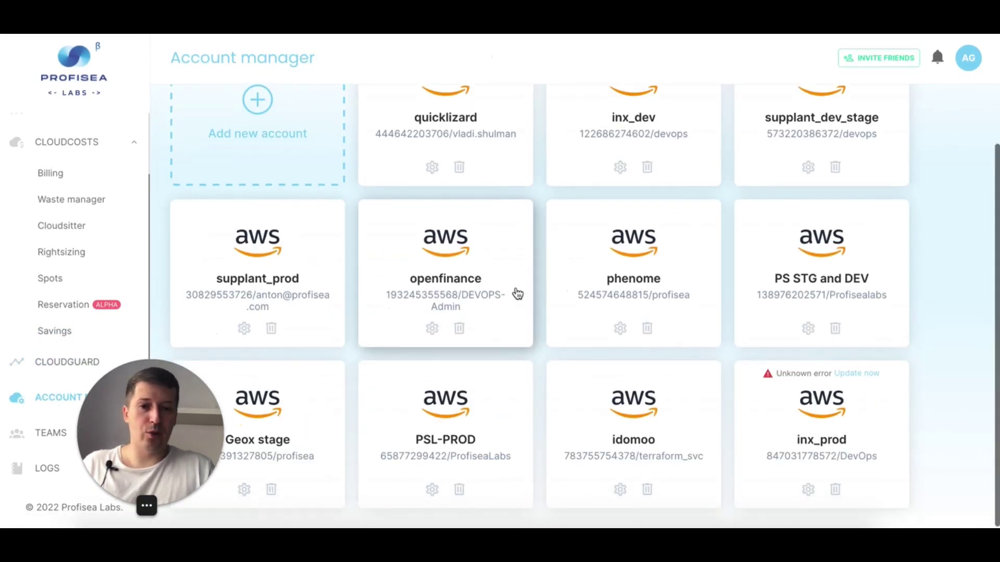
scroll(515, 292, "up", 2)
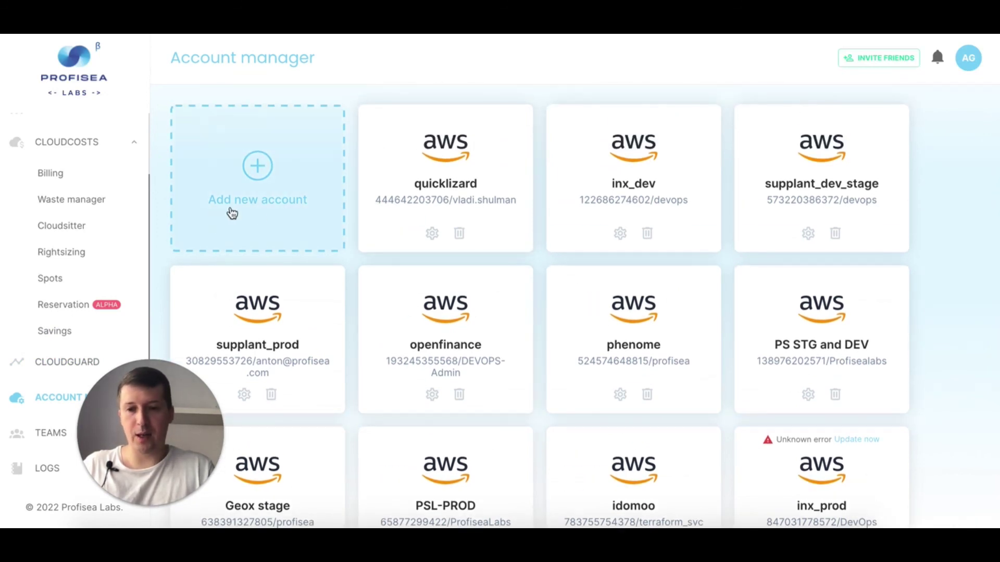
left_click(47, 442)
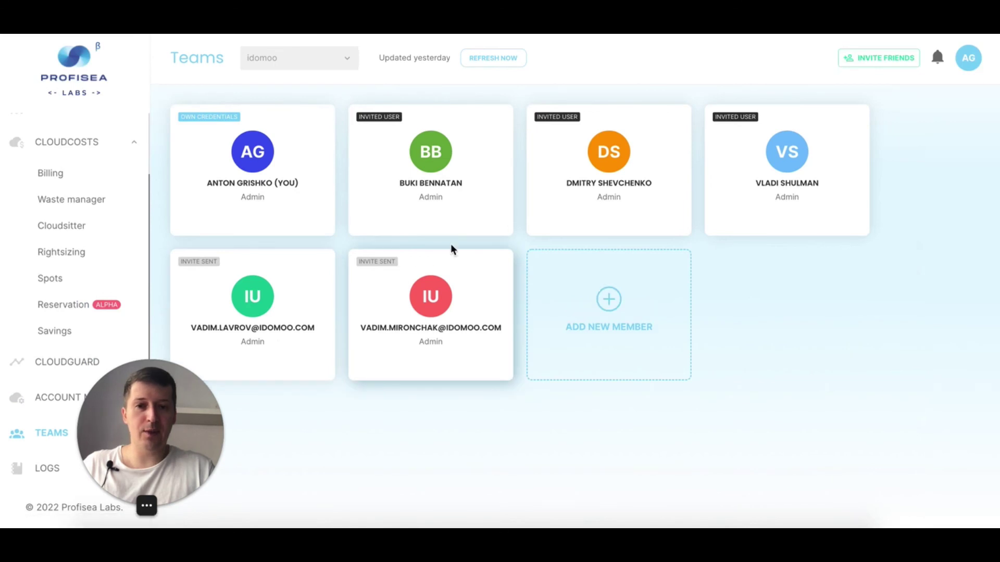
left_click(301, 52)
left_click(285, 114)
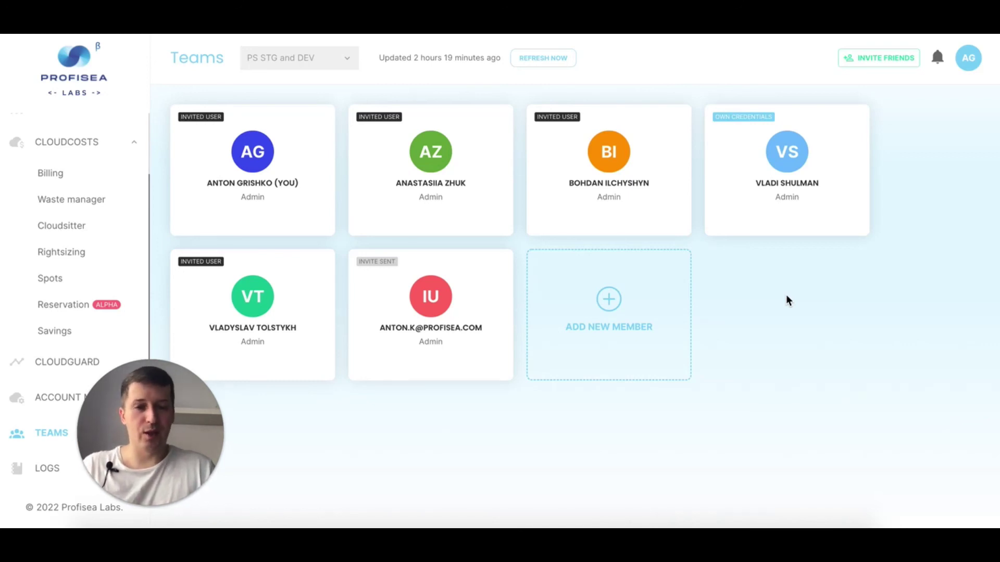
- Start a new team member with the User role, allowing Architecture with edit mode, Billing, and Cloudsitter without edit mode
left_click(650, 323)
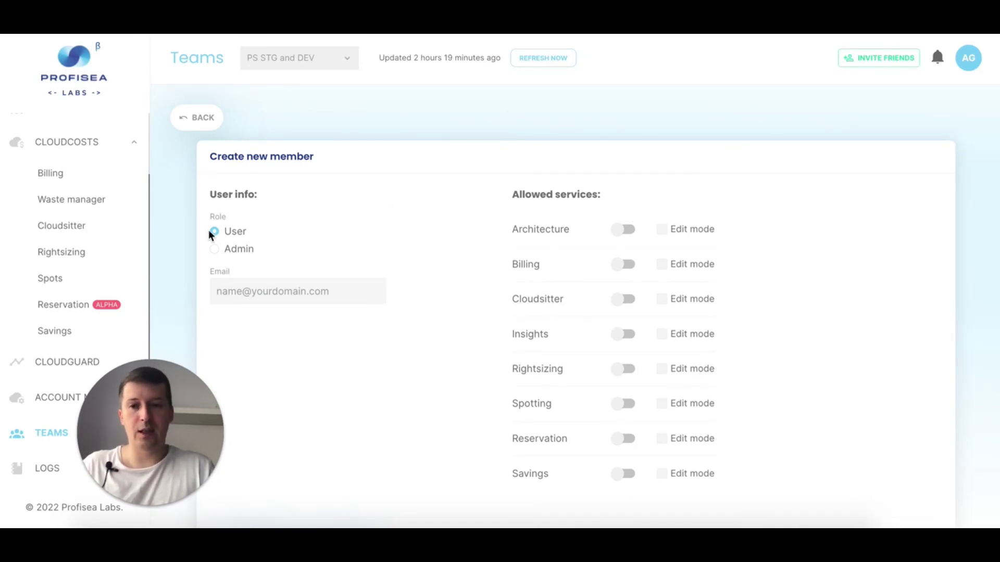
scroll(534, 270, "down", 1)
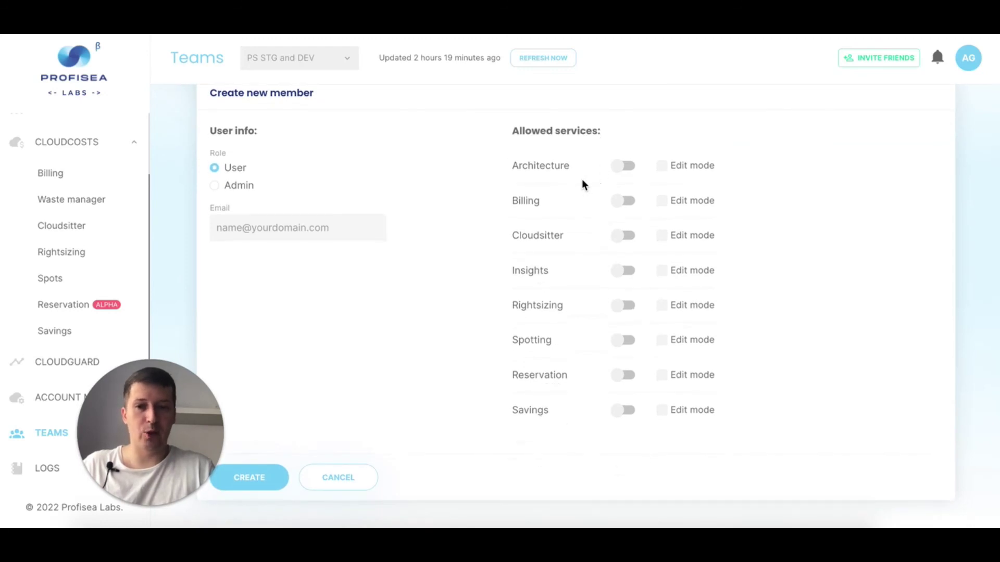
left_click(626, 167)
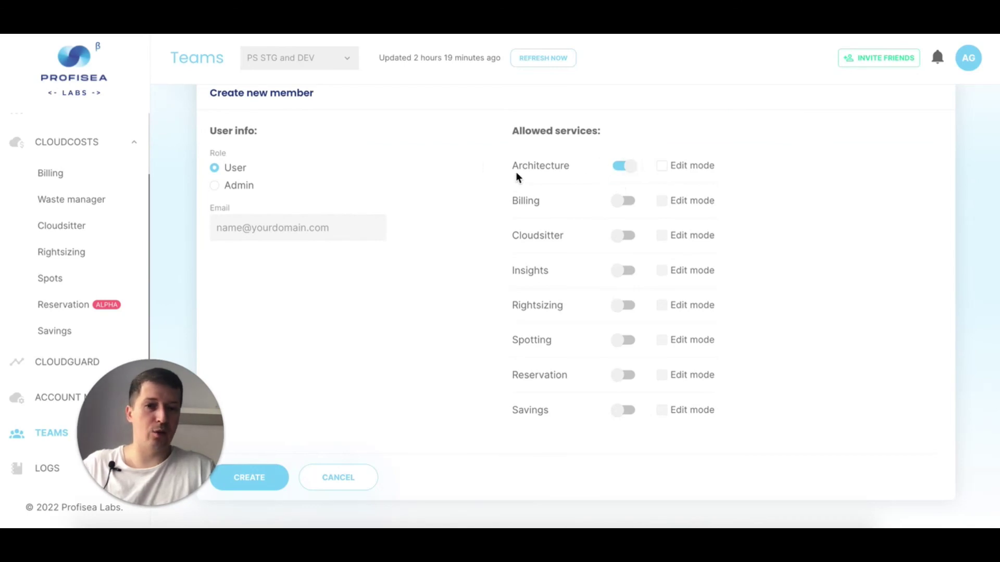
left_click(660, 169)
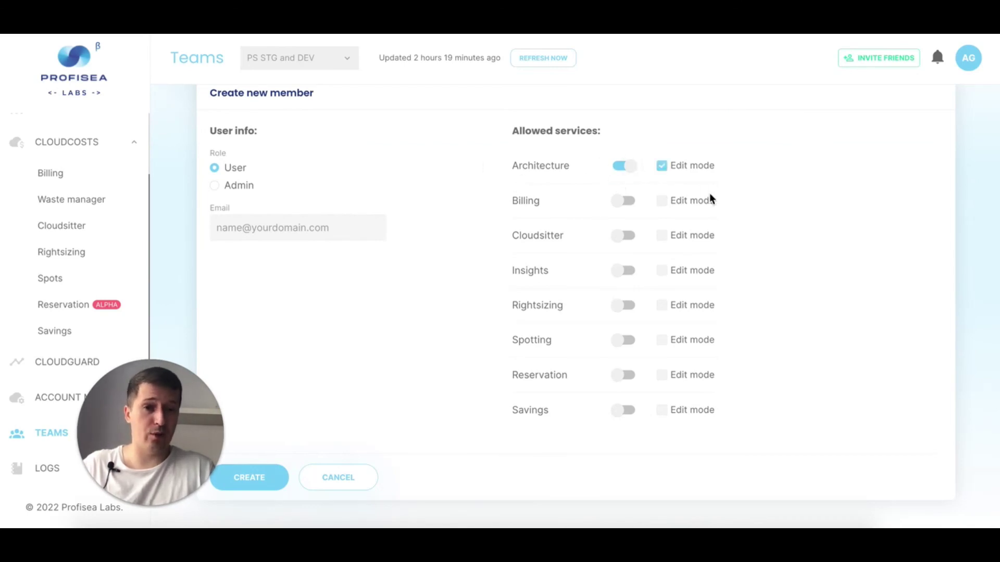
left_click(626, 203)
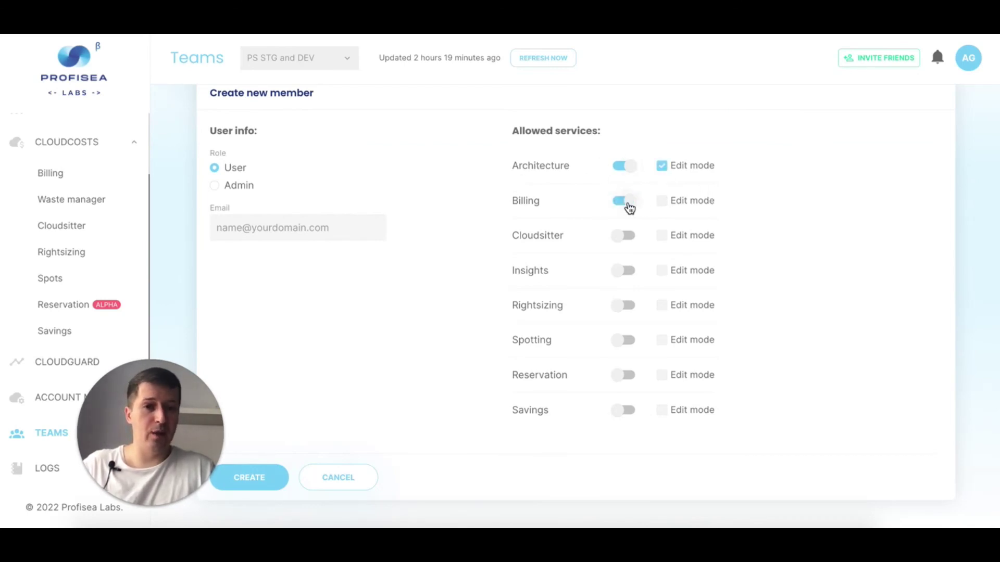
left_click(626, 236)
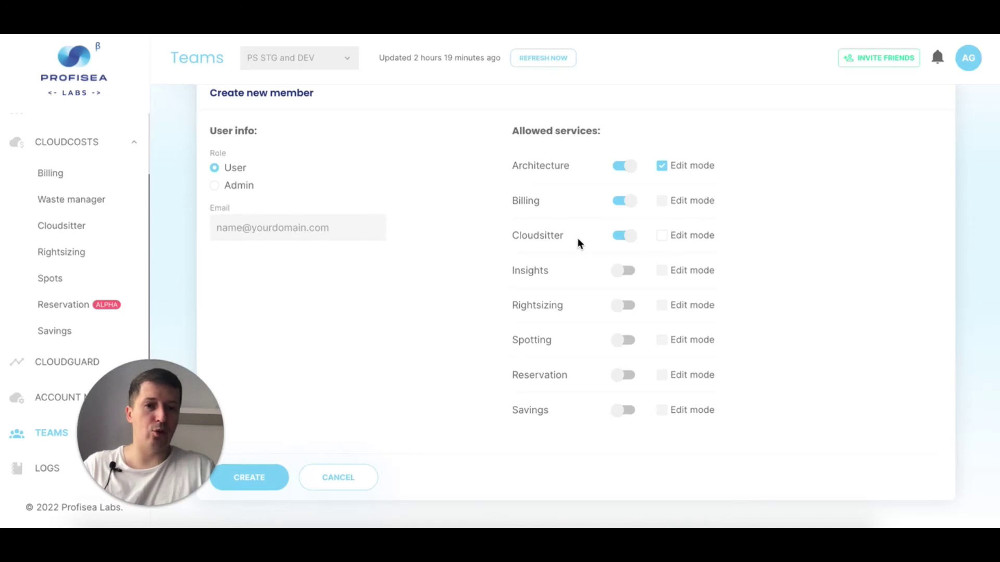
left_click_drag(714, 235, 672, 234)
left_click(737, 239)
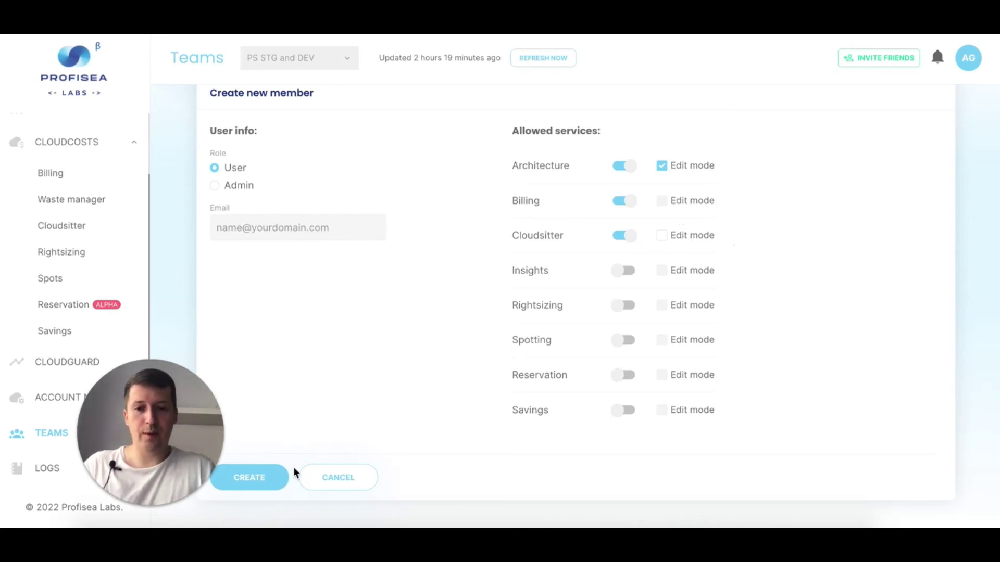
- Switch the new member's role to Admin to view its access, and cancel the member creation
left_click(220, 190)
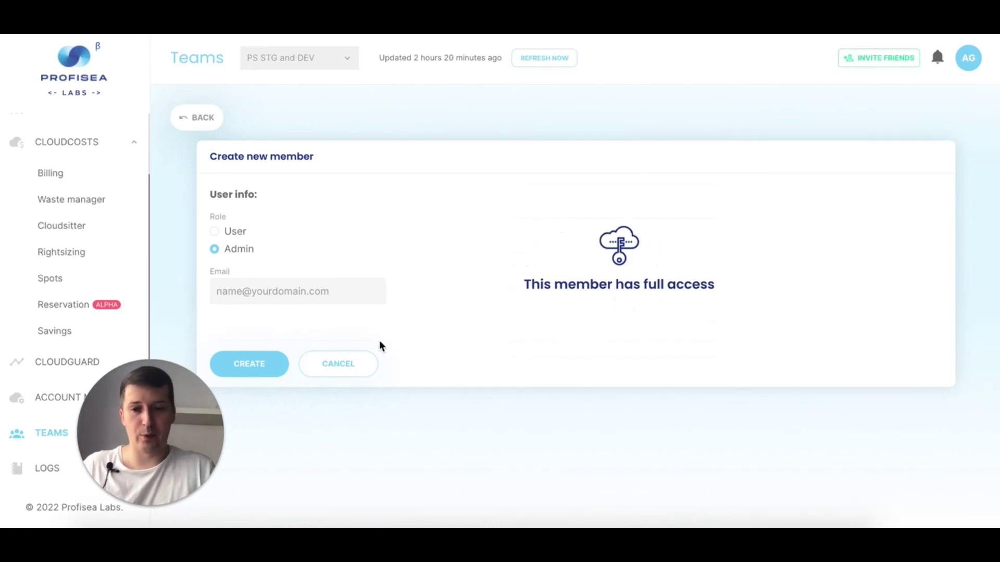
left_click(349, 364)
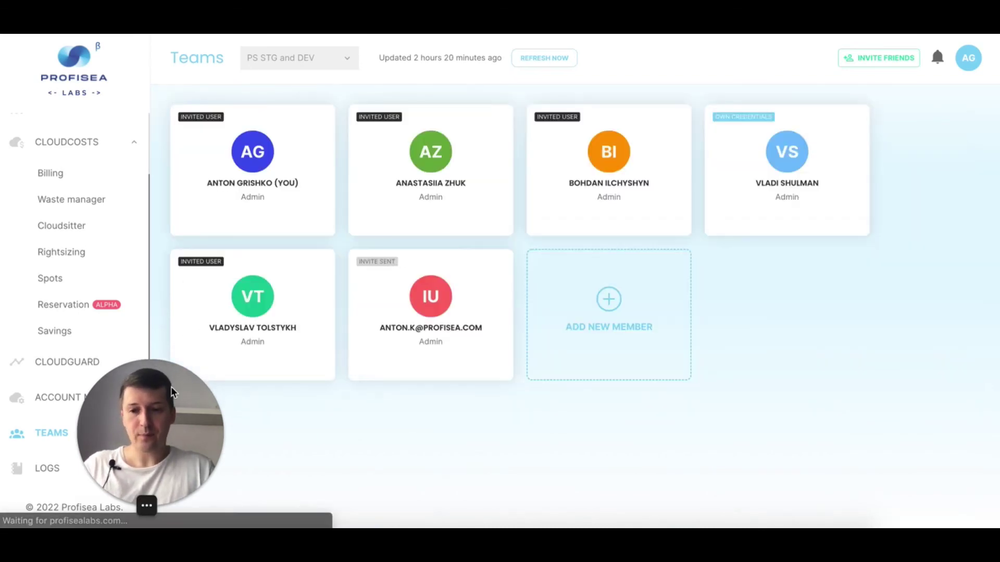
- Open the activity logs for PS STG and DEV and review the actions, resources, and responsible users of the recent entries
left_click(48, 468)
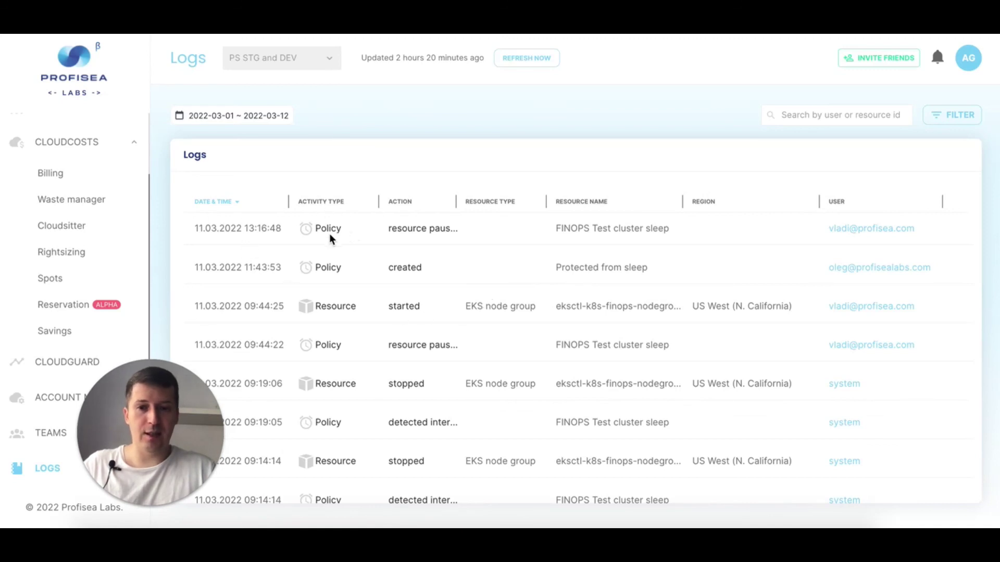
left_click_drag(387, 228, 461, 229)
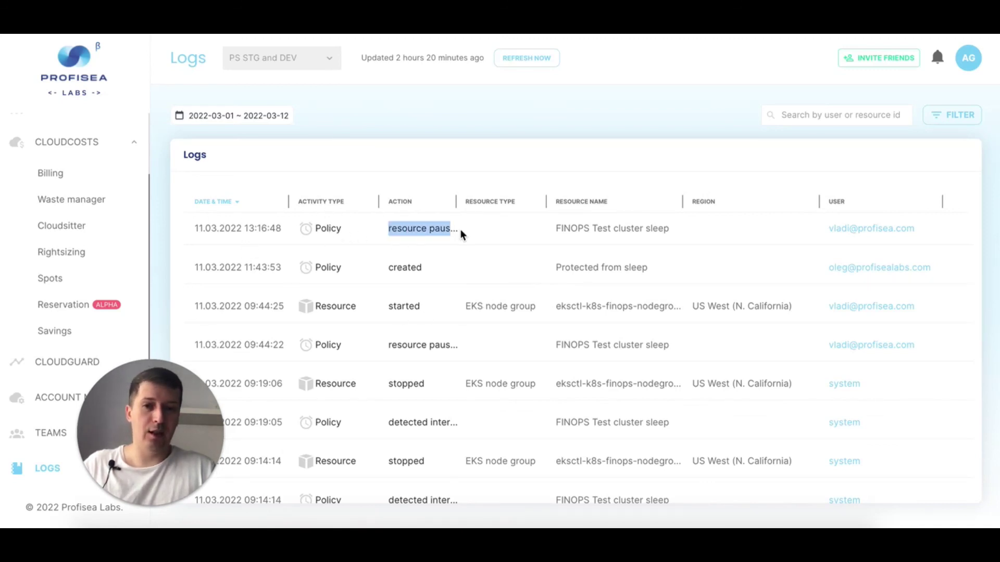
left_click(458, 228)
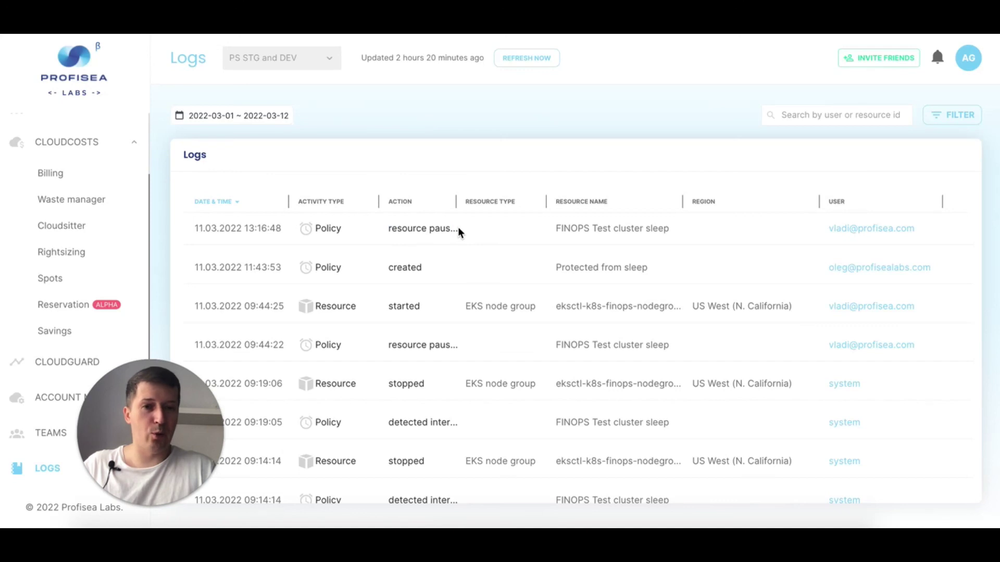
left_click_drag(939, 234, 815, 232)
left_click(721, 246)
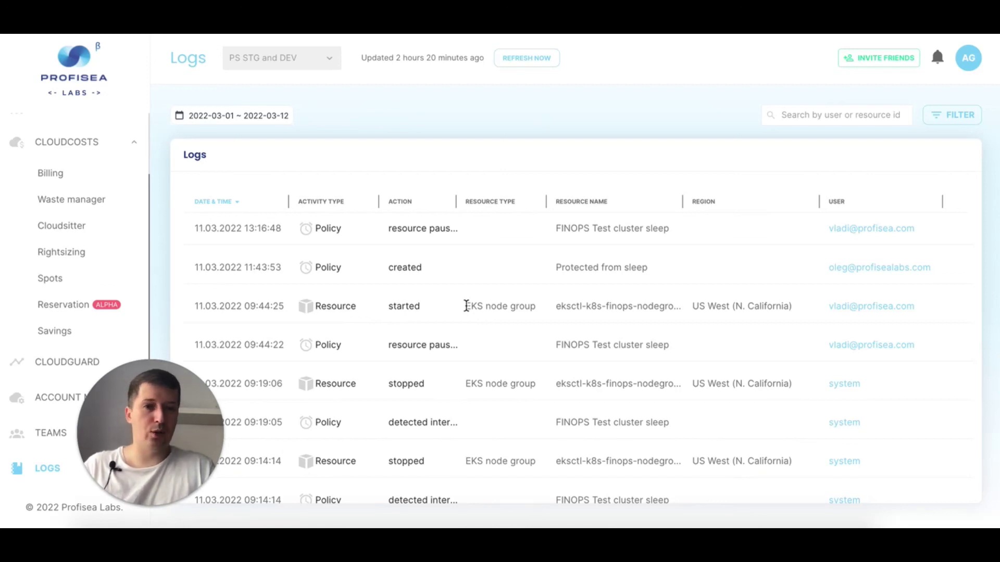
mouse_move(148, 422)
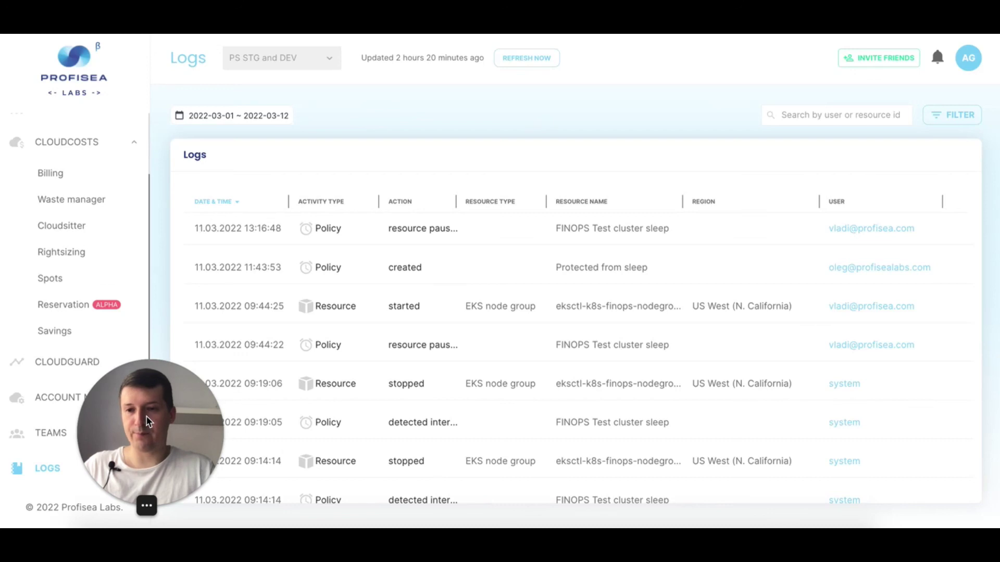